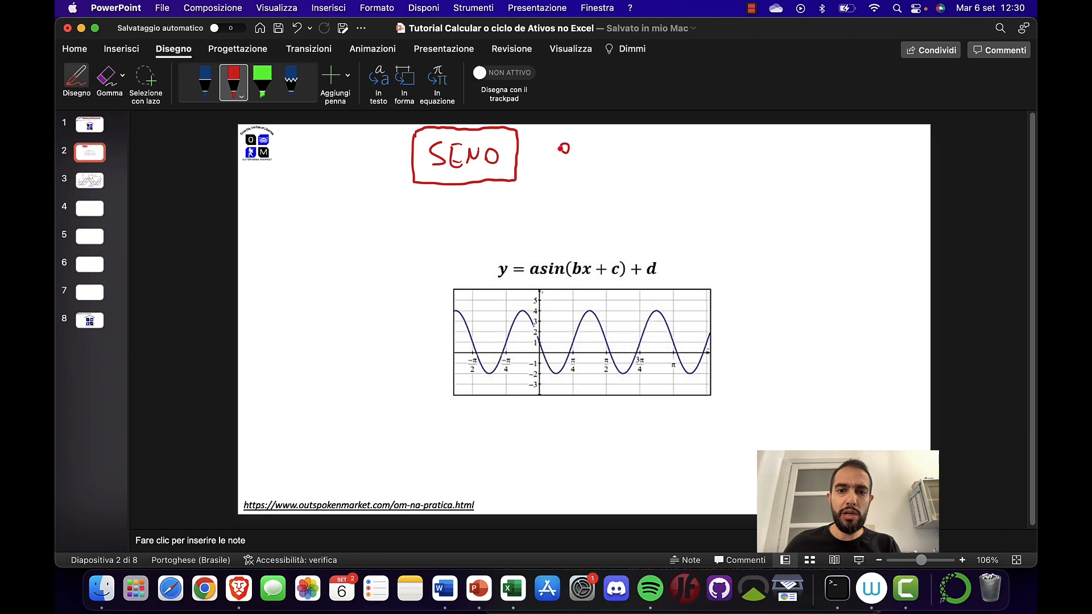
# Handwrite RAD in red ink beside the small degree circle and draw an arrow down to the equation
pyautogui.moveTo(633, 137); pyautogui.dragTo(635, 160)
pyautogui.moveTo(634, 138); pyautogui.dragTo(646, 142)
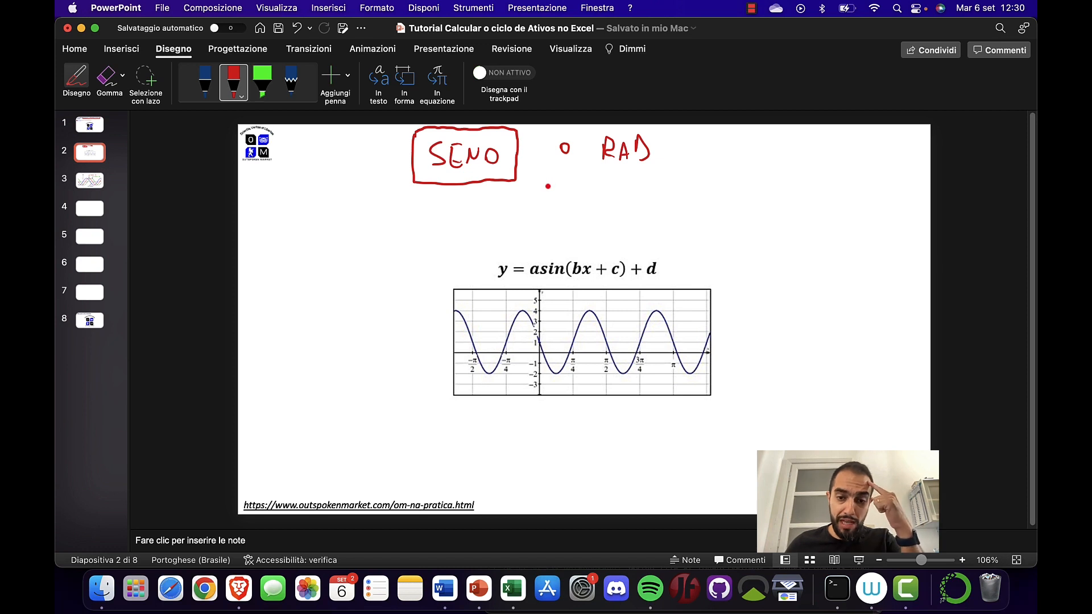
pyautogui.moveTo(580, 183)
pyautogui.mouseDown()
pyautogui.moveTo(590, 192)
pyautogui.moveTo(587, 237)
pyautogui.moveTo(600, 234)
pyautogui.mouseUp()
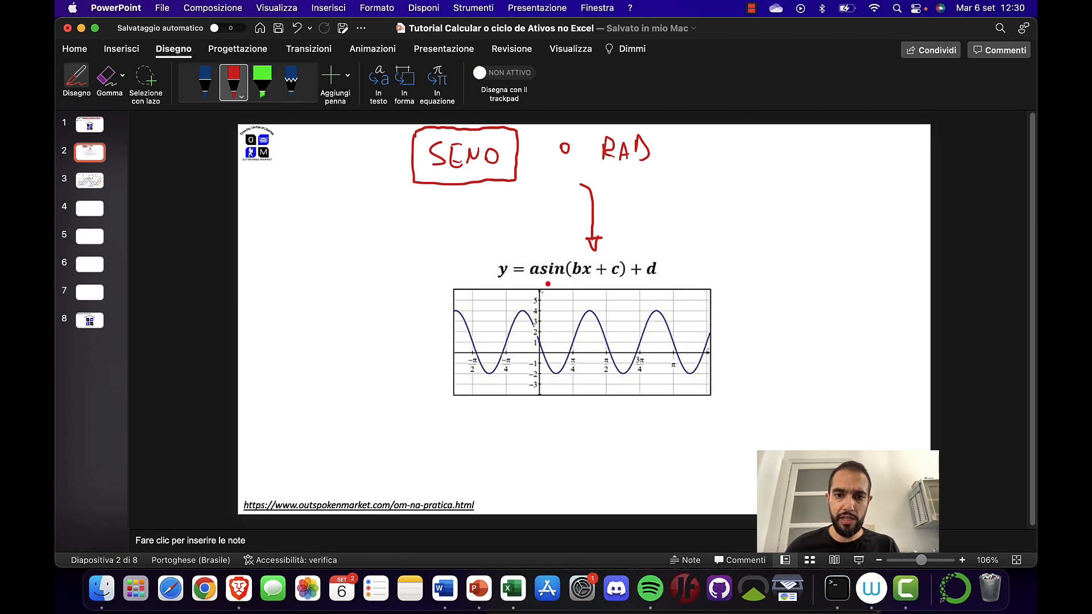
# Underline sin in the equation and draw a vertical double-headed arrow along the graph's left edge
pyautogui.moveTo(540, 280); pyautogui.dragTo(553, 278)
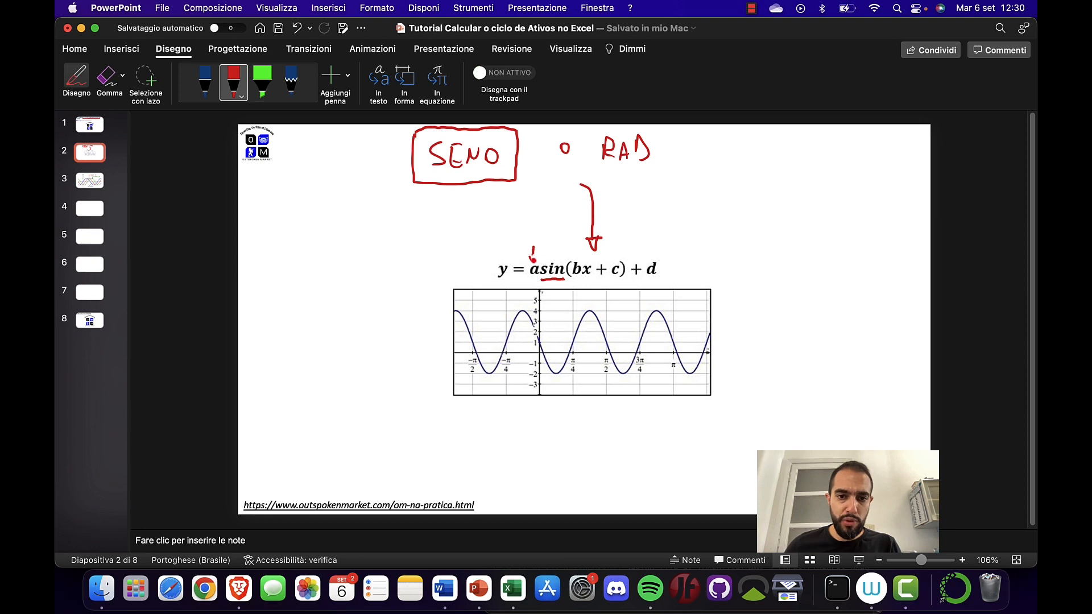
pyautogui.moveTo(439, 310)
pyautogui.mouseDown()
pyautogui.moveTo(432, 382)
pyautogui.moveTo(437, 373)
pyautogui.mouseUp()
pyautogui.moveTo(430, 318)
pyautogui.mouseDown()
pyautogui.moveTo(436, 300)
pyautogui.moveTo(444, 314)
pyautogui.mouseUp()
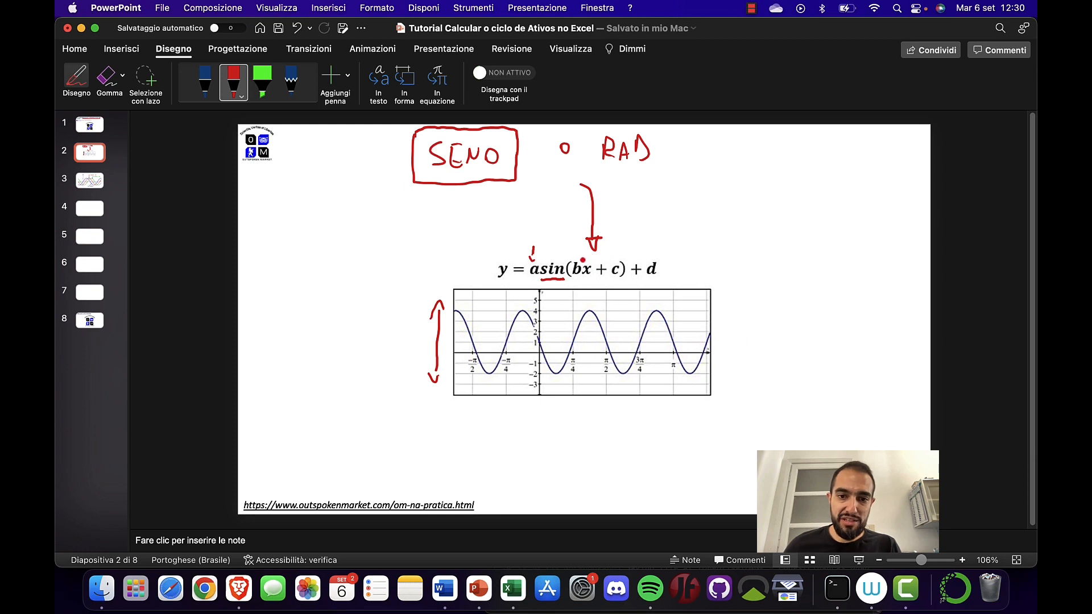
# Mark coefficient b with a small arrow and sketch a tight wave above a wide wave to the right of the equation
pyautogui.moveTo(578, 260); pyautogui.dragTo(584, 256)
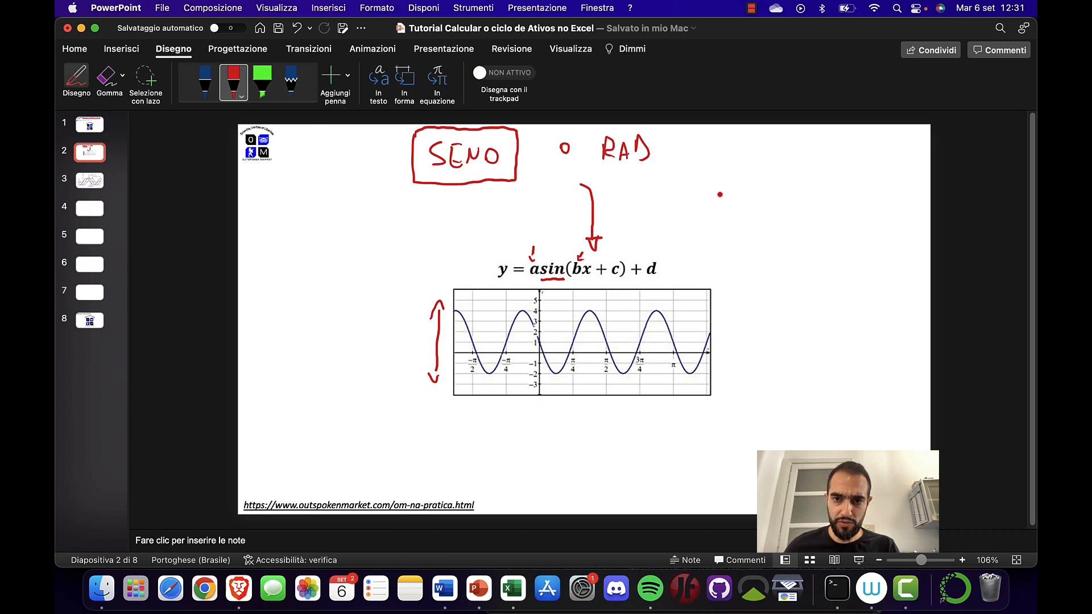
pyautogui.moveTo(709, 218)
pyautogui.mouseDown()
pyautogui.moveTo(733, 202)
pyautogui.moveTo(803, 202)
pyautogui.moveTo(815, 216)
pyautogui.mouseUp()
pyautogui.moveTo(700, 261)
pyautogui.mouseDown()
pyautogui.moveTo(722, 236)
pyautogui.moveTo(817, 266)
pyautogui.moveTo(849, 233)
pyautogui.moveTo(889, 250)
pyautogui.mouseUp()
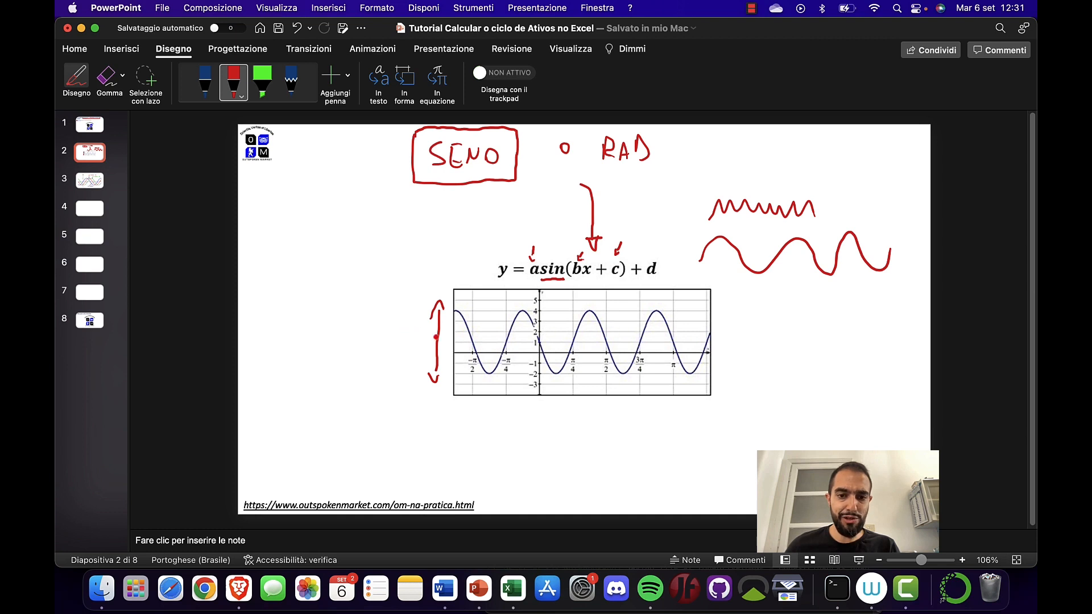
# Draw left and right arrows below the graph, and circle d with up and down arrows to the graph's right
pyautogui.moveTo(559, 423)
pyautogui.mouseDown()
pyautogui.moveTo(613, 412)
pyautogui.moveTo(616, 433)
pyautogui.mouseUp()
pyautogui.moveTo(537, 422)
pyautogui.mouseDown()
pyautogui.moveTo(472, 424)
pyautogui.moveTo(504, 433)
pyautogui.mouseUp()
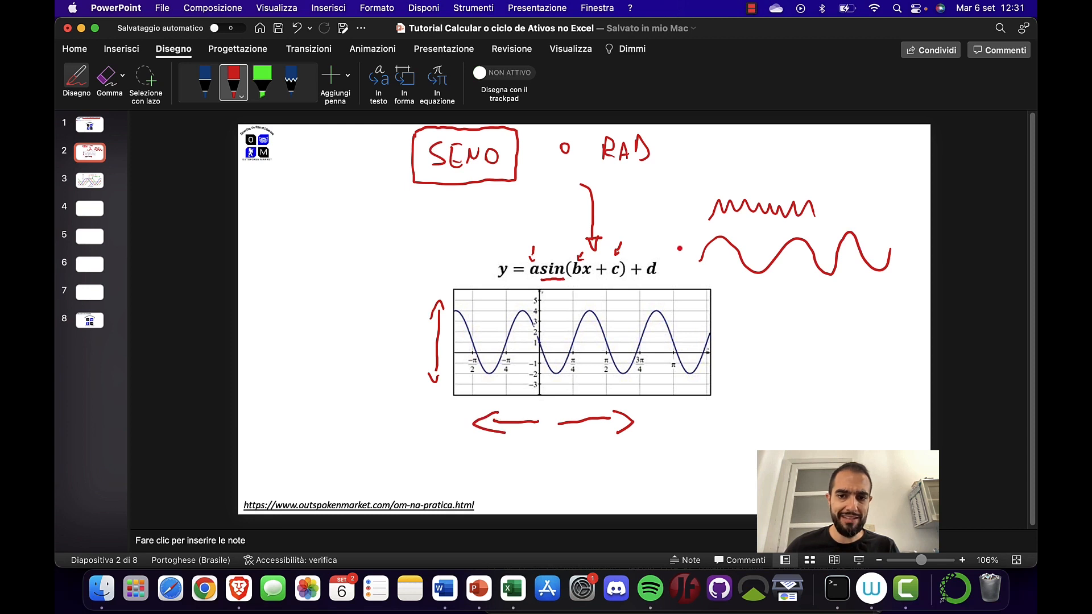
pyautogui.moveTo(667, 256)
pyautogui.mouseDown()
pyautogui.moveTo(641, 275)
pyautogui.moveTo(667, 253)
pyautogui.mouseUp()
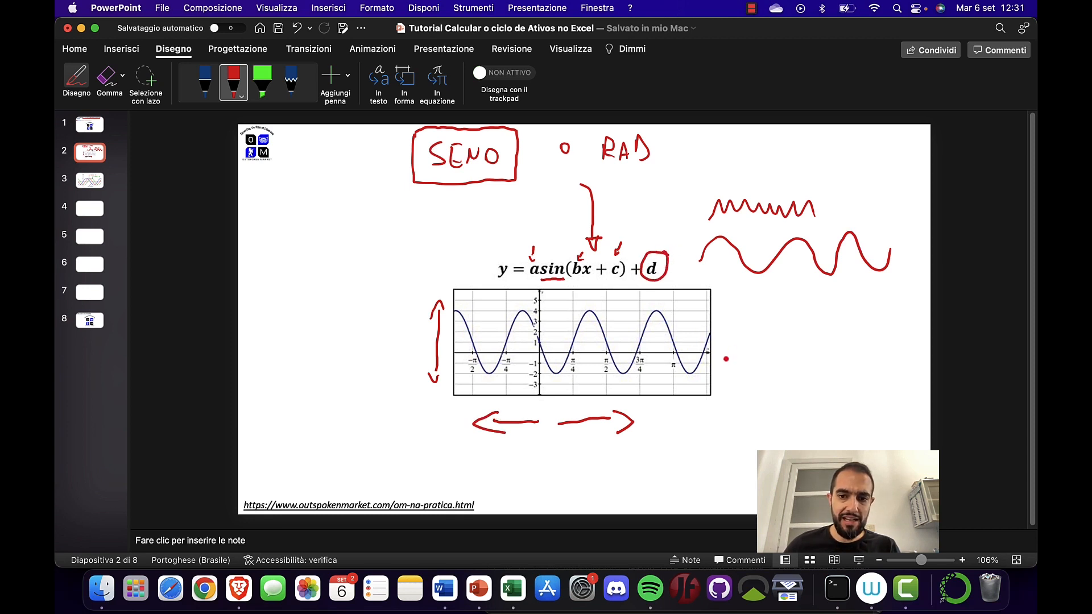
pyautogui.moveTo(740, 366); pyautogui.dragTo(747, 334)
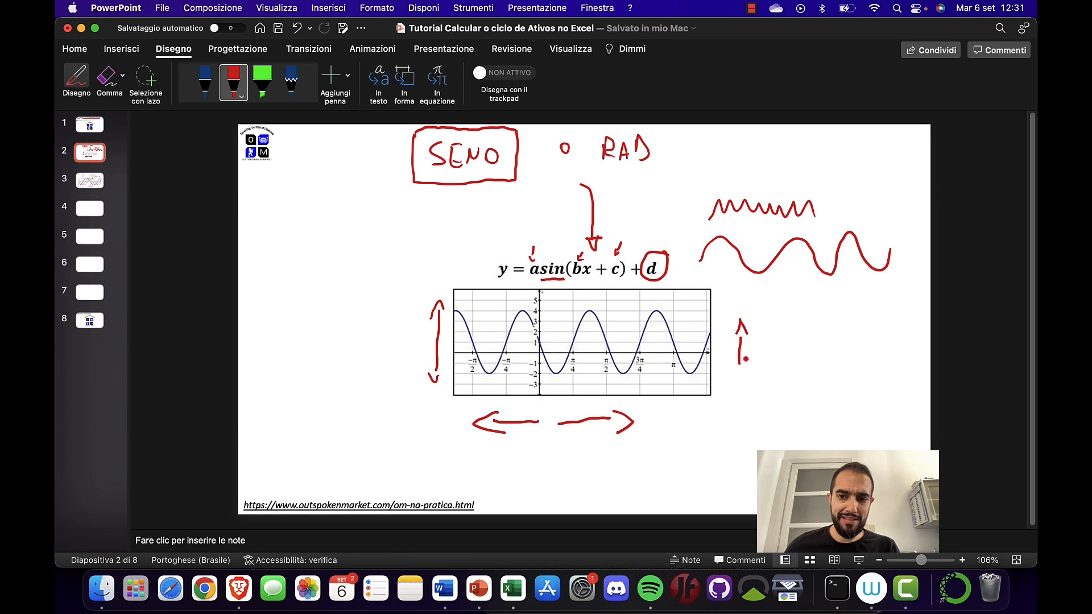
pyautogui.moveTo(743, 377)
pyautogui.mouseDown()
pyautogui.moveTo(743, 409)
pyautogui.moveTo(754, 409)
pyautogui.mouseUp()
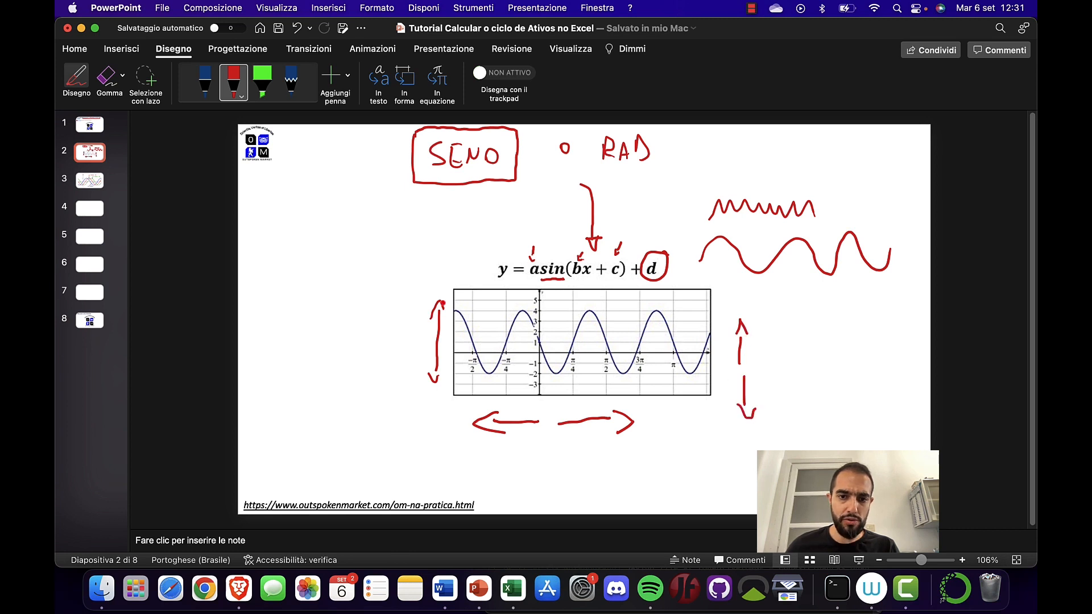
# Label the arrows A, d and C, and add vertical arrows inside the graph and between the two sketched waves
pyautogui.moveTo(412, 349); pyautogui.dragTo(426, 340)
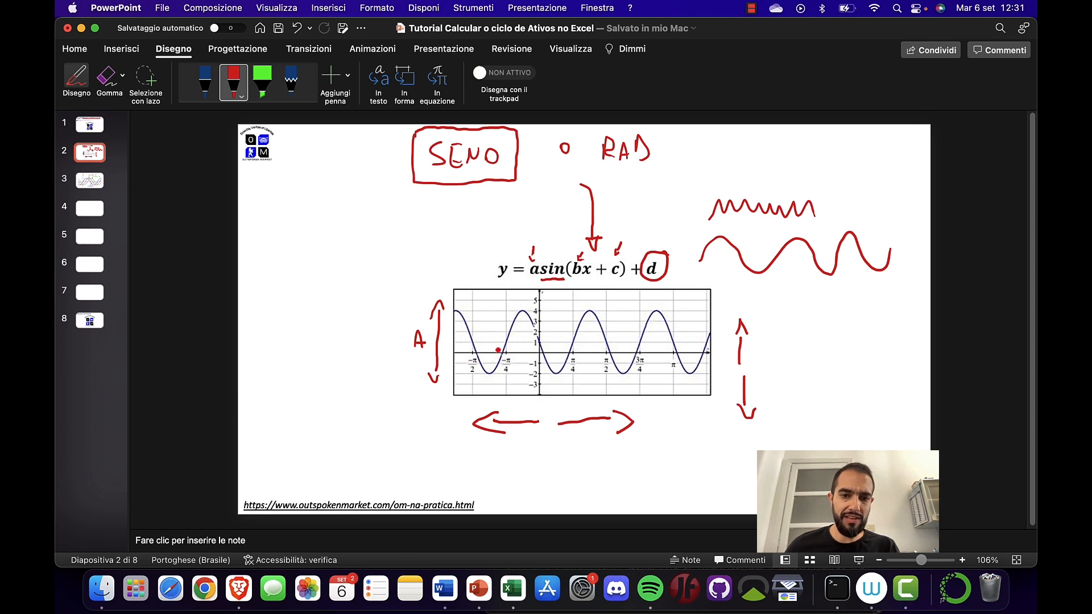
pyautogui.moveTo(488, 368)
pyautogui.mouseDown()
pyautogui.moveTo(492, 319)
pyautogui.moveTo(494, 359)
pyautogui.mouseUp()
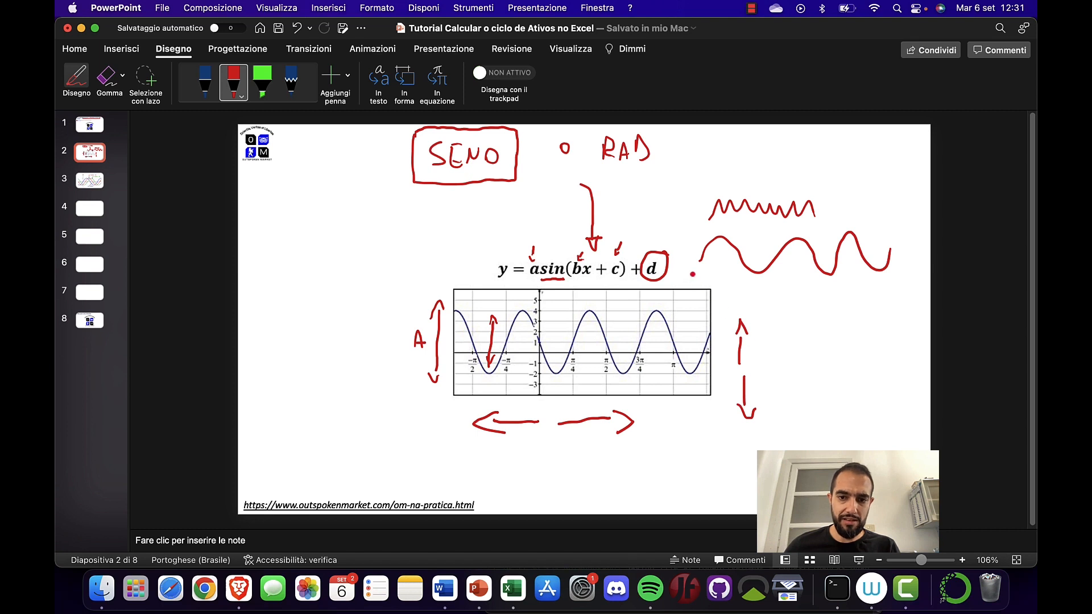
pyautogui.moveTo(779, 353)
pyautogui.mouseDown()
pyautogui.moveTo(783, 367)
pyautogui.moveTo(777, 319)
pyautogui.mouseUp()
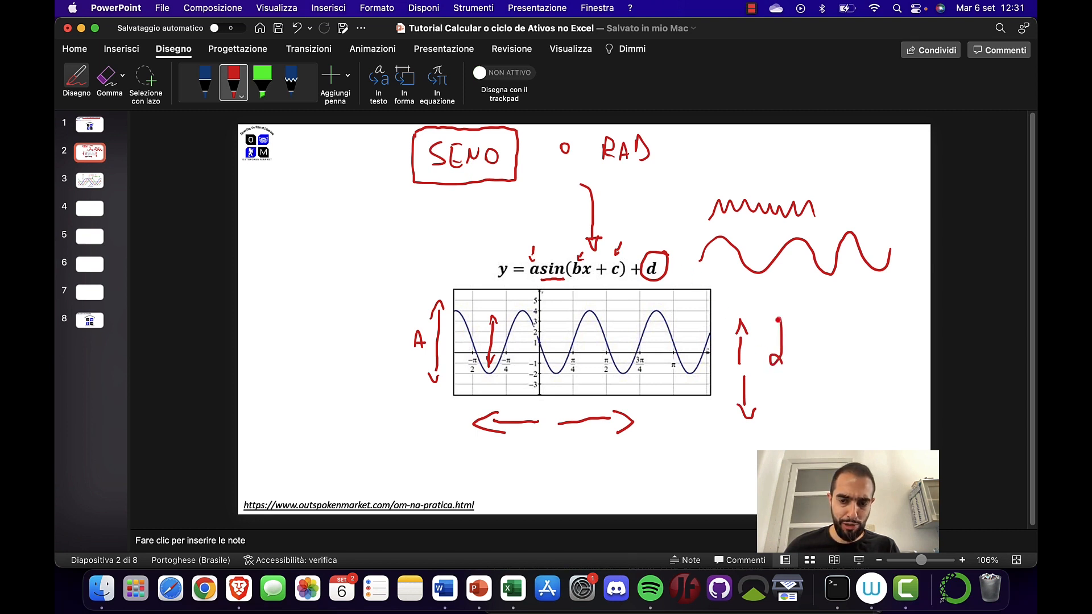
pyautogui.moveTo(566, 437); pyautogui.dragTo(577, 450)
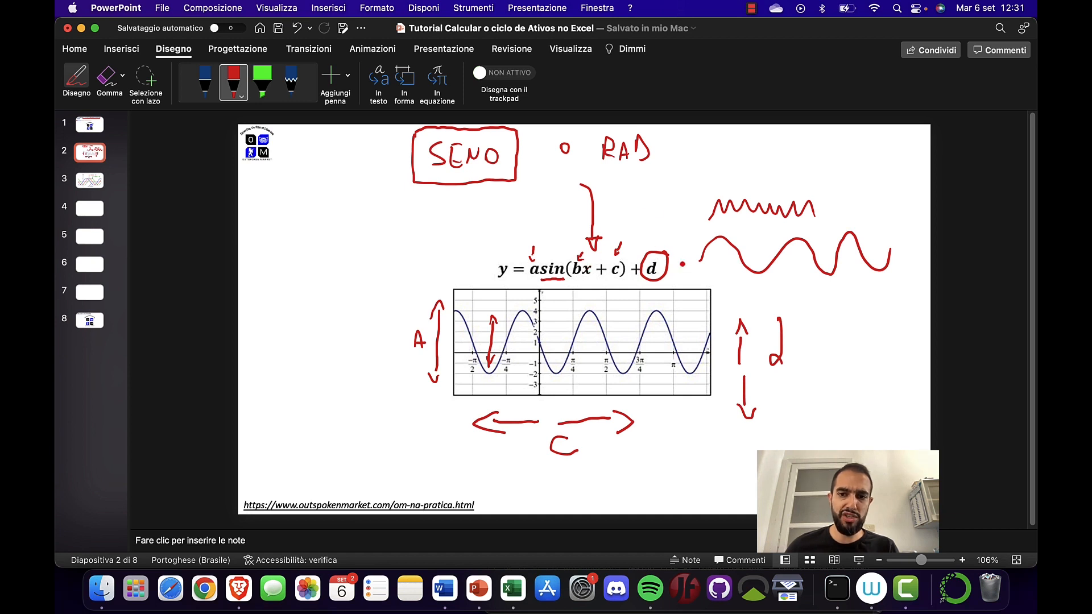
pyautogui.moveTo(758, 225); pyautogui.dragTo(759, 258)
pyautogui.moveTo(753, 247); pyautogui.dragTo(768, 228)
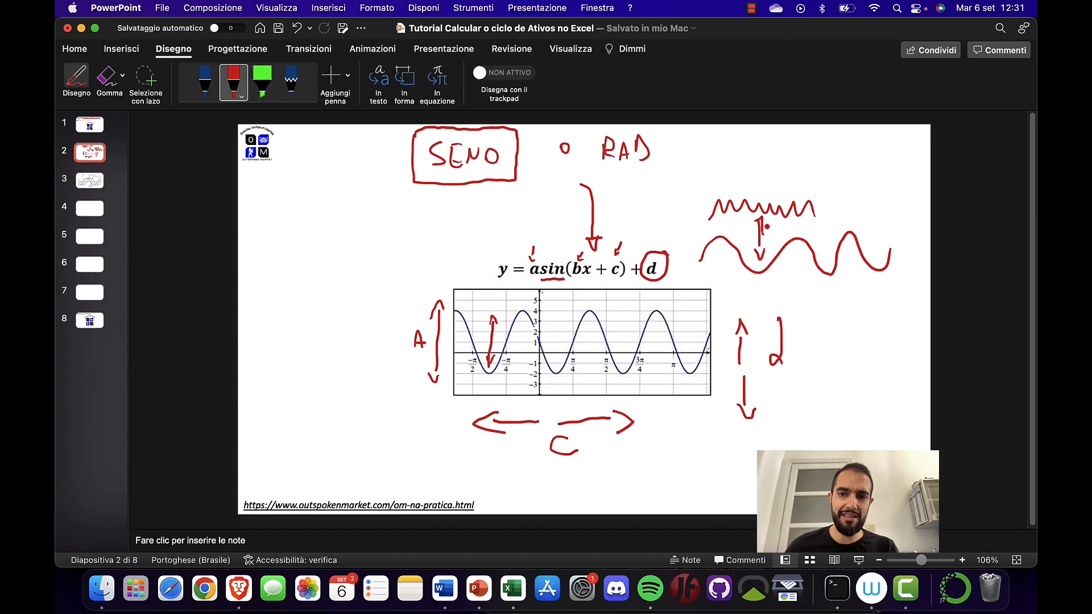
# On slide 3, underline sin(x) and write C above the 1 in y = sin(x − 1)
pyautogui.click(94, 182)
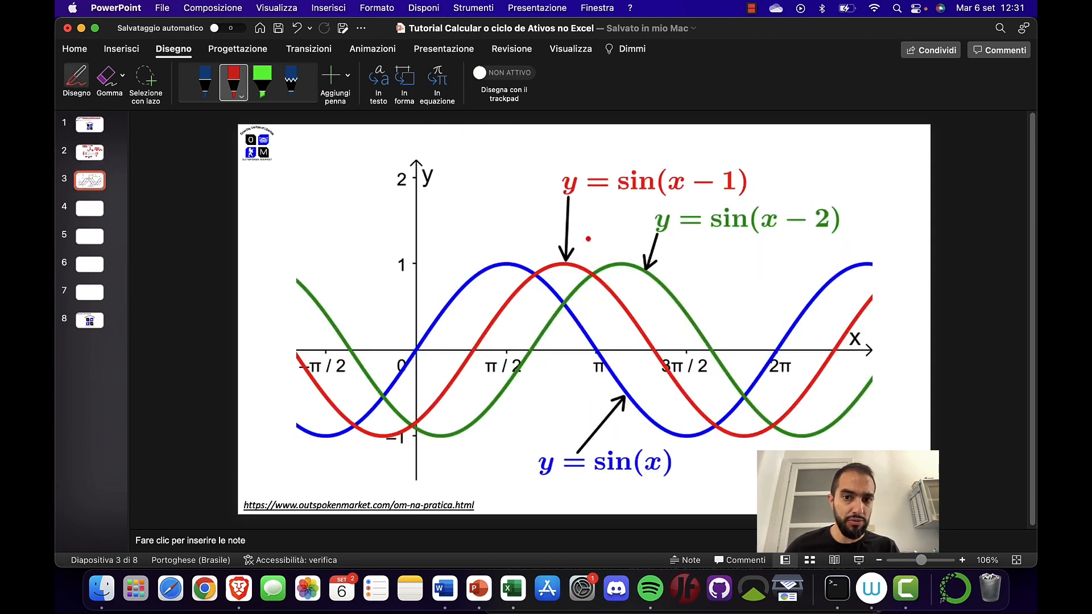
pyautogui.moveTo(602, 485); pyautogui.dragTo(679, 485)
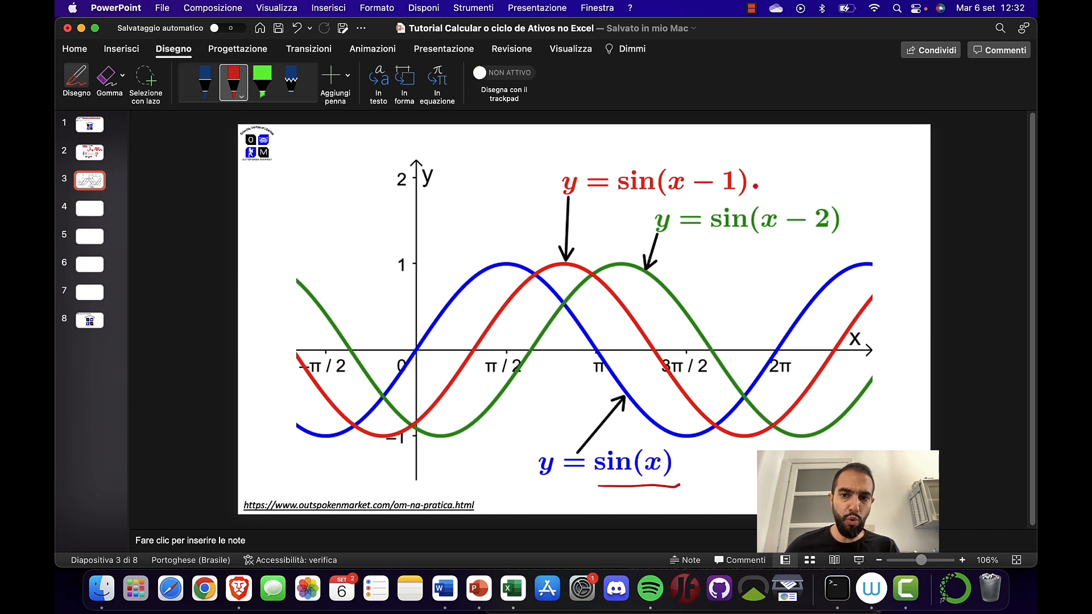
pyautogui.click(87, 155)
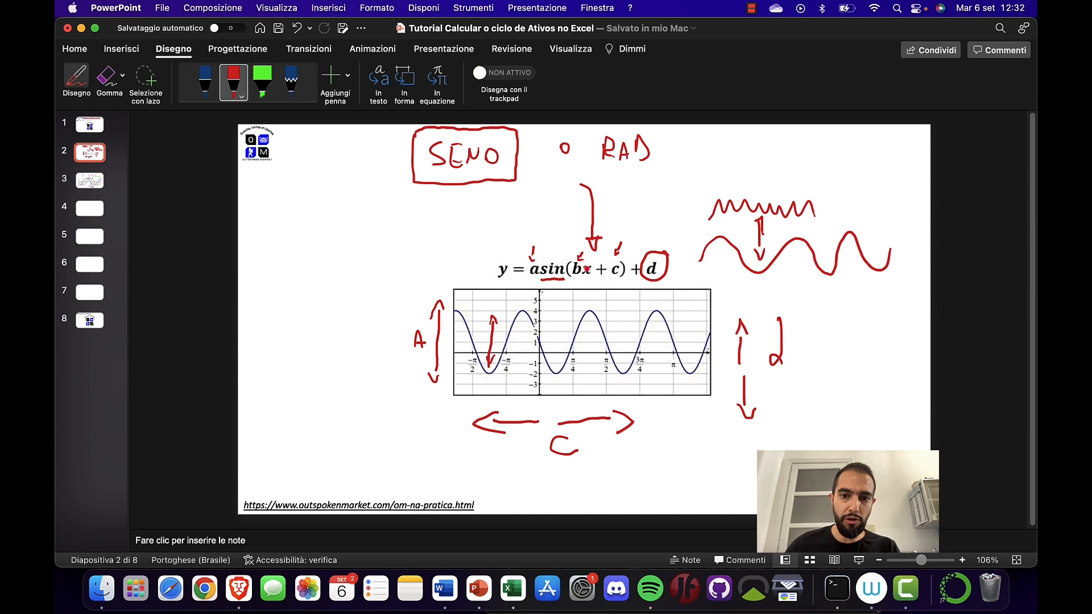
pyautogui.click(94, 187)
pyautogui.moveTo(731, 151); pyautogui.dragTo(731, 168)
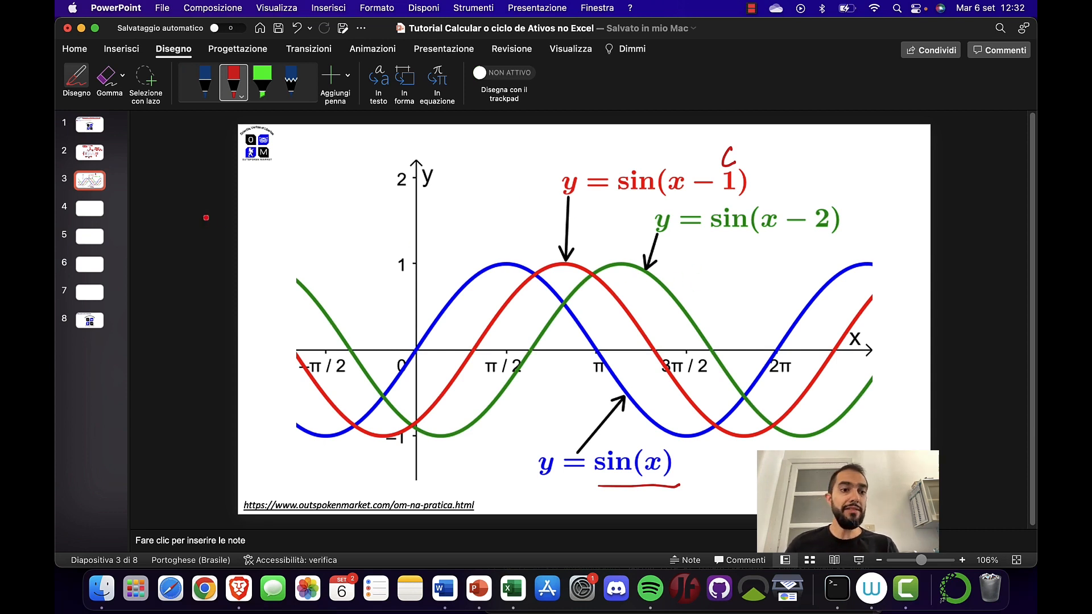
# On slide 2, underline the small degree circle and ring both it and the word RAD
pyautogui.click(102, 152)
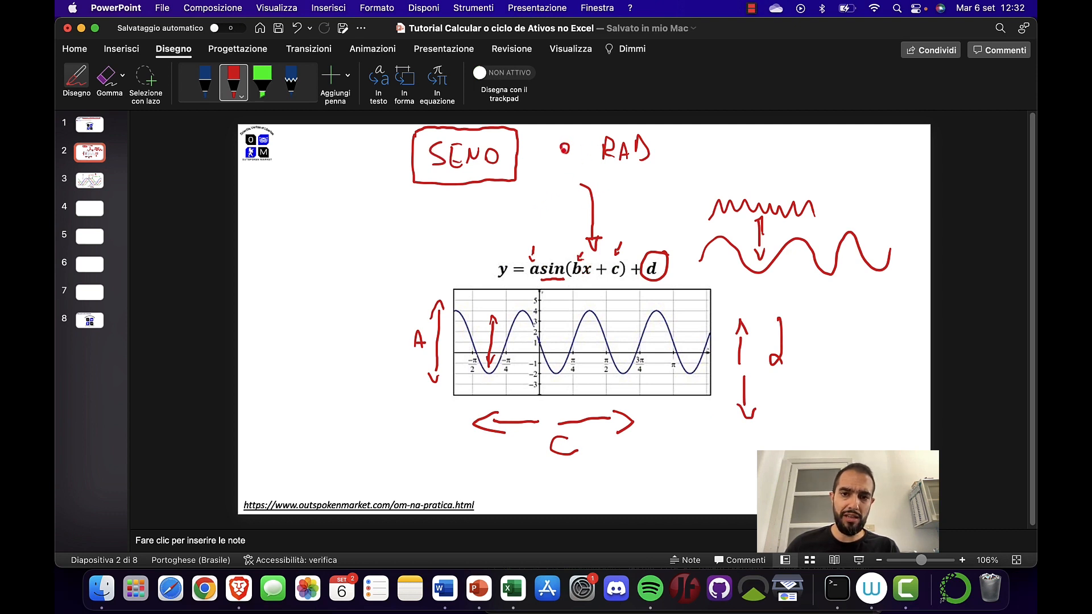
pyautogui.moveTo(559, 162); pyautogui.dragTo(573, 161)
pyautogui.moveTo(625, 136)
pyautogui.mouseDown()
pyautogui.moveTo(602, 132)
pyautogui.moveTo(637, 174)
pyautogui.moveTo(639, 126)
pyautogui.mouseUp()
pyautogui.moveTo(570, 132)
pyautogui.mouseDown()
pyautogui.moveTo(545, 159)
pyautogui.moveTo(577, 133)
pyautogui.mouseUp()
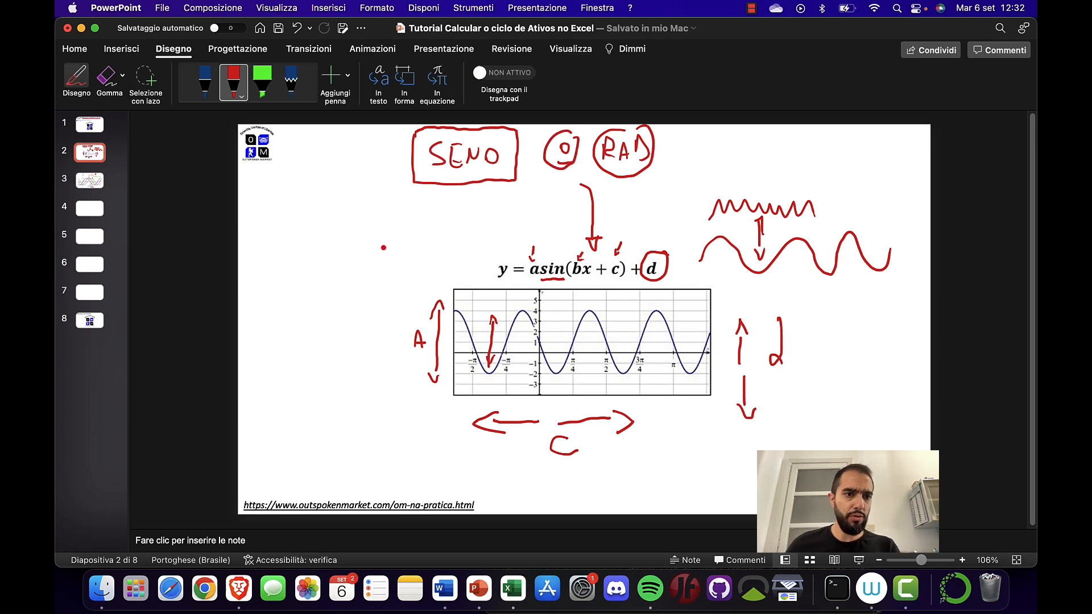
# On slide 1, draw an arrow pointing up at the word CICLO in the title
pyautogui.click(103, 130)
pyautogui.moveTo(624, 196); pyautogui.dragTo(630, 183)
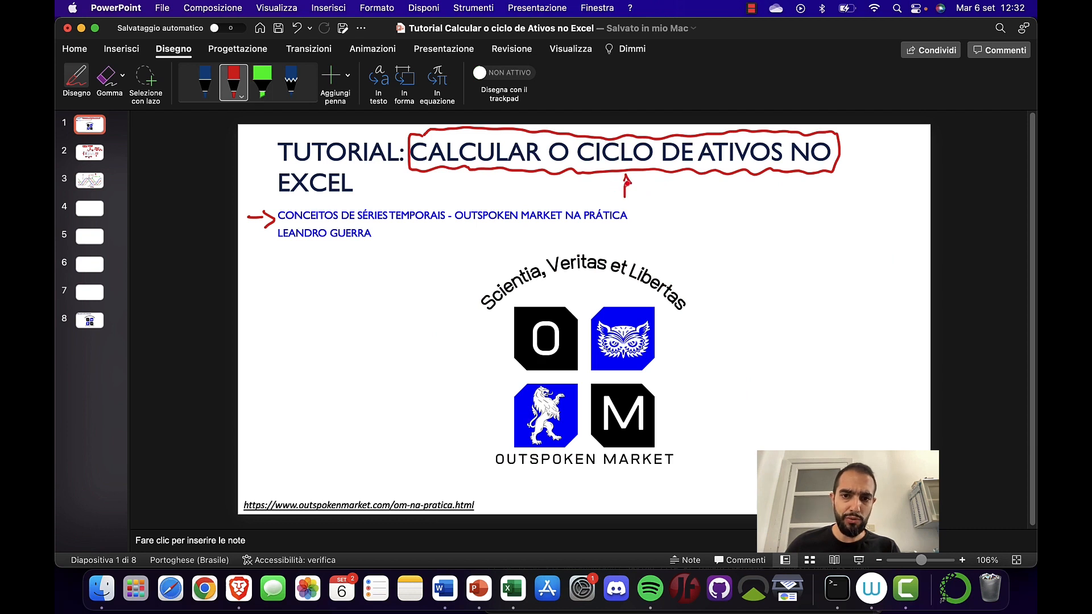
# On slide 2, sketch a wider and a narrower single-cycle wave, one above the other, left of the graph
pyautogui.click(102, 182)
pyautogui.click(93, 154)
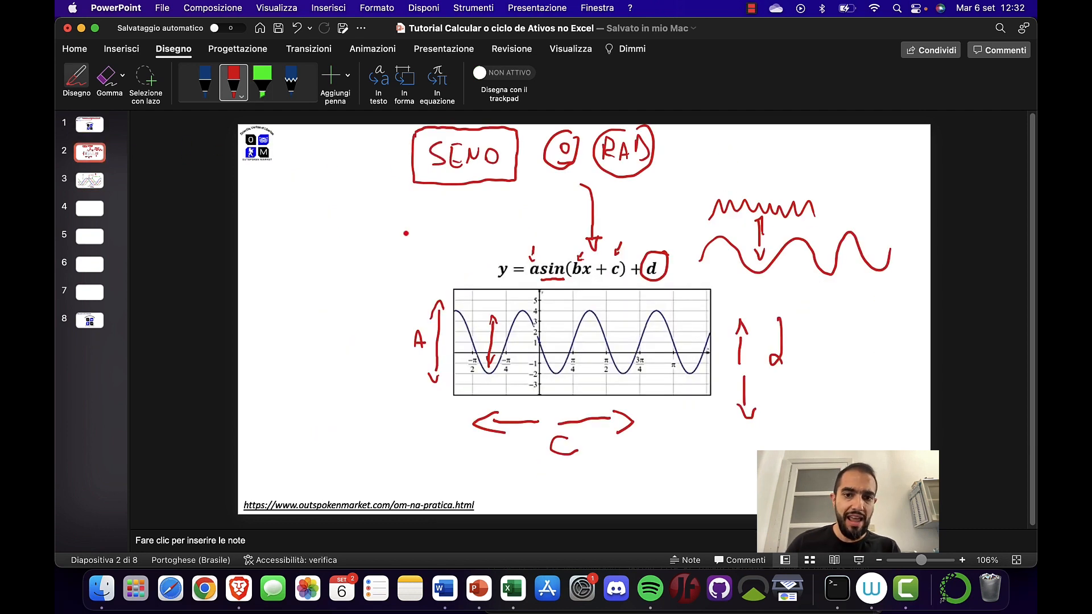
pyautogui.moveTo(254, 227)
pyautogui.mouseDown()
pyautogui.moveTo(292, 234)
pyautogui.moveTo(322, 278)
pyautogui.moveTo(364, 221)
pyautogui.moveTo(390, 224)
pyautogui.mouseUp()
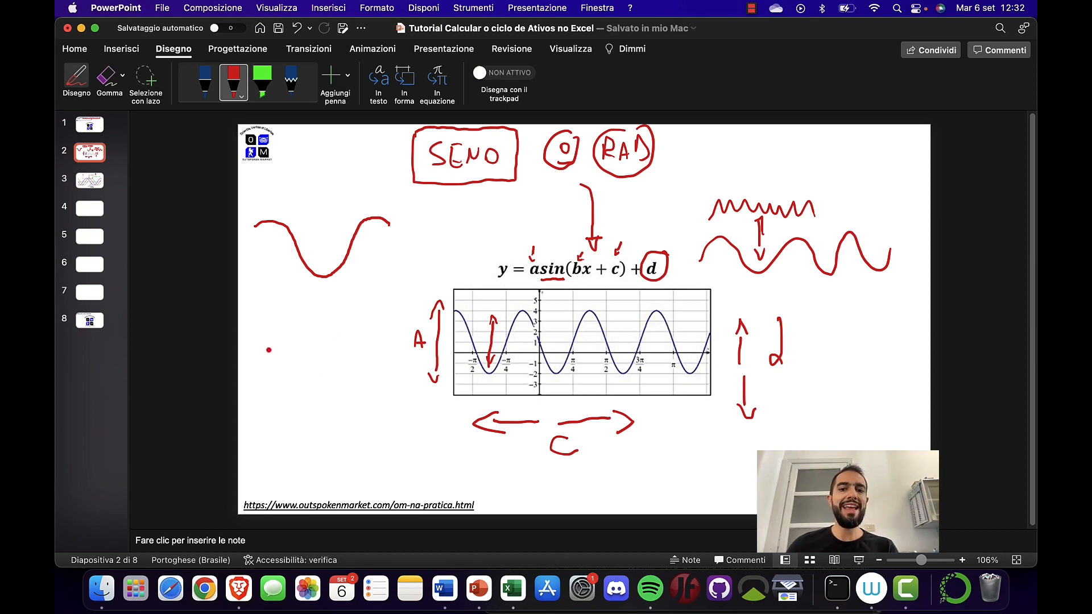
pyautogui.moveTo(253, 342)
pyautogui.mouseDown()
pyautogui.moveTo(263, 364)
pyautogui.moveTo(300, 353)
pyautogui.moveTo(316, 311)
pyautogui.moveTo(357, 340)
pyautogui.mouseUp()
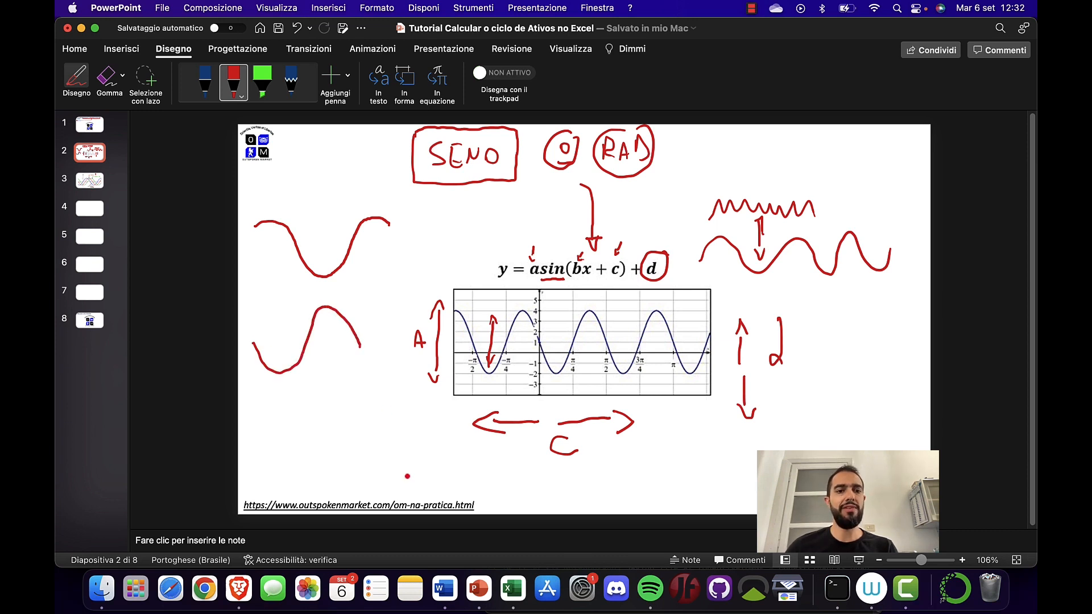
# Draw a horizontal span line with end marks above the upper wave and another below the lower wave
pyautogui.moveTo(254, 195); pyautogui.dragTo(388, 191)
pyautogui.moveTo(255, 192); pyautogui.dragTo(255, 207)
pyautogui.moveTo(390, 192); pyautogui.dragTo(392, 181)
pyautogui.moveTo(255, 382)
pyautogui.mouseDown()
pyautogui.moveTo(255, 405)
pyautogui.moveTo(368, 400)
pyautogui.mouseUp()
pyautogui.moveTo(369, 389); pyautogui.dragTo(368, 403)
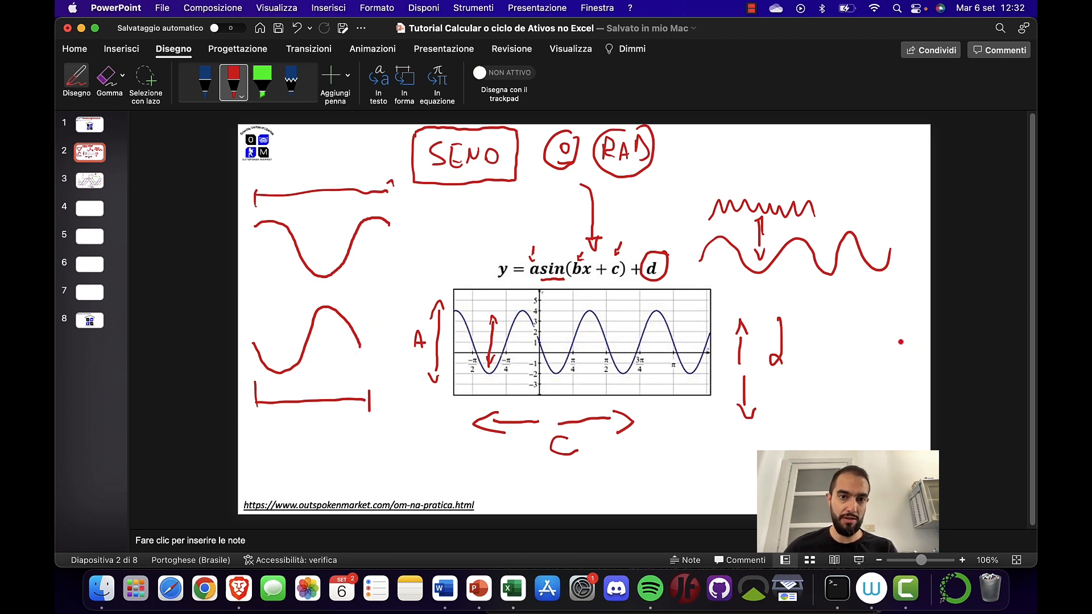
pyautogui.click(91, 182)
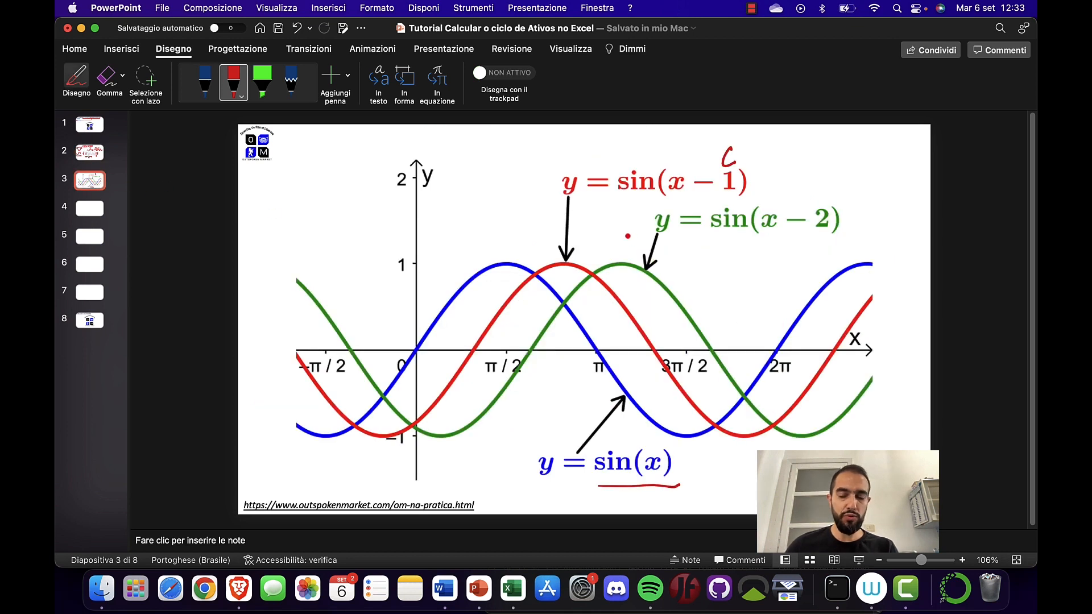
pyautogui.click(95, 157)
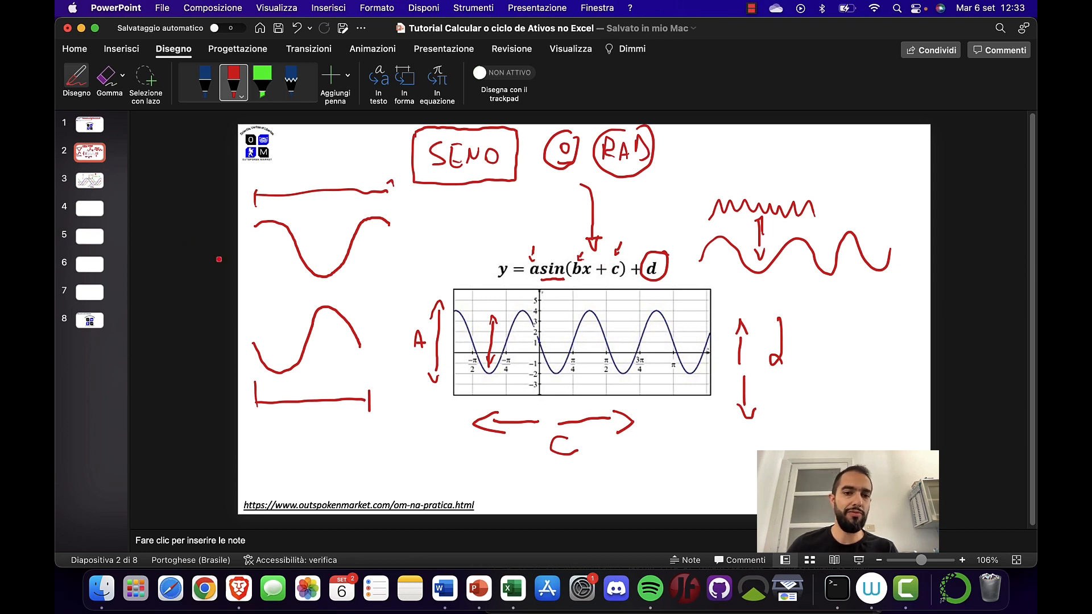
pyautogui.click(97, 183)
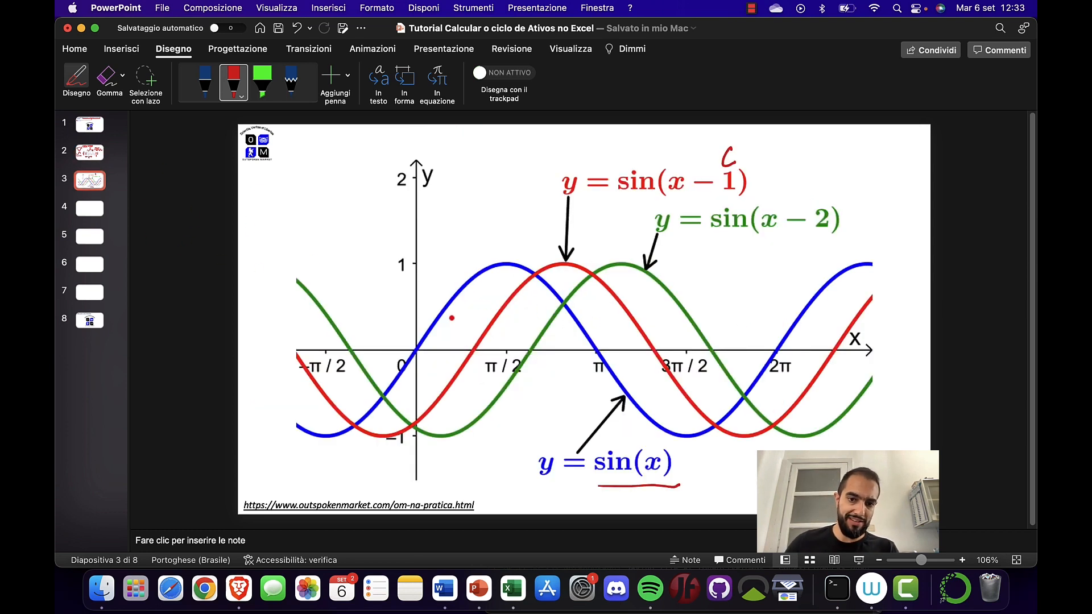
pyautogui.click(101, 155)
# Handwrite the heading SÉRIE DE FOURIER across the top of blank slide 4
pyautogui.click(95, 211)
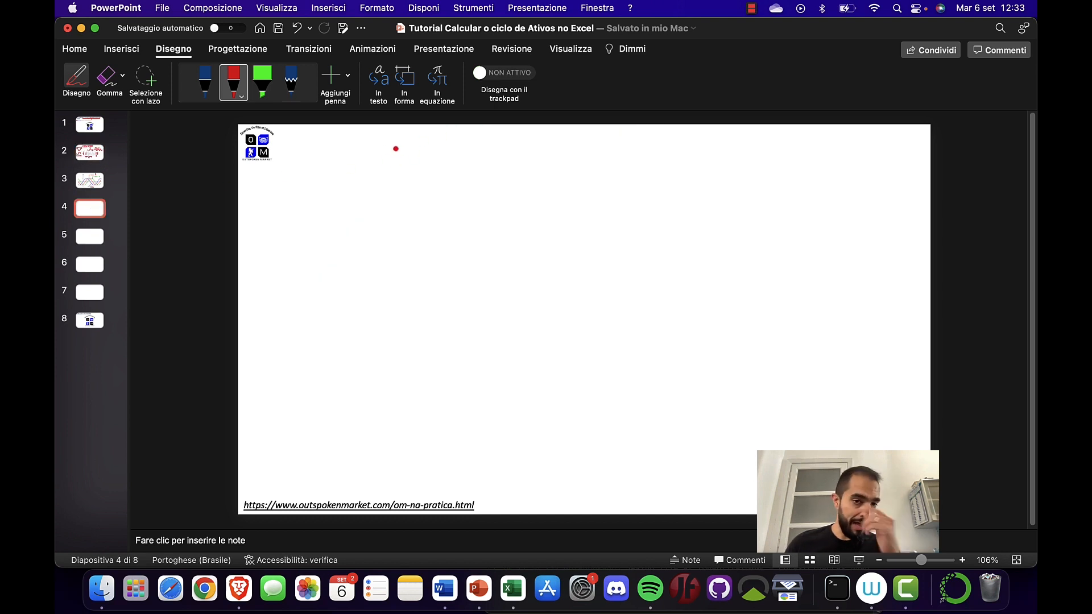
pyautogui.moveTo(377, 144)
pyautogui.mouseDown()
pyautogui.moveTo(364, 176)
pyautogui.moveTo(404, 178)
pyautogui.moveTo(406, 141)
pyautogui.mouseUp()
pyautogui.moveTo(416, 179)
pyautogui.mouseDown()
pyautogui.moveTo(423, 166)
pyautogui.moveTo(428, 180)
pyautogui.mouseUp()
pyautogui.click(440, 156)
pyautogui.moveTo(441, 165)
pyautogui.mouseDown()
pyautogui.moveTo(443, 180)
pyautogui.moveTo(462, 183)
pyautogui.moveTo(462, 170)
pyautogui.moveTo(519, 170)
pyautogui.moveTo(506, 175)
pyautogui.mouseUp()
pyautogui.moveTo(532, 155); pyautogui.dragTo(531, 175)
pyautogui.moveTo(575, 148); pyautogui.dragTo(573, 177)
pyautogui.moveTo(575, 147)
pyautogui.mouseDown()
pyautogui.moveTo(596, 144)
pyautogui.moveTo(591, 164)
pyautogui.mouseUp()
pyautogui.moveTo(607, 168)
pyautogui.mouseDown()
pyautogui.moveTo(647, 170)
pyautogui.moveTo(653, 183)
pyautogui.mouseUp()
pyautogui.moveTo(660, 173); pyautogui.dragTo(671, 183)
pyautogui.moveTo(671, 171); pyautogui.dragTo(689, 162)
pyautogui.moveTo(689, 162); pyautogui.dragTo(718, 183)
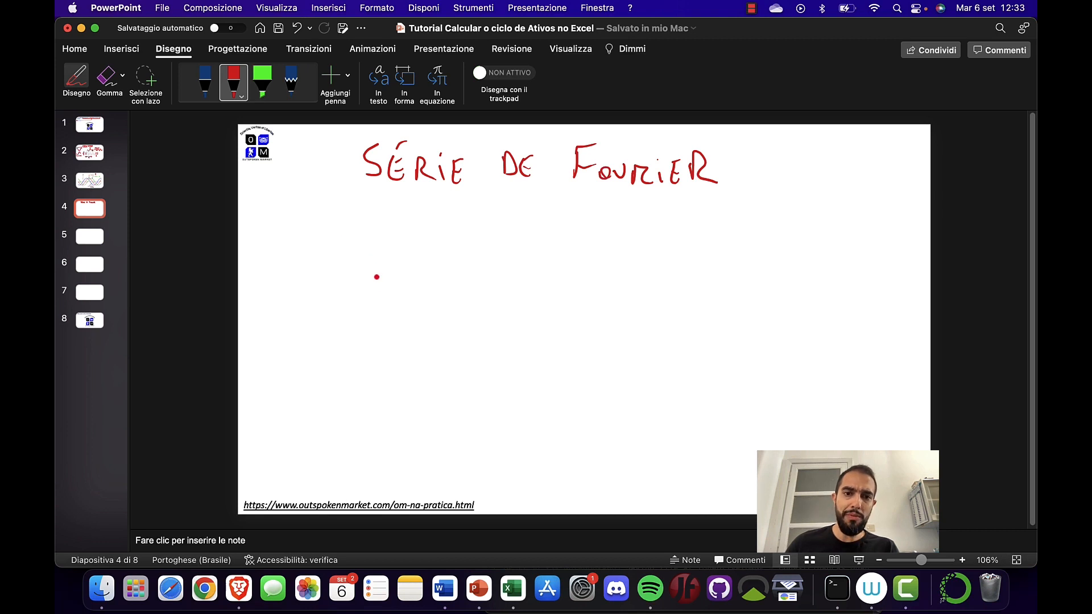
# Handwrite QUALQUER CURVA below the heading and draw an outline around it
pyautogui.moveTo(336, 248)
pyautogui.mouseDown()
pyautogui.moveTo(433, 249)
pyautogui.moveTo(453, 237)
pyautogui.mouseUp()
pyautogui.moveTo(470, 252); pyautogui.dragTo(482, 252)
pyautogui.moveTo(543, 234)
pyautogui.mouseDown()
pyautogui.moveTo(544, 251)
pyautogui.moveTo(592, 233)
pyautogui.moveTo(610, 251)
pyautogui.mouseUp()
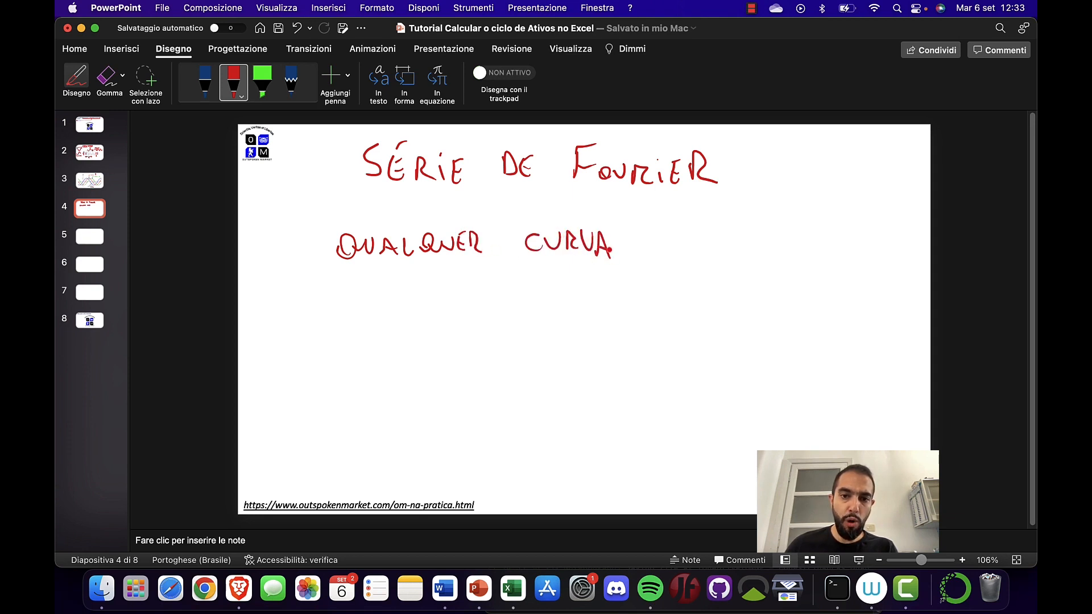
pyautogui.moveTo(340, 212)
pyautogui.mouseDown()
pyautogui.moveTo(453, 313)
pyautogui.moveTo(628, 228)
pyautogui.moveTo(357, 209)
pyautogui.mouseUp()
# Handwrite SOMA SENOS COSSENOS below the outlined phrase
pyautogui.moveTo(438, 337)
pyautogui.mouseDown()
pyautogui.moveTo(425, 341)
pyautogui.moveTo(452, 355)
pyautogui.moveTo(496, 353)
pyautogui.mouseUp()
pyautogui.moveTo(560, 336)
pyautogui.mouseDown()
pyautogui.moveTo(552, 357)
pyautogui.moveTo(578, 357)
pyautogui.moveTo(615, 334)
pyautogui.moveTo(612, 344)
pyautogui.mouseUp()
pyautogui.moveTo(632, 333); pyautogui.dragTo(624, 352)
pyautogui.moveTo(708, 332)
pyautogui.mouseDown()
pyautogui.moveTo(697, 348)
pyautogui.moveTo(767, 346)
pyautogui.moveTo(791, 327)
pyautogui.moveTo(812, 343)
pyautogui.mouseUp()
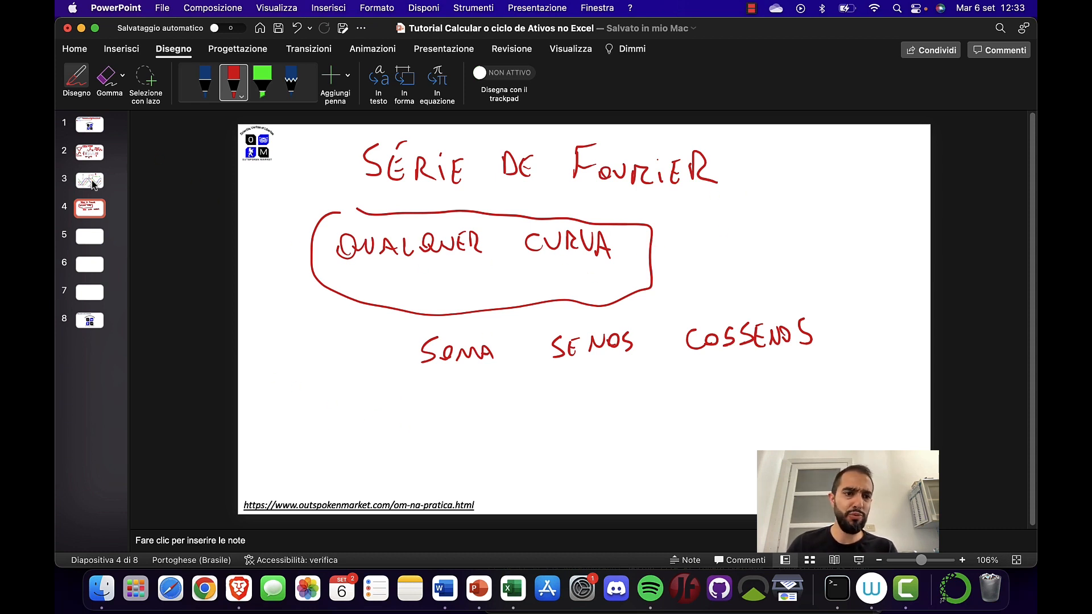
pyautogui.click(94, 155)
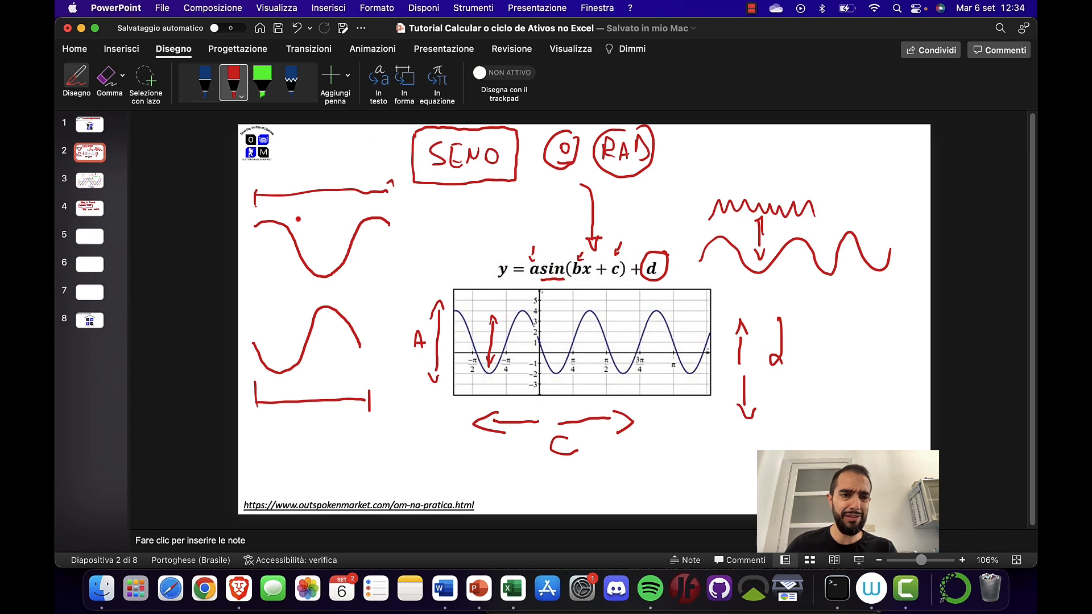
pyautogui.click(91, 211)
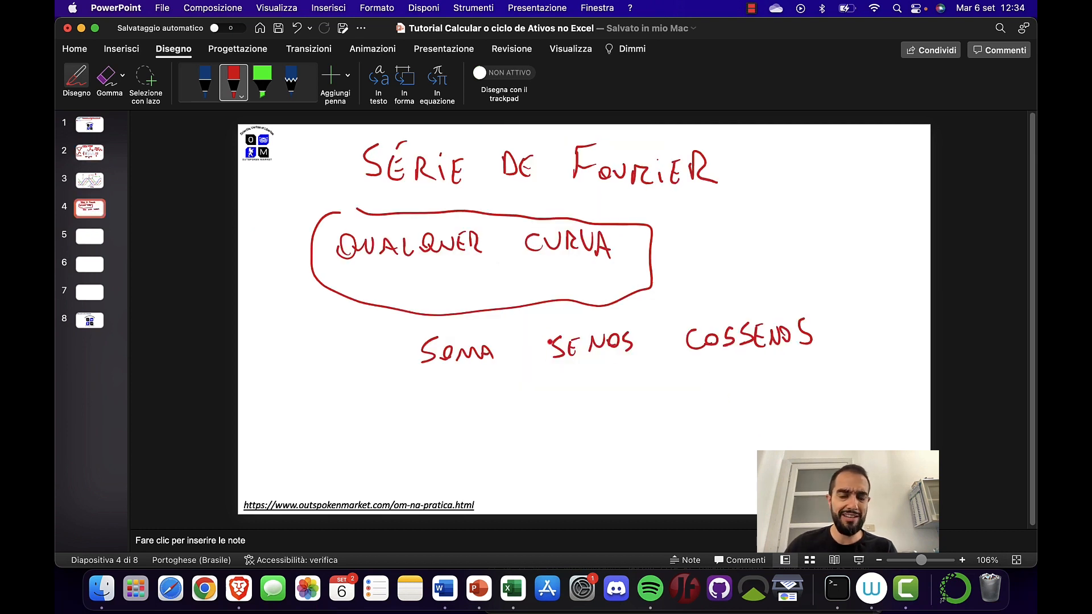
# Draw a pair of arrowed axes below SOMA SENOS COSSENOS and sketch a red zigzag curve with four peaks on them
pyautogui.moveTo(319, 354)
pyautogui.mouseDown()
pyautogui.moveTo(317, 493)
pyautogui.moveTo(381, 475)
pyautogui.moveTo(706, 477)
pyautogui.moveTo(692, 462)
pyautogui.mouseUp()
pyautogui.moveTo(314, 352); pyautogui.dragTo(315, 348)
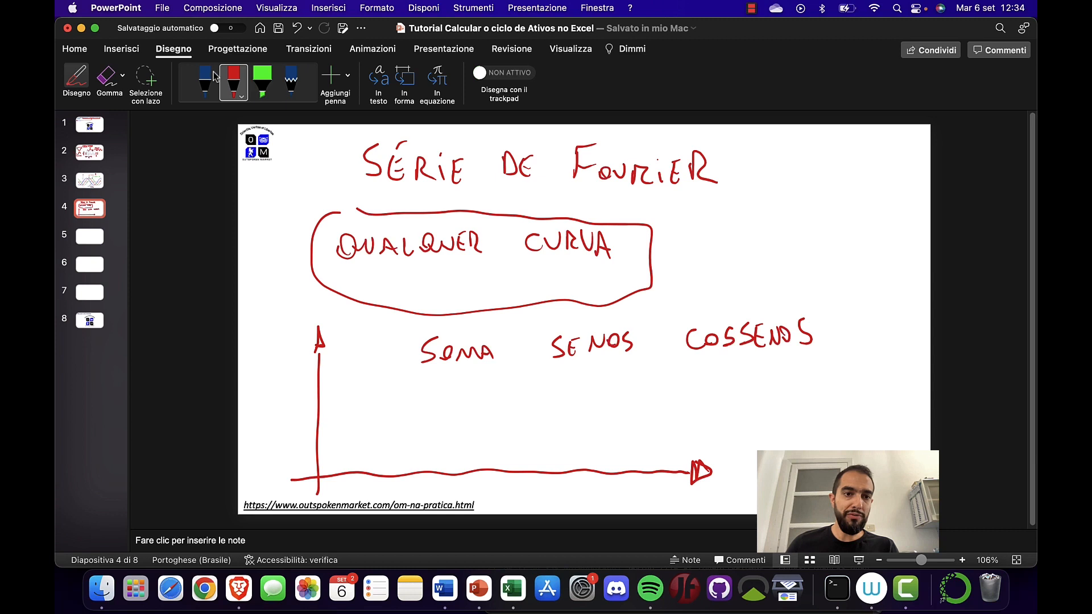
pyautogui.moveTo(324, 474)
pyautogui.mouseDown()
pyautogui.moveTo(376, 393)
pyautogui.moveTo(428, 463)
pyautogui.moveTo(464, 382)
pyautogui.moveTo(514, 458)
pyautogui.moveTo(554, 379)
pyautogui.moveTo(596, 457)
pyautogui.moveTo(623, 378)
pyautogui.moveTo(671, 452)
pyautogui.mouseUp()
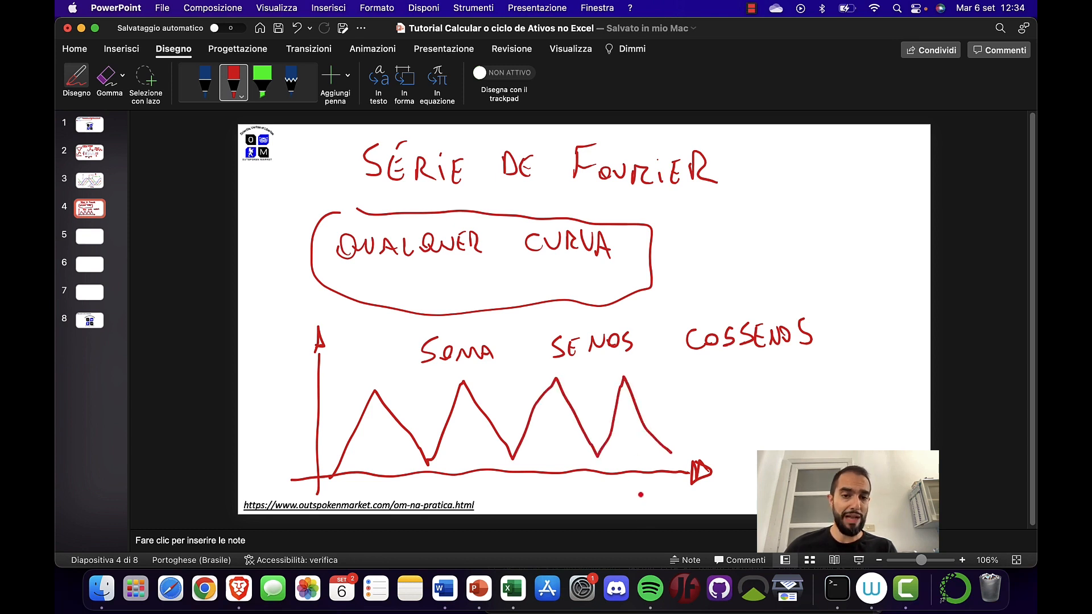
# Handwrite MUITAS N in blue ink beside the outlined QUALQUER CURVA and underline the N
pyautogui.click(204, 83)
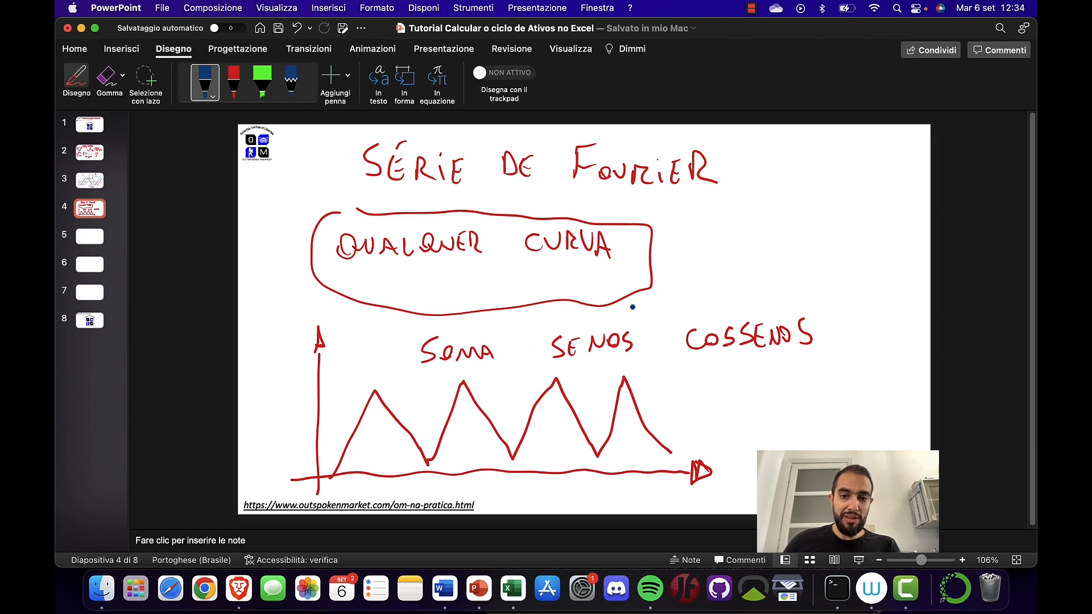
pyautogui.moveTo(708, 248); pyautogui.dragTo(893, 251)
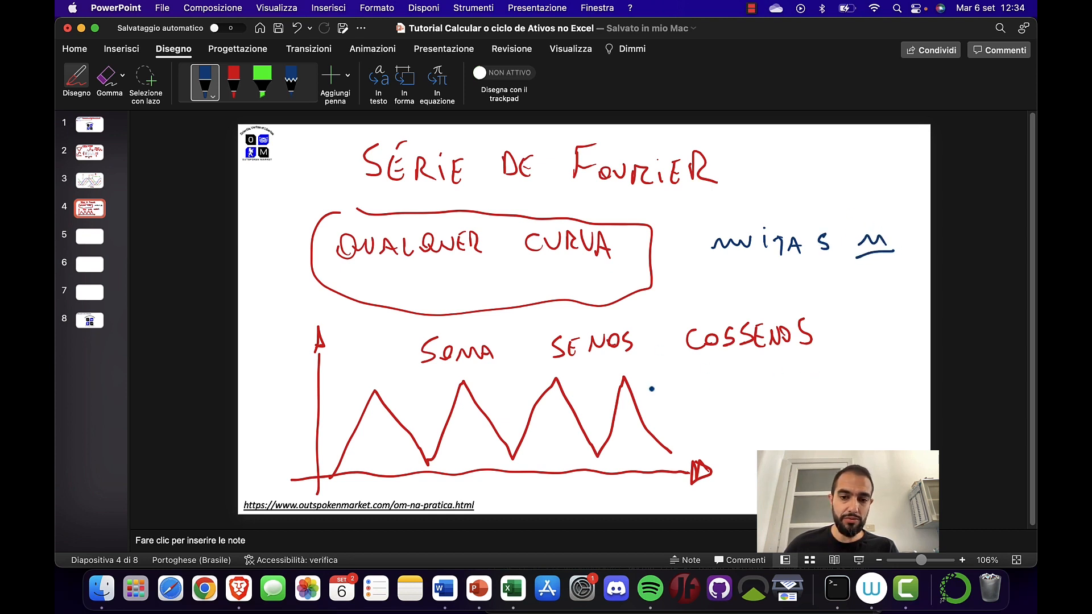
# Trace a jagged blue curve over the red zigzag and draw a blue outline around MUITAS N
pyautogui.moveTo(326, 463)
pyautogui.mouseDown()
pyautogui.moveTo(382, 390)
pyautogui.moveTo(432, 458)
pyautogui.moveTo(458, 401)
pyautogui.moveTo(483, 408)
pyautogui.moveTo(510, 454)
pyautogui.moveTo(518, 420)
pyautogui.moveTo(550, 380)
pyautogui.moveTo(597, 453)
pyautogui.moveTo(626, 370)
pyautogui.mouseUp()
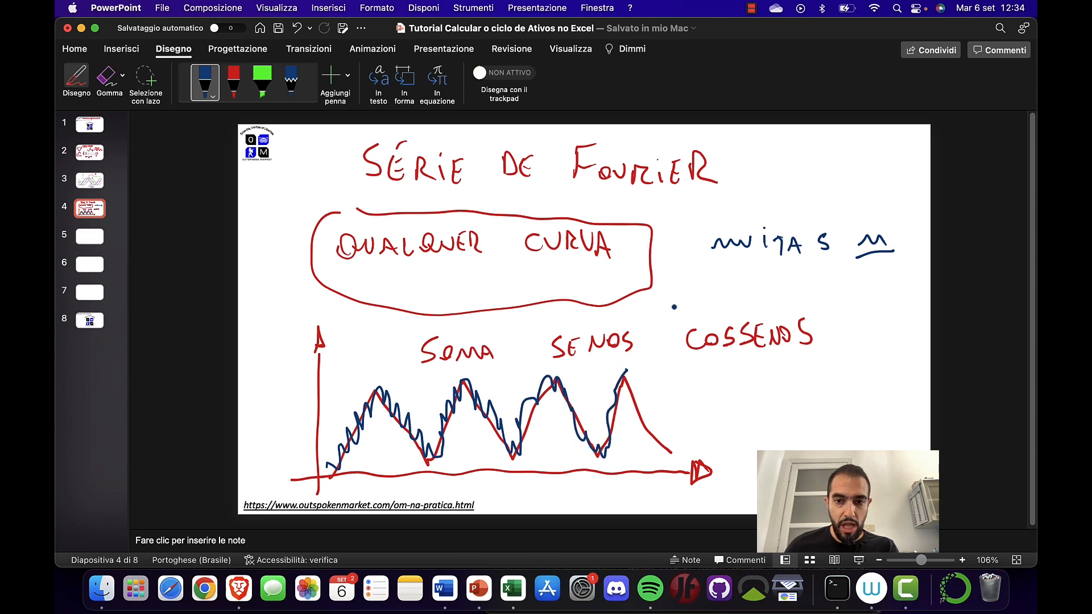
pyautogui.moveTo(902, 219)
pyautogui.mouseDown()
pyautogui.moveTo(747, 213)
pyautogui.moveTo(776, 288)
pyautogui.moveTo(904, 271)
pyautogui.moveTo(898, 242)
pyautogui.mouseUp()
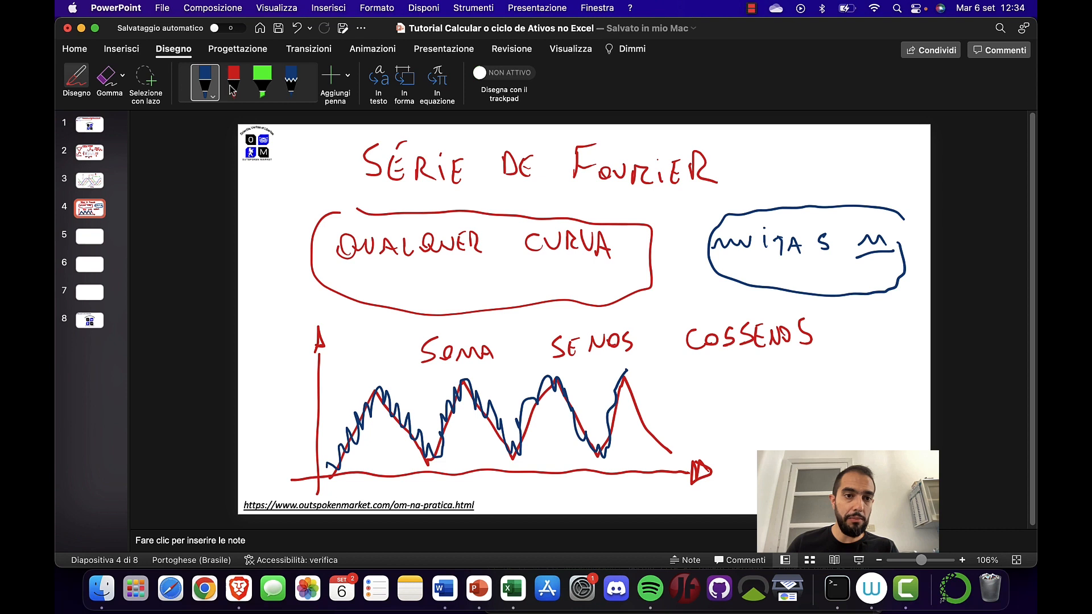
# Change the pen color to light green and draw a smooth wave roughly following the zigzag curve
pyautogui.click(215, 97)
pyautogui.click(243, 250)
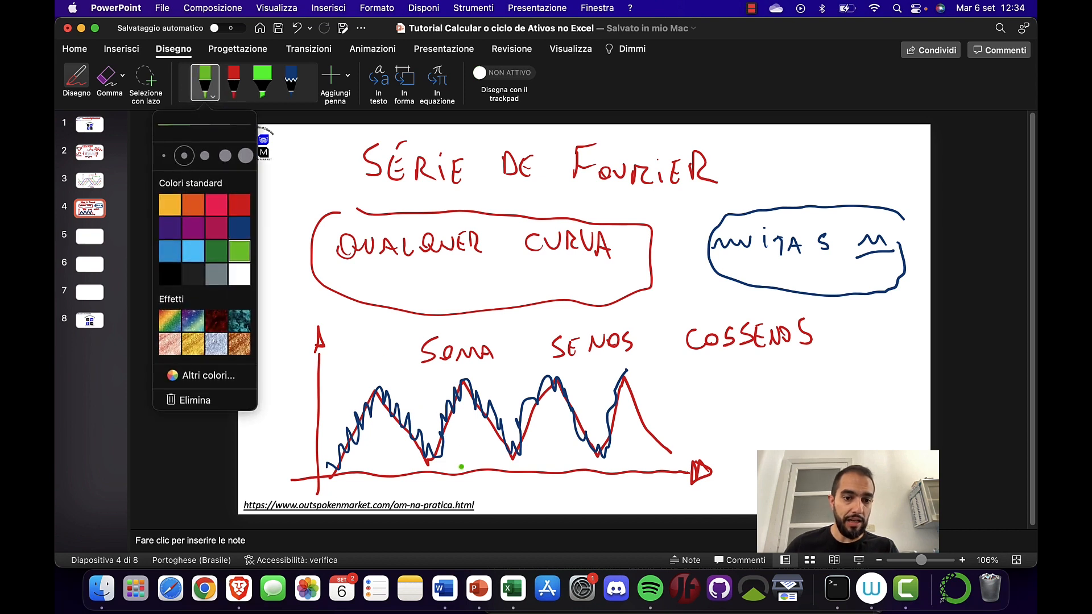
pyautogui.moveTo(328, 474)
pyautogui.mouseDown()
pyautogui.moveTo(332, 428)
pyautogui.moveTo(361, 395)
pyautogui.moveTo(411, 445)
pyautogui.moveTo(462, 437)
pyautogui.moveTo(480, 403)
pyautogui.moveTo(515, 439)
pyautogui.moveTo(546, 385)
pyautogui.moveTo(592, 441)
pyautogui.moveTo(628, 386)
pyautogui.moveTo(675, 431)
pyautogui.mouseUp()
# Set the pen back to dark blue, draw denser oscillations over the first zigzag peak and hatch the area beneath it
pyautogui.click(212, 95)
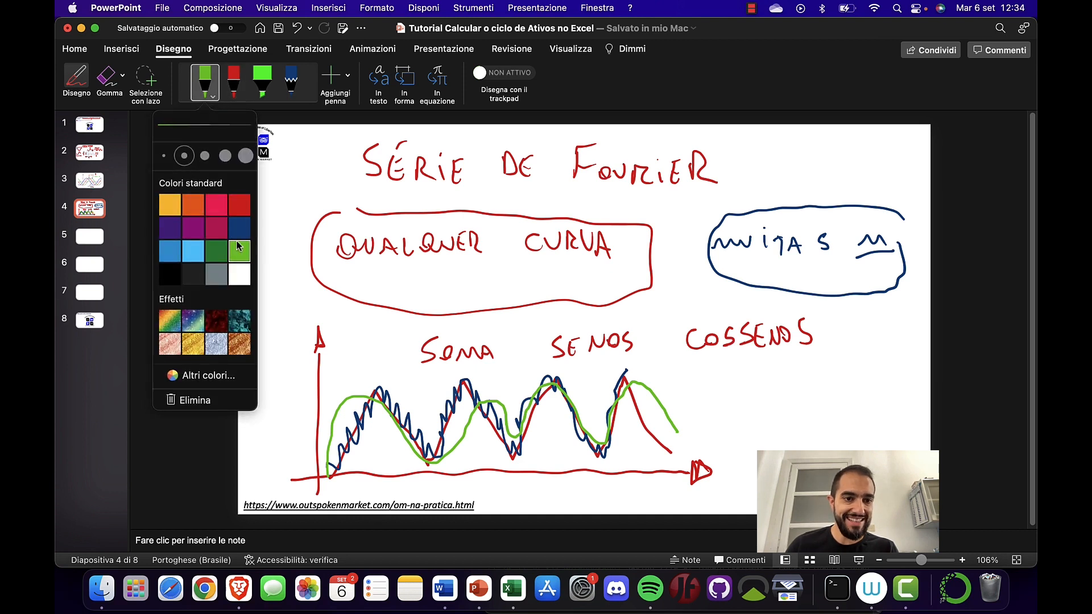
pyautogui.click(239, 227)
pyautogui.moveTo(326, 474)
pyautogui.mouseDown()
pyautogui.moveTo(366, 392)
pyautogui.moveTo(432, 457)
pyautogui.mouseUp()
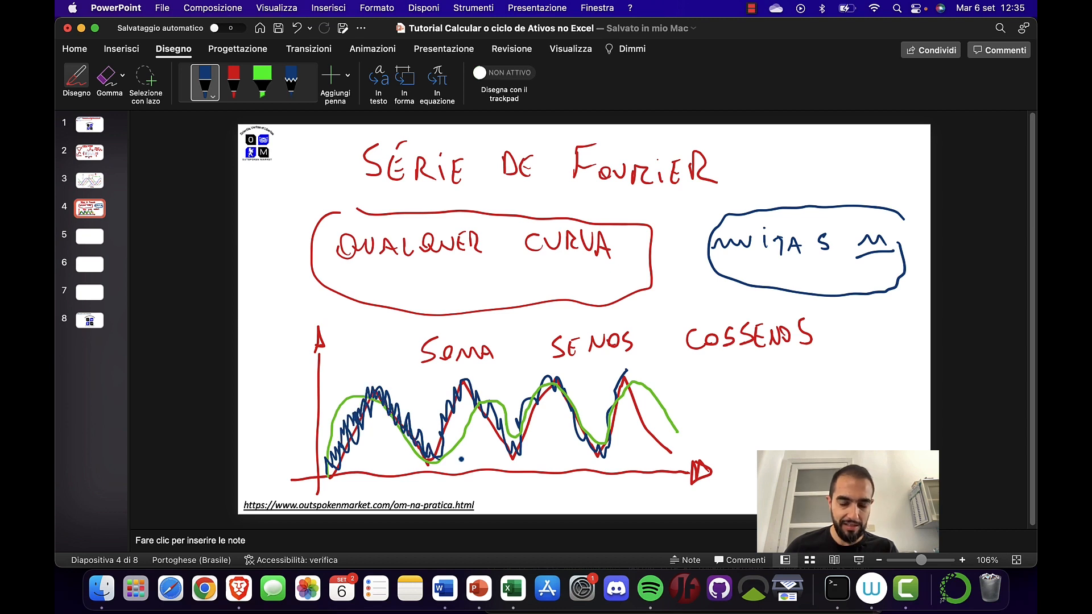
pyautogui.moveTo(331, 455)
pyautogui.mouseDown()
pyautogui.moveTo(344, 478)
pyautogui.moveTo(361, 424)
pyautogui.moveTo(384, 464)
pyautogui.moveTo(411, 468)
pyautogui.mouseUp()
# Outline the heading SÉRIE DE FOURIER in blue and draw a small arrow pointing to it
pyautogui.moveTo(392, 120)
pyautogui.mouseDown()
pyautogui.moveTo(372, 194)
pyautogui.moveTo(563, 208)
pyautogui.moveTo(741, 189)
pyautogui.moveTo(637, 136)
pyautogui.moveTo(360, 130)
pyautogui.mouseUp()
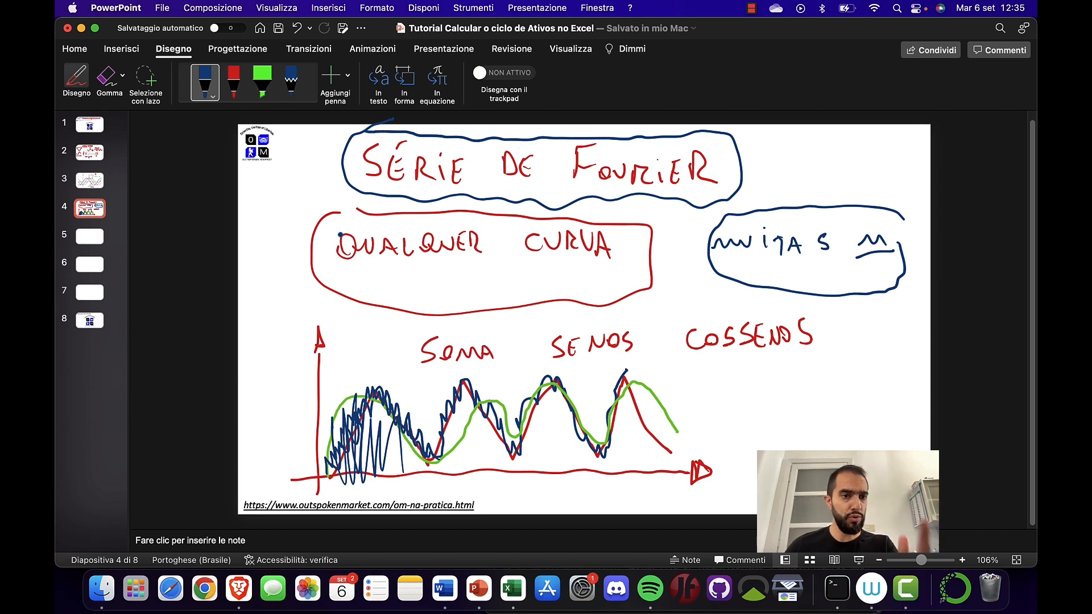
pyautogui.click(114, 147)
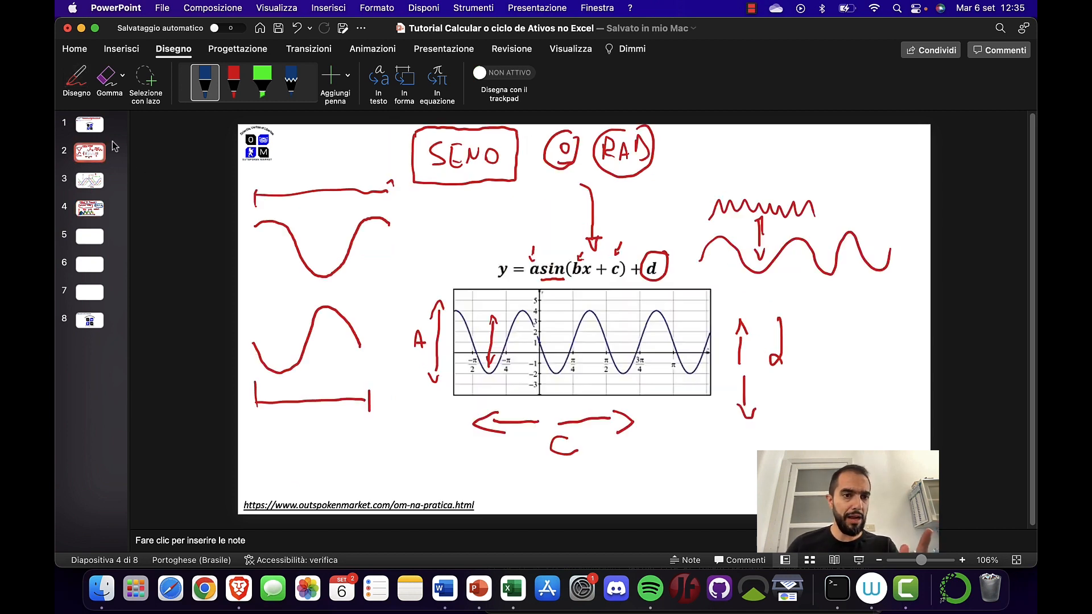
pyautogui.click(95, 208)
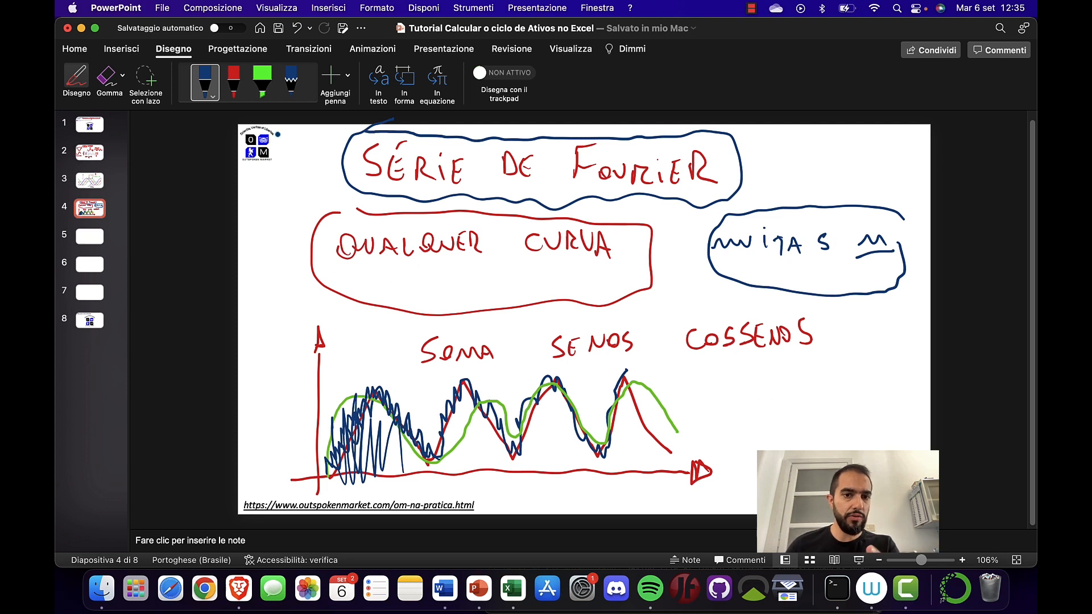
pyautogui.moveTo(282, 183); pyautogui.dragTo(320, 182)
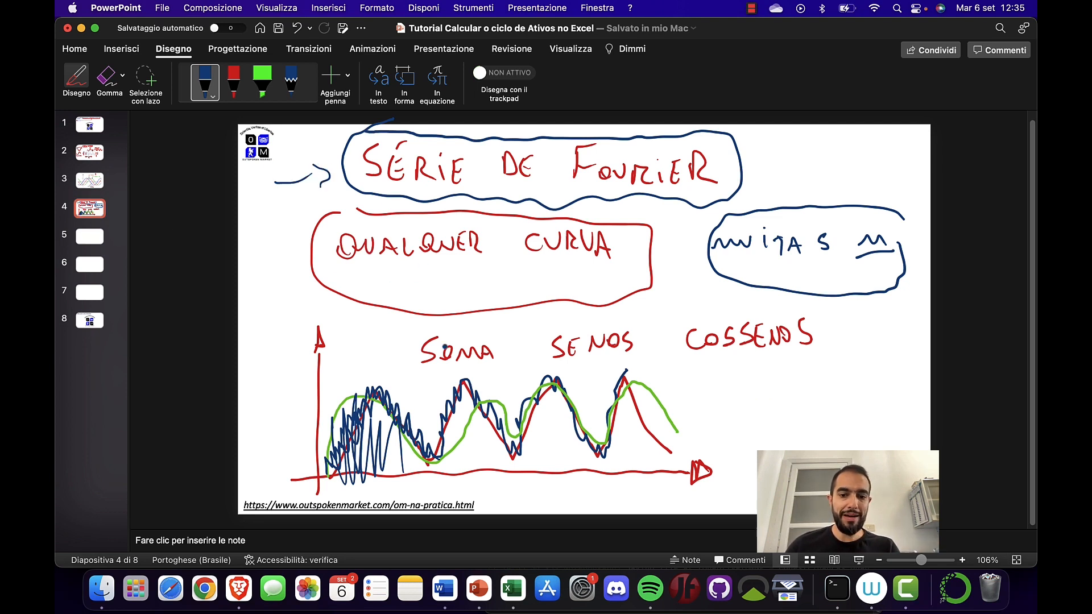
# Switch to the PETR4 workbook in Excel and inspect the Retorno and MM columns, including the moving-average formula in G21
pyautogui.click(513, 589)
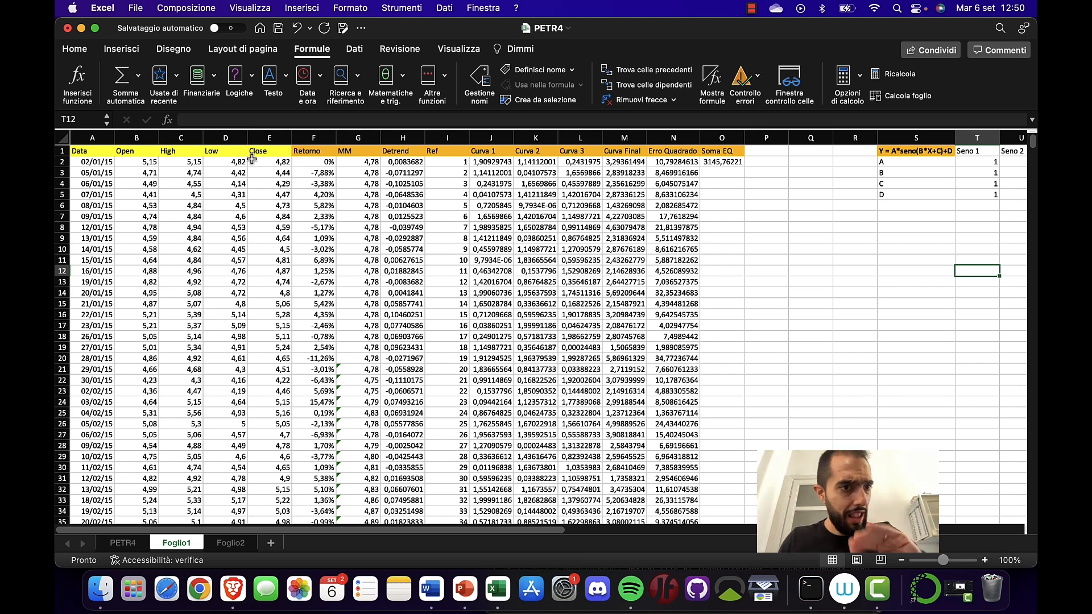
pyautogui.click(328, 149)
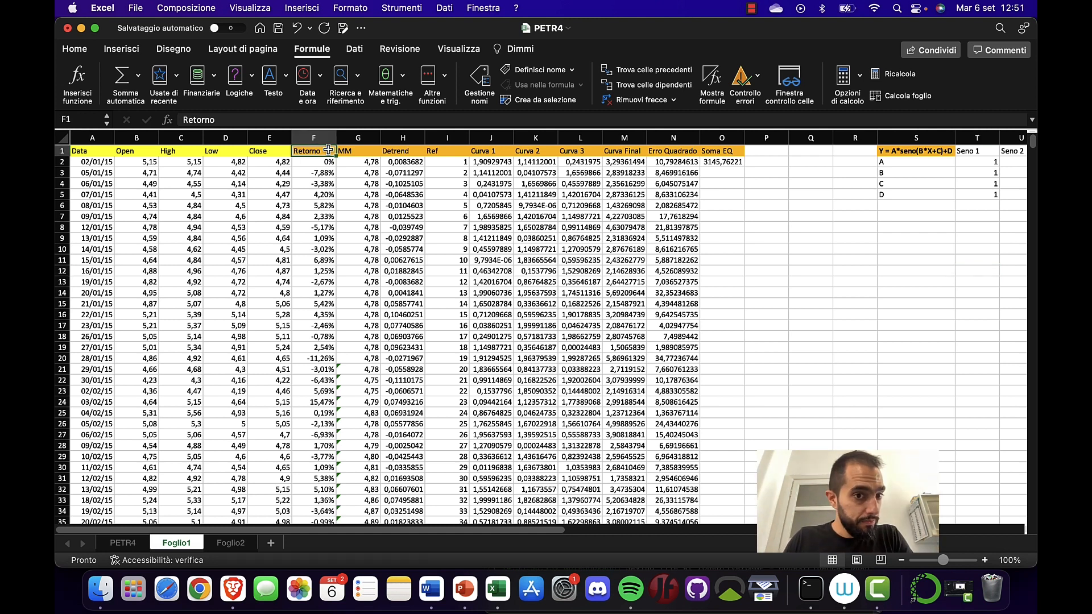
pyautogui.click(366, 169)
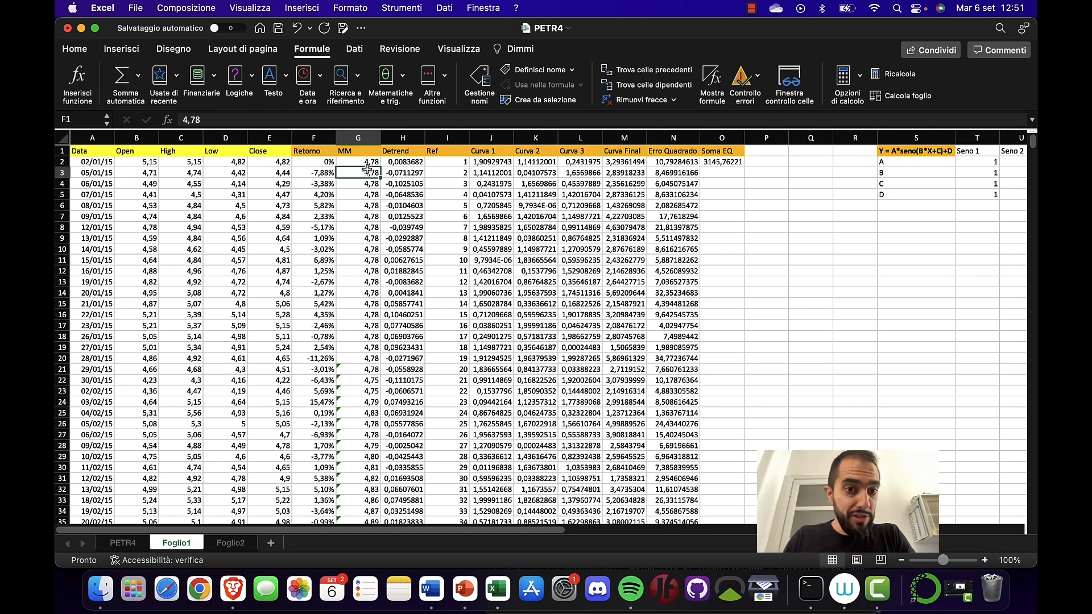
pyautogui.click(359, 378)
pyautogui.click(362, 372)
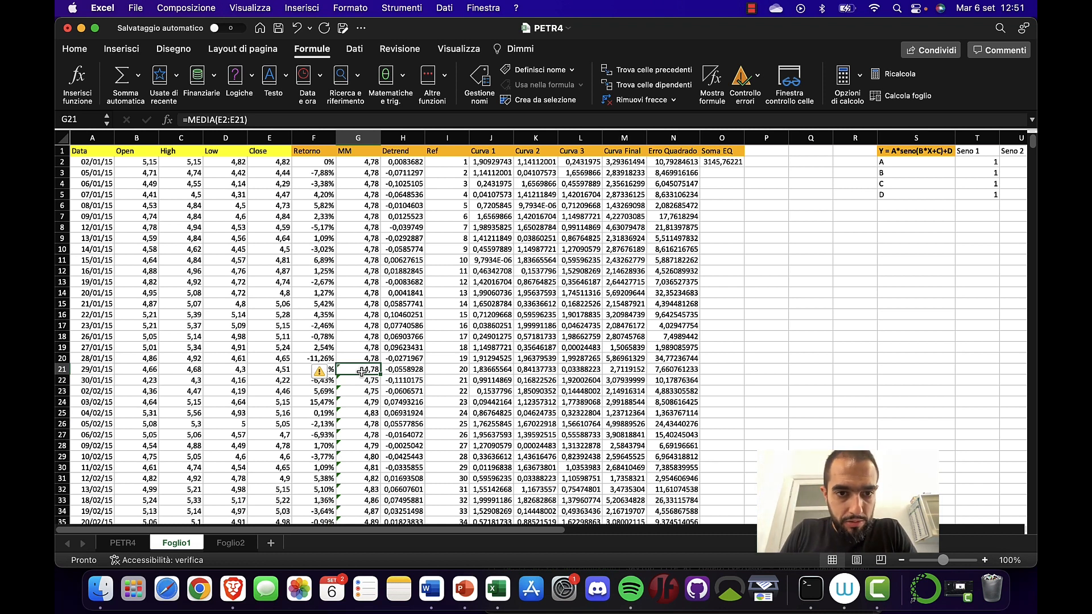
# Insert a line chart of the whole Detrend column
pyautogui.click(403, 137)
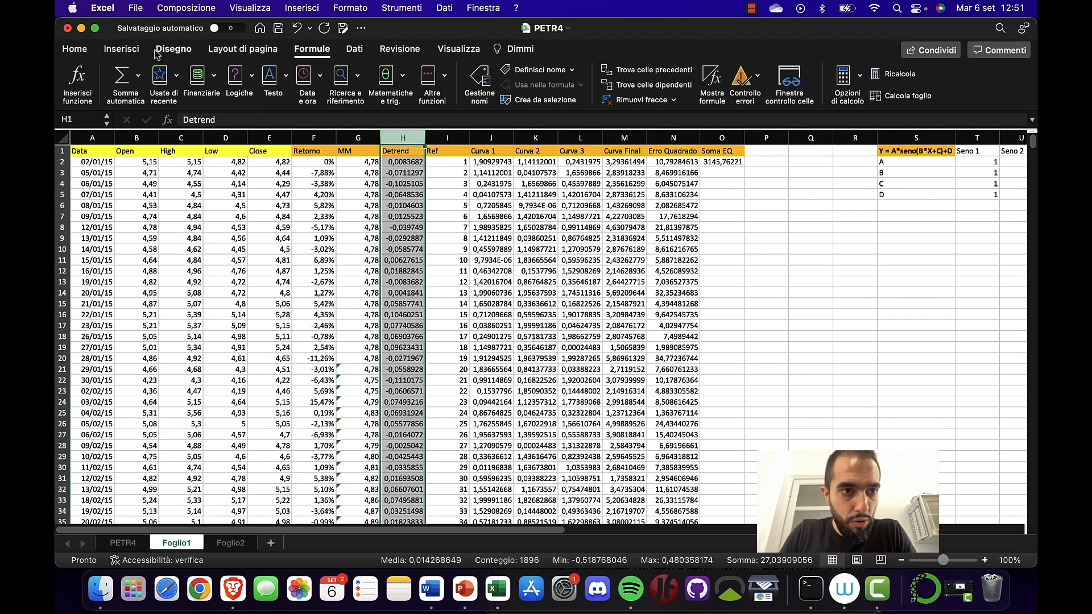
pyautogui.click(121, 49)
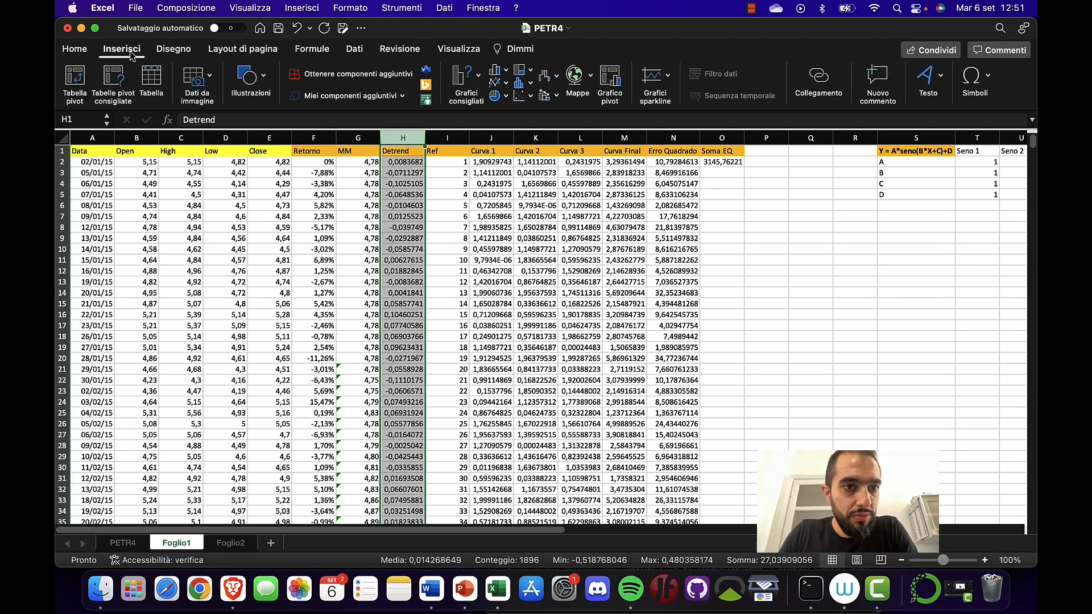
pyautogui.click(498, 82)
pyautogui.click(514, 136)
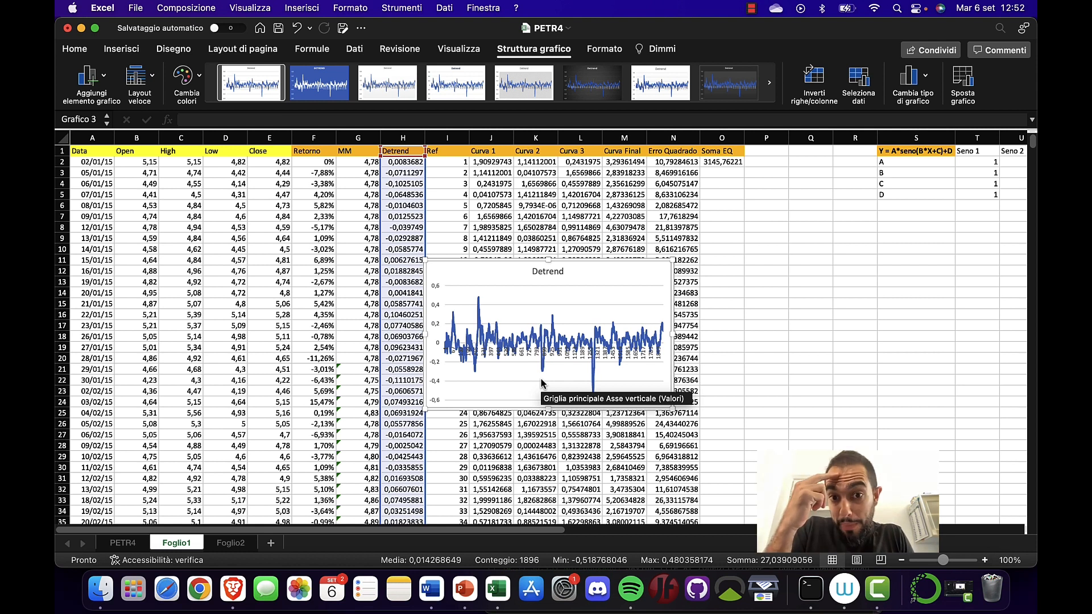
# Compare the Detrend chart in Excel with the sine-wave slide 2 and Fourier slide 4 in PowerPoint
pyautogui.press('super+Tab')
pyautogui.press('super+Tab')
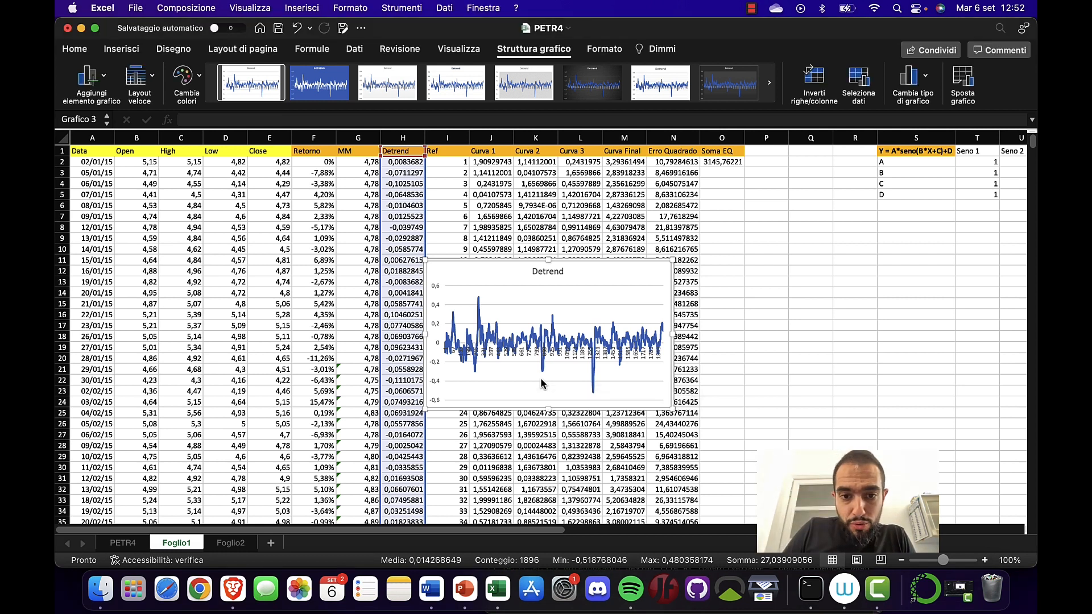
pyautogui.press('super+Tab')
pyautogui.press('super+Tab')
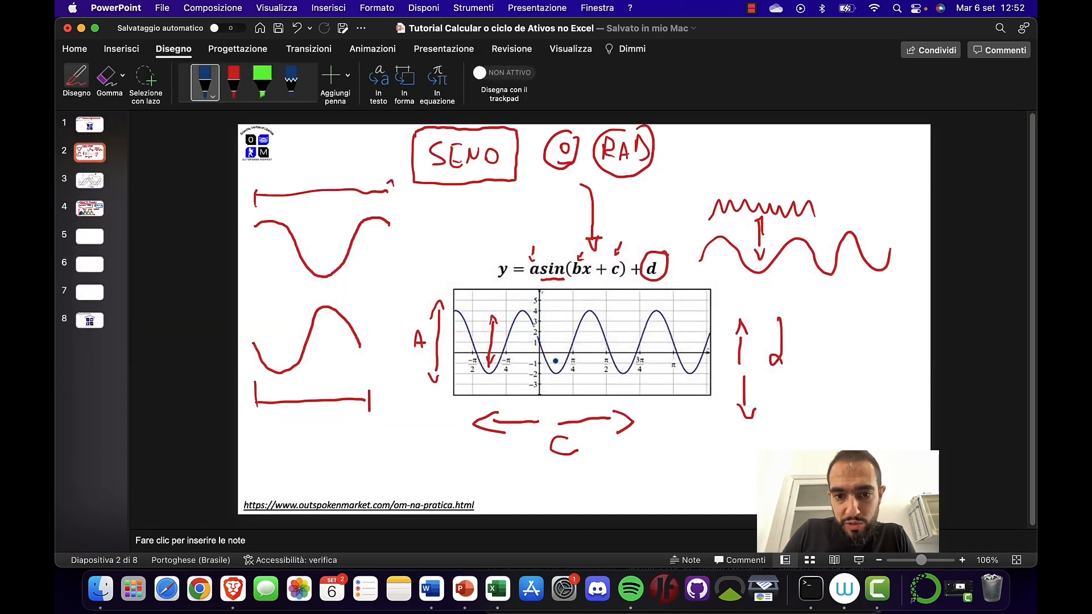
pyautogui.press('super+Tab')
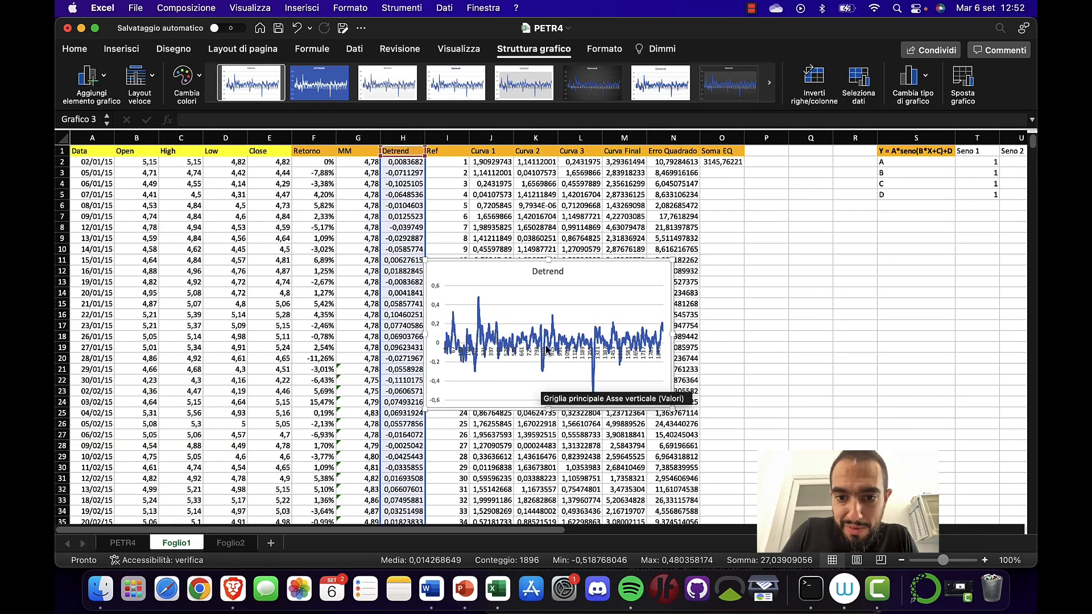
pyautogui.press('super+Tab')
pyautogui.click(88, 206)
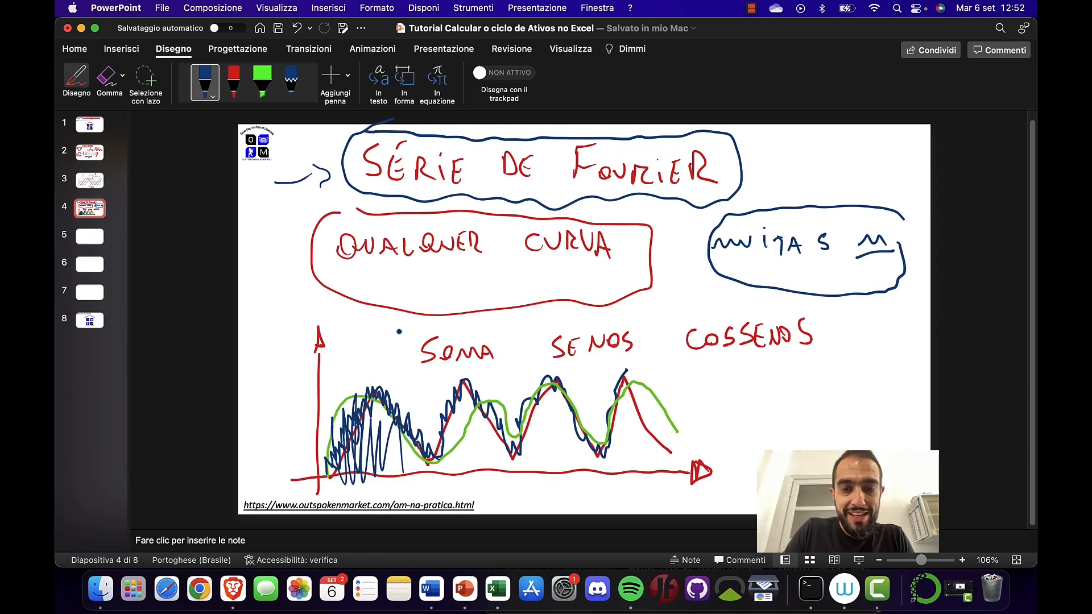
# Return to Excel and delete the Detrend chart
pyautogui.press('super+Tab')
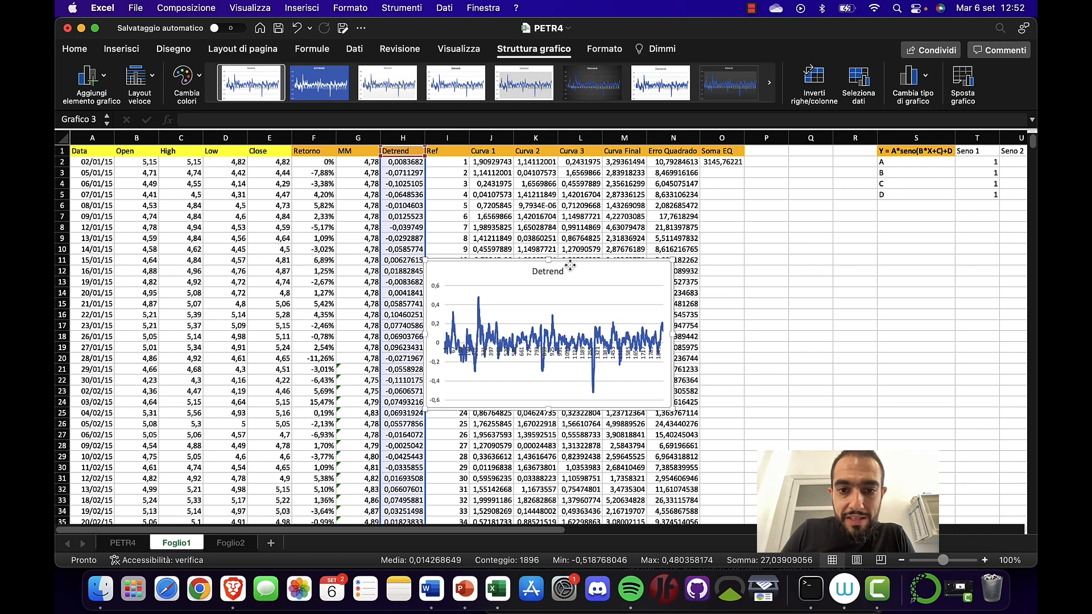
pyautogui.press('Delete')
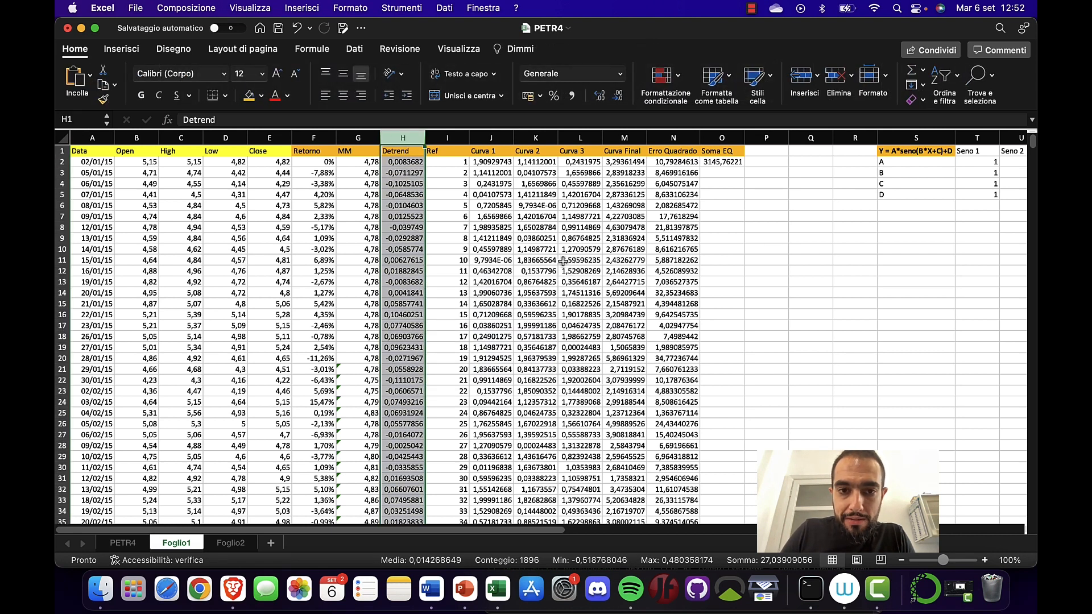
# Check the Curva 2 formula in K8 and inspect the Ref column down to its last row and back to its header
pyautogui.click(519, 227)
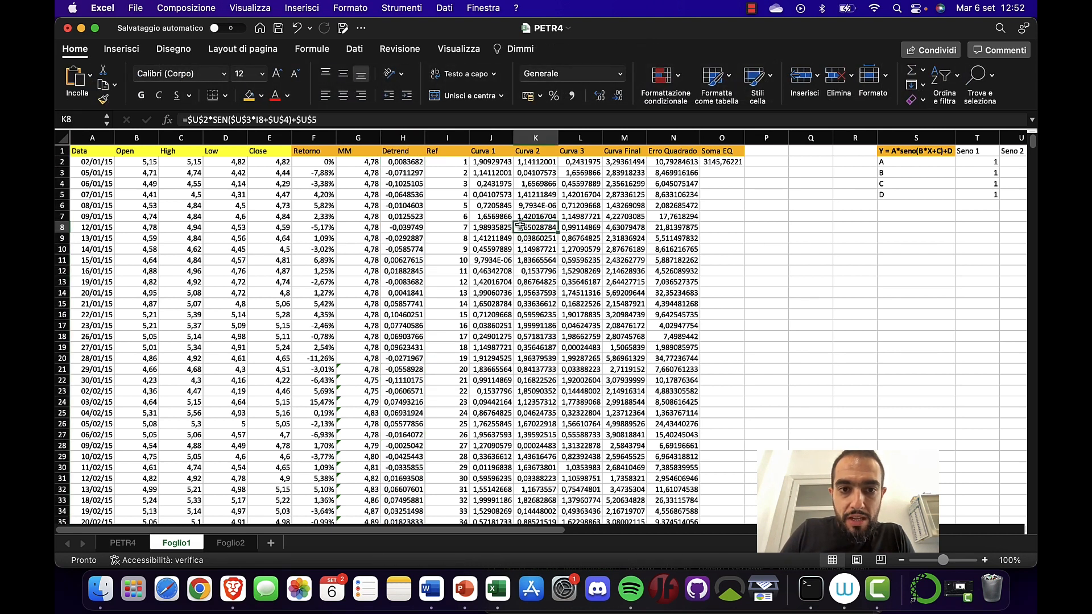
pyautogui.click(458, 154)
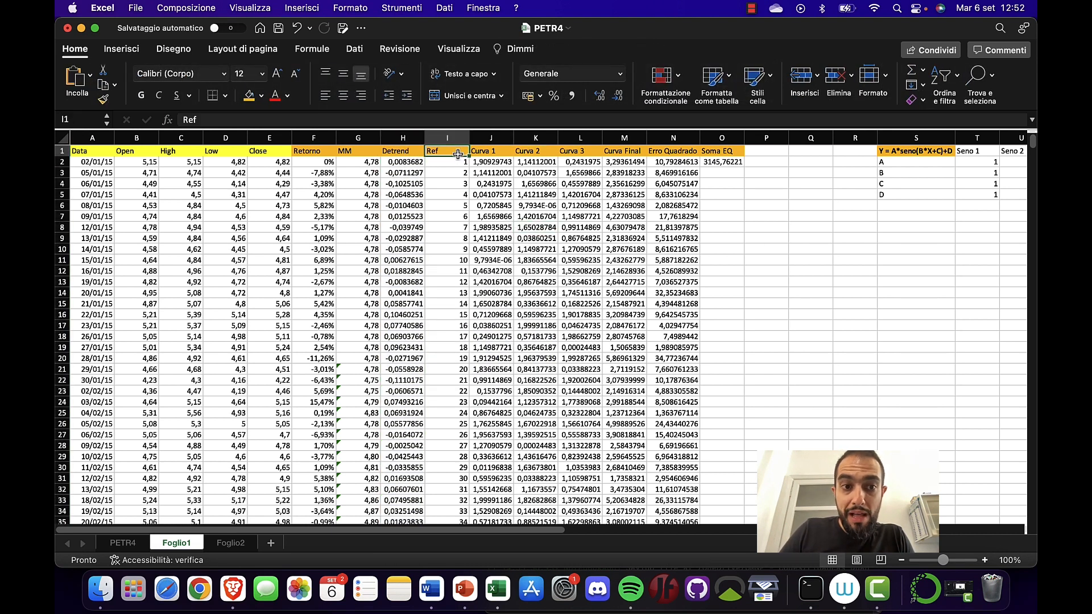
pyautogui.click(449, 193)
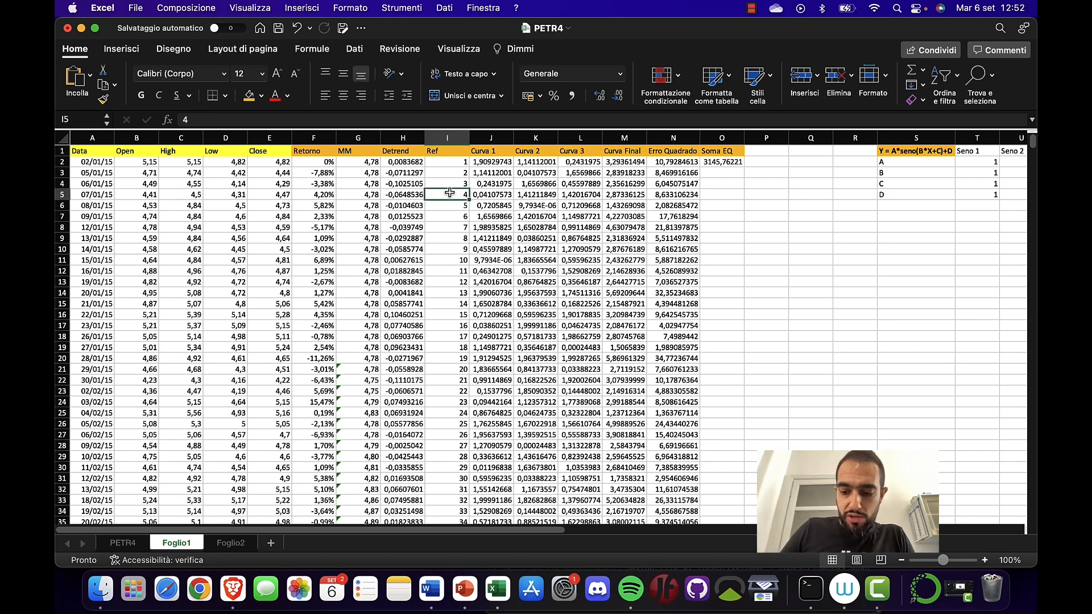
pyautogui.press('super+Down')
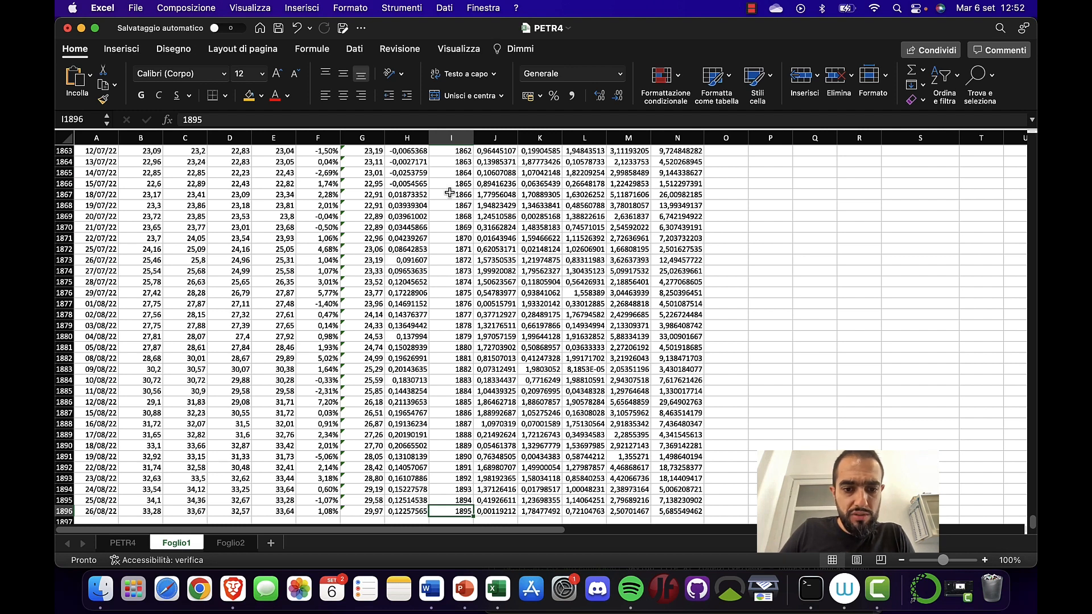
pyautogui.press('super+Up')
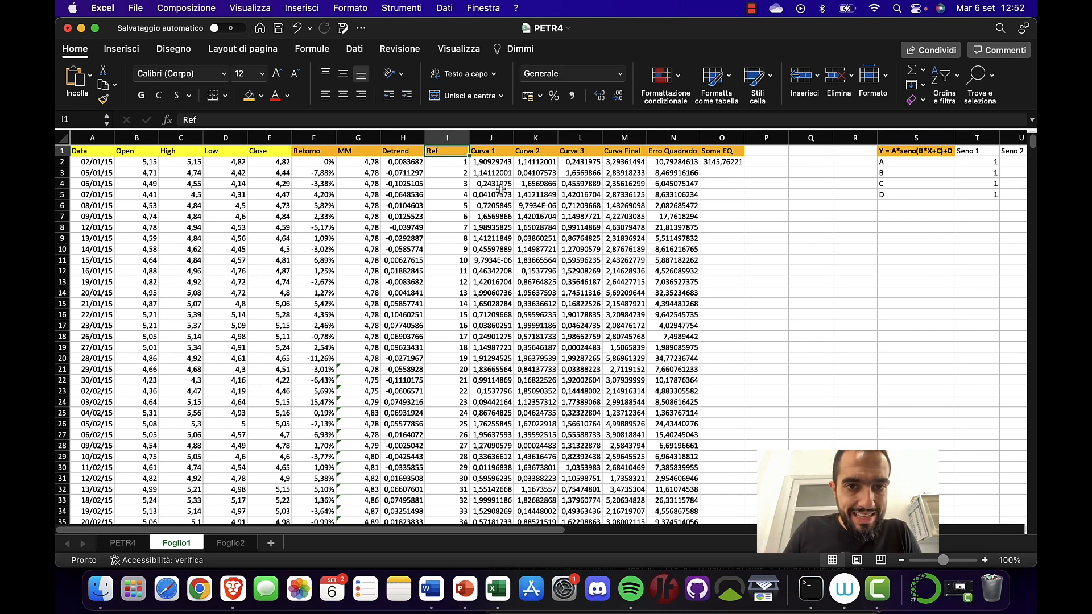
# Examine the Curva 1 header and the Y = A*seno(B*X+C)+D parameter table, then compare it with the sine equation on PowerPoint slide 2
pyautogui.press('Right')
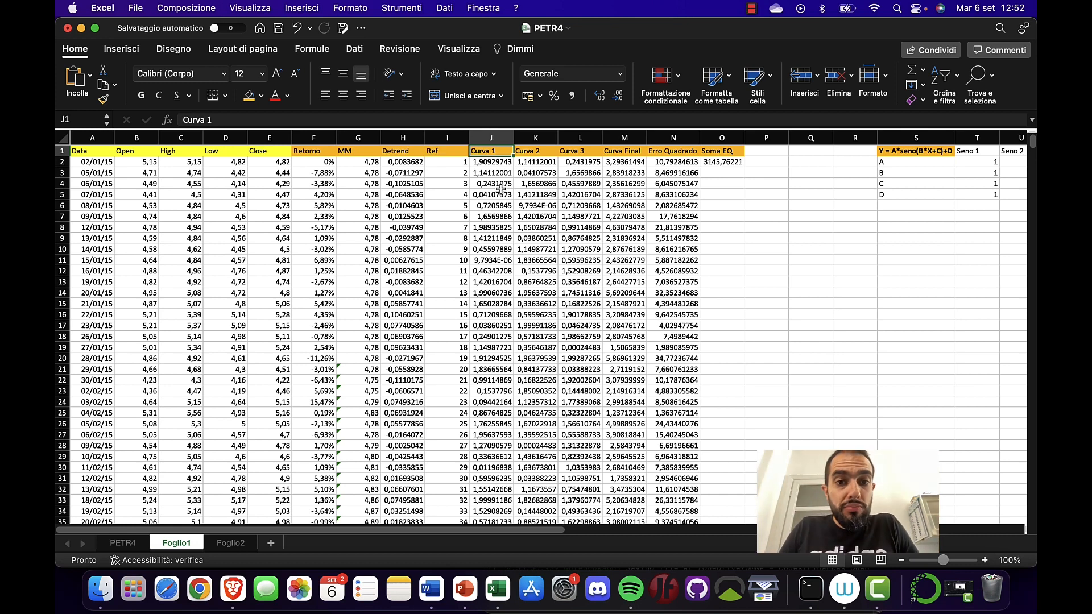
pyautogui.hscroll(1, 499, 189)
pyautogui.hscroll(2, 500, 189)
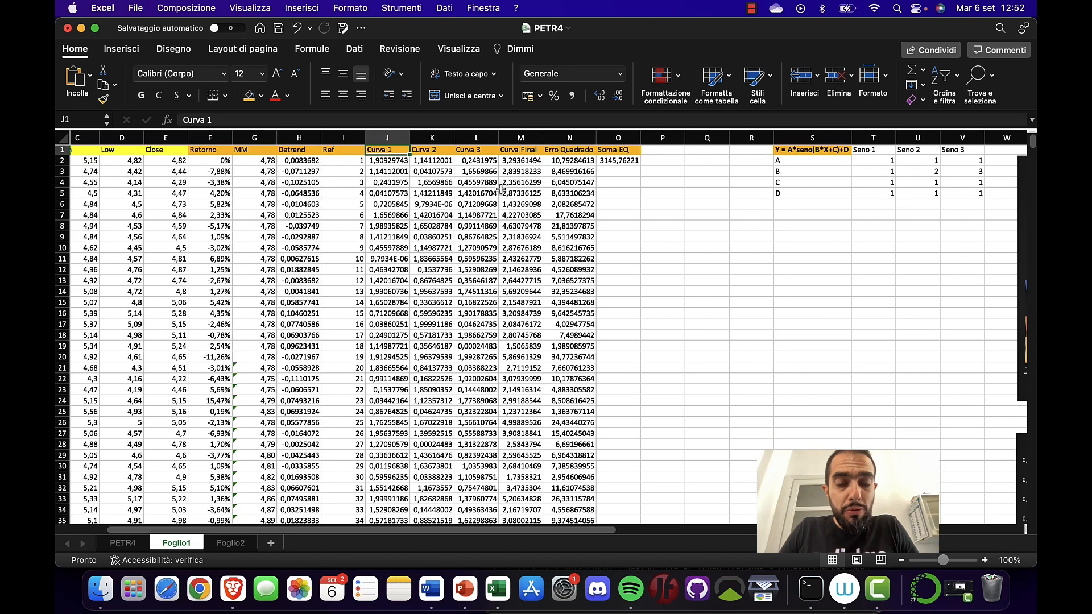
pyautogui.click(789, 151)
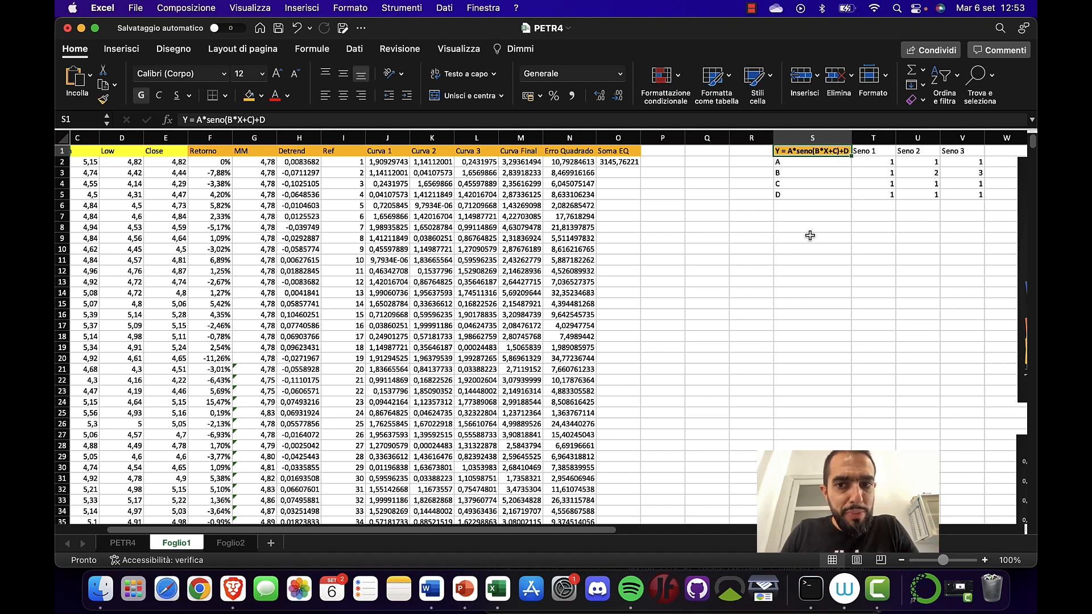
pyautogui.press('super+Tab')
pyautogui.click(91, 155)
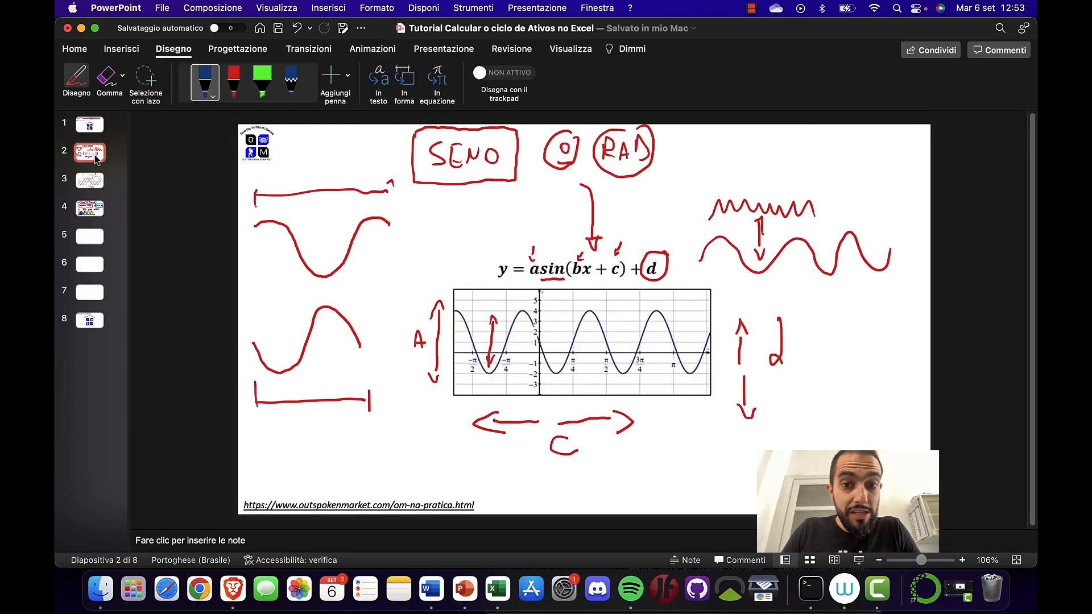
# Switch back to Excel and review the A, B, C and D parameters for Seno 1, Seno 2 and Seno 3
pyautogui.press('super+Tab')
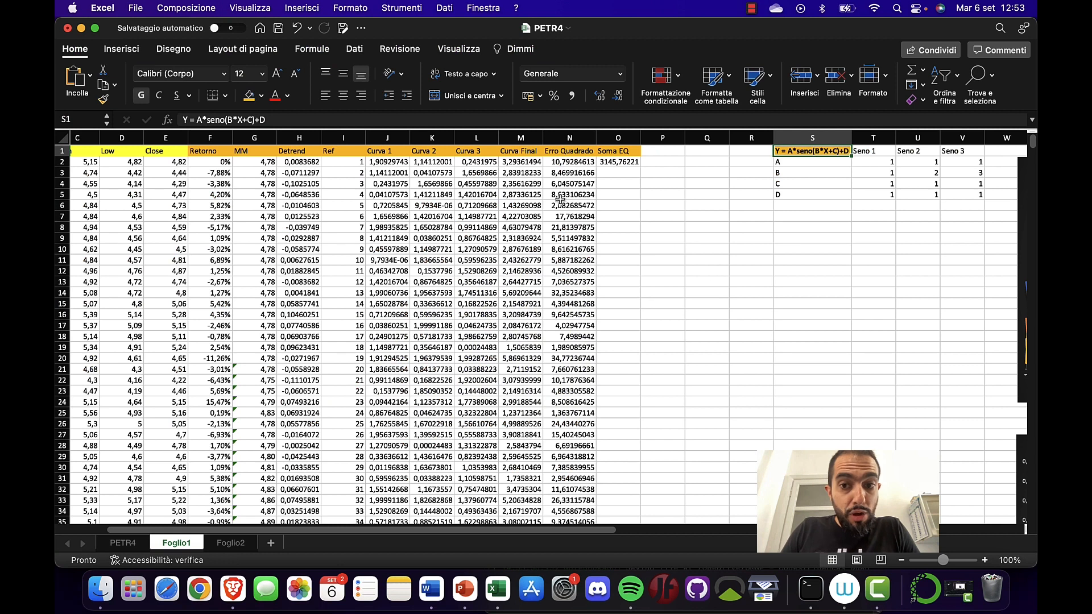
pyautogui.moveTo(836, 163); pyautogui.dragTo(833, 195)
pyautogui.moveTo(877, 146); pyautogui.dragTo(875, 196)
pyautogui.moveTo(921, 151); pyautogui.dragTo(925, 197)
pyautogui.moveTo(967, 149); pyautogui.dragTo(967, 184)
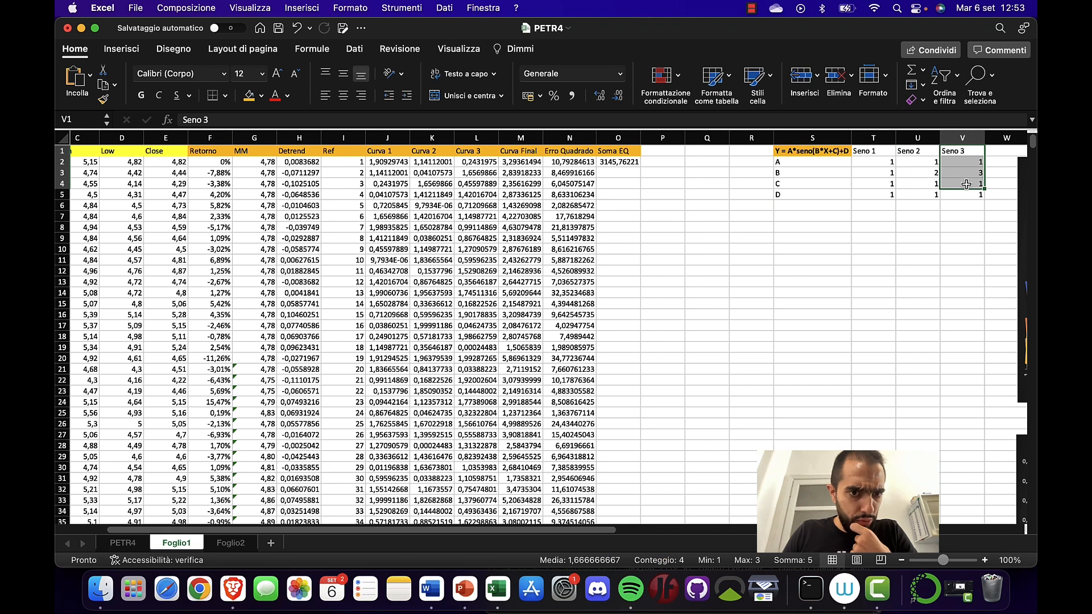
pyautogui.click(935, 202)
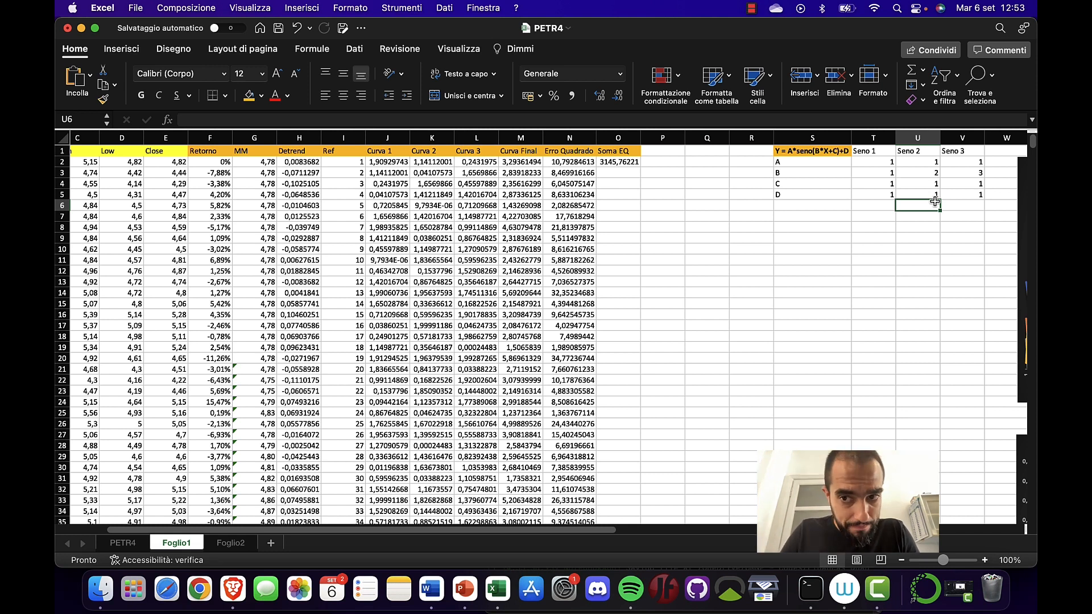
# Inspect the Curva 1, Curva 2 and Curva 3 formulas in J2, K2 and L2 and trace the parameter cells they reference
pyautogui.click(389, 163)
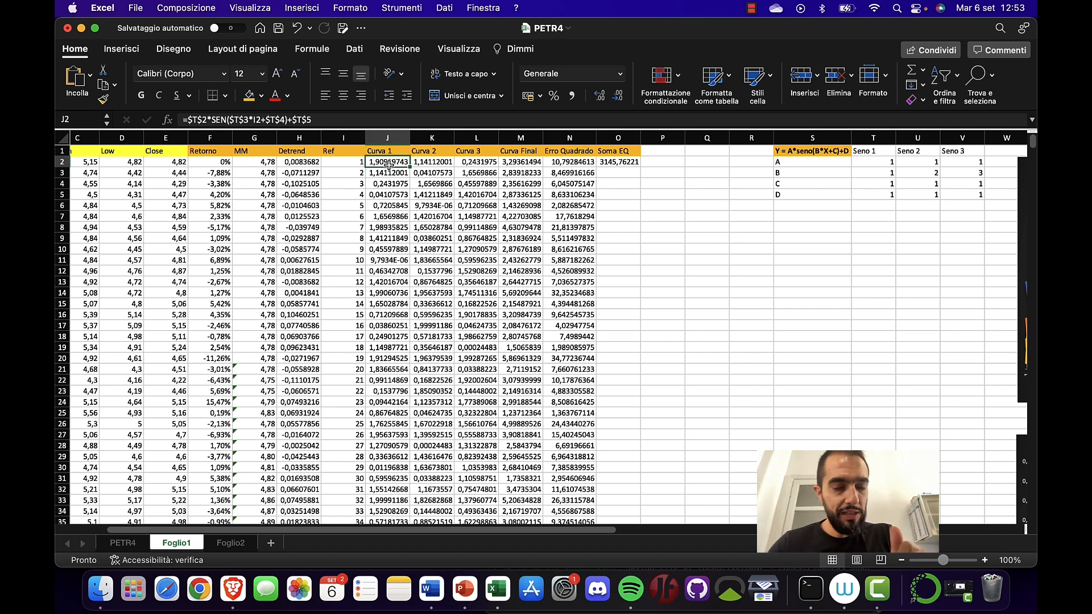
pyautogui.click(394, 119)
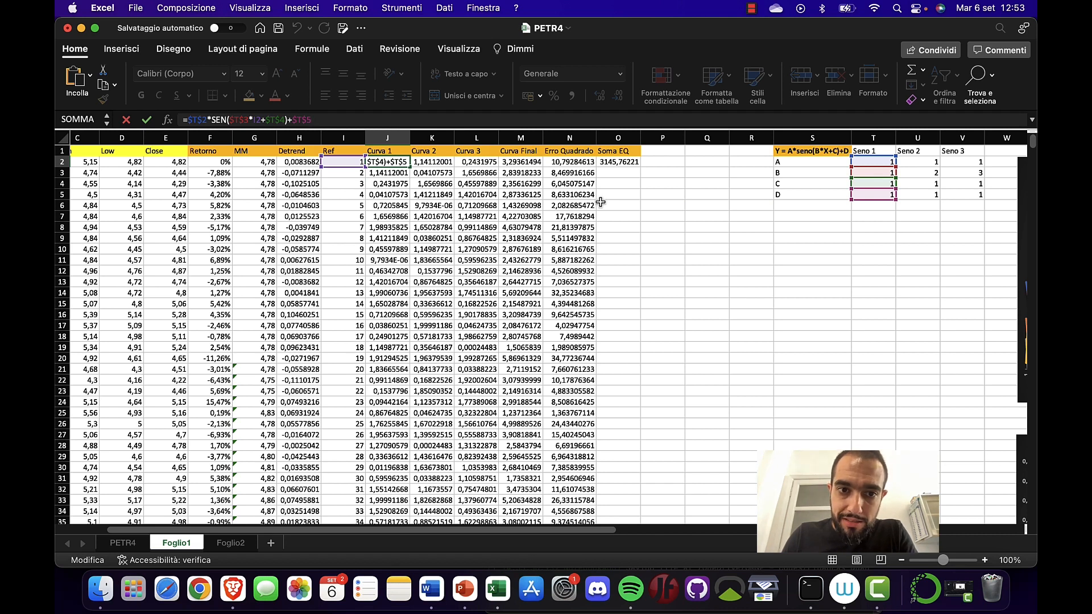
pyautogui.press('Tab')
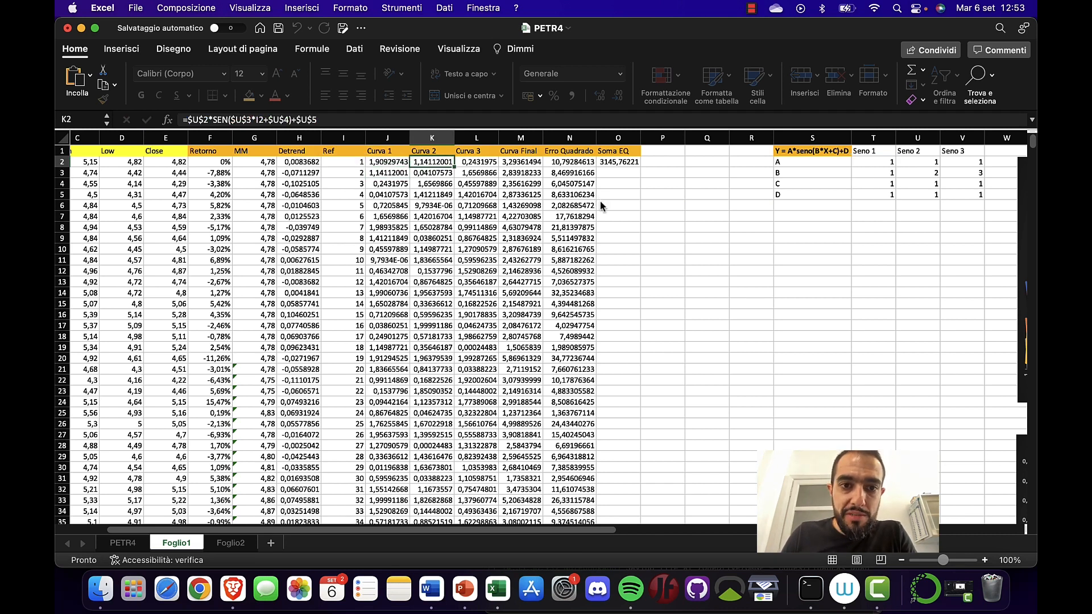
pyautogui.click(529, 120)
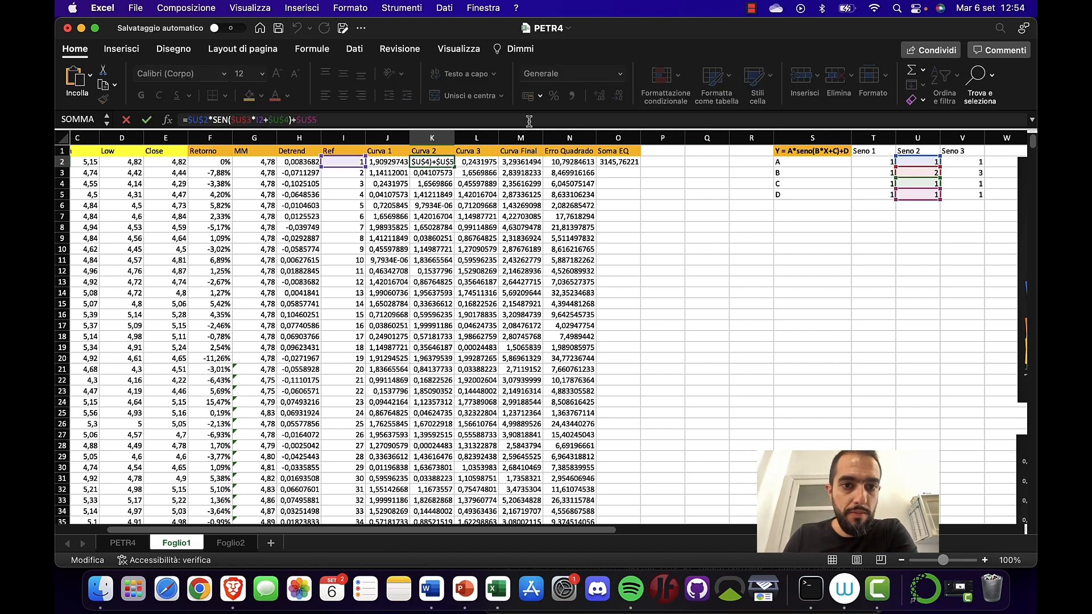
pyautogui.press('Tab')
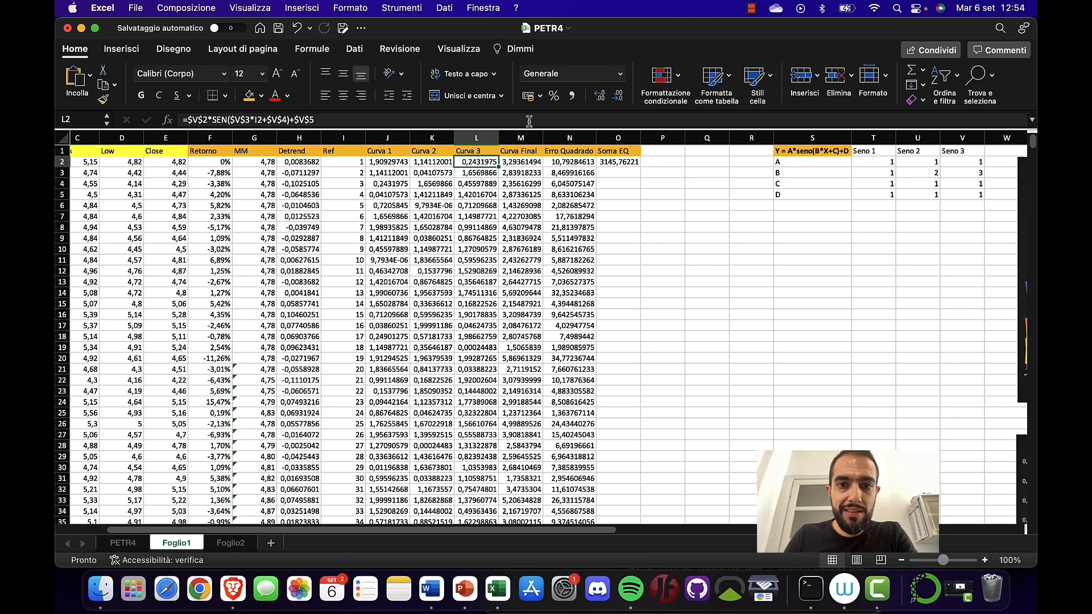
pyautogui.click(529, 121)
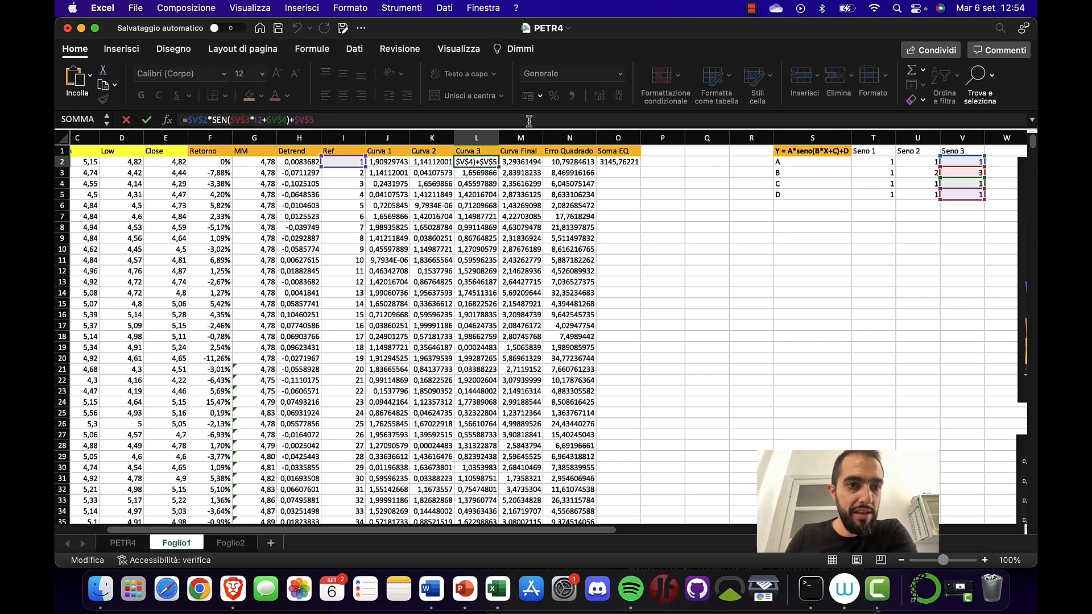
pyautogui.press('Return')
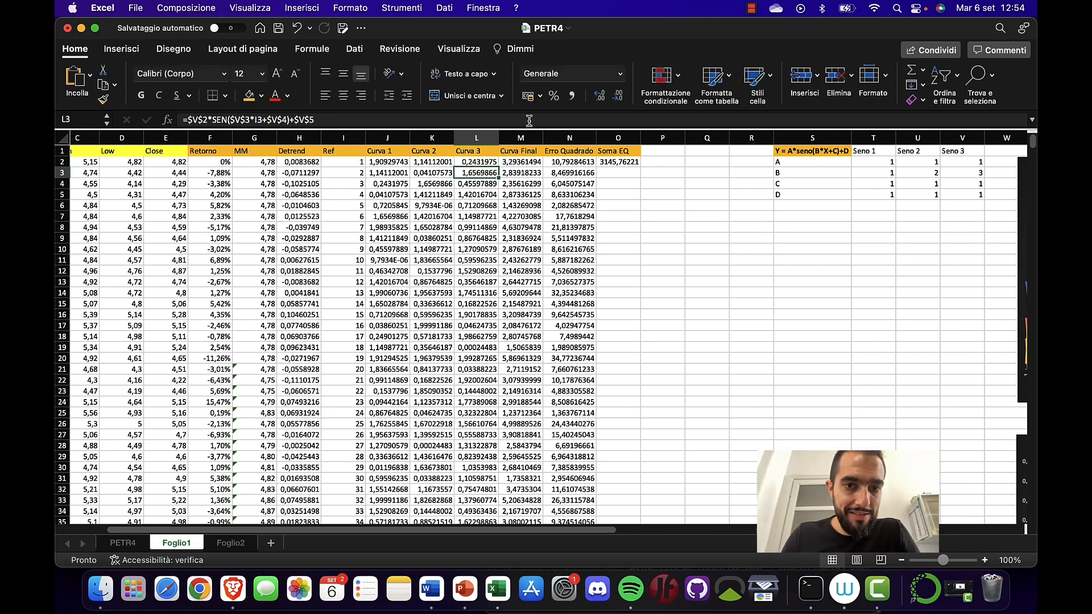
# Inspect the Curva Final formula in M2, compare it with Fourier slide 4 in PowerPoint, and return to Excel
pyautogui.click(535, 165)
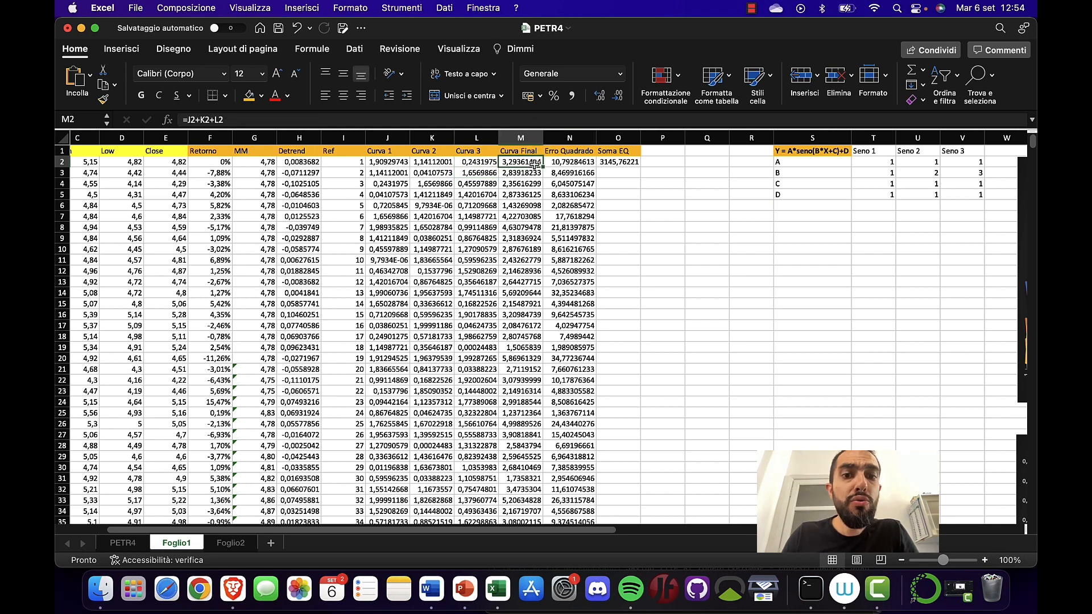
pyautogui.click(533, 119)
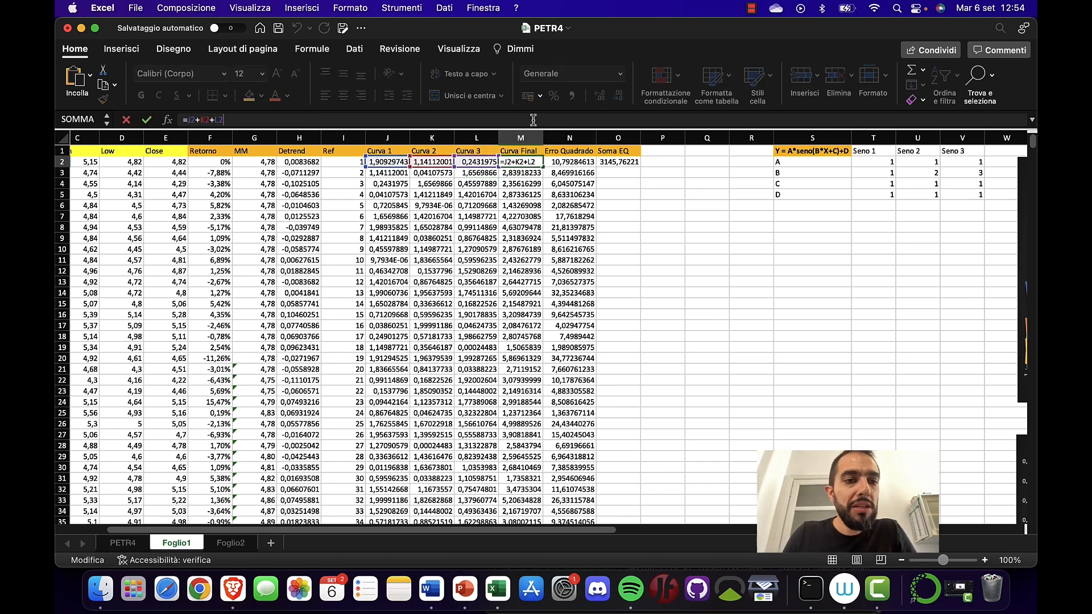
pyautogui.press('super+Tab')
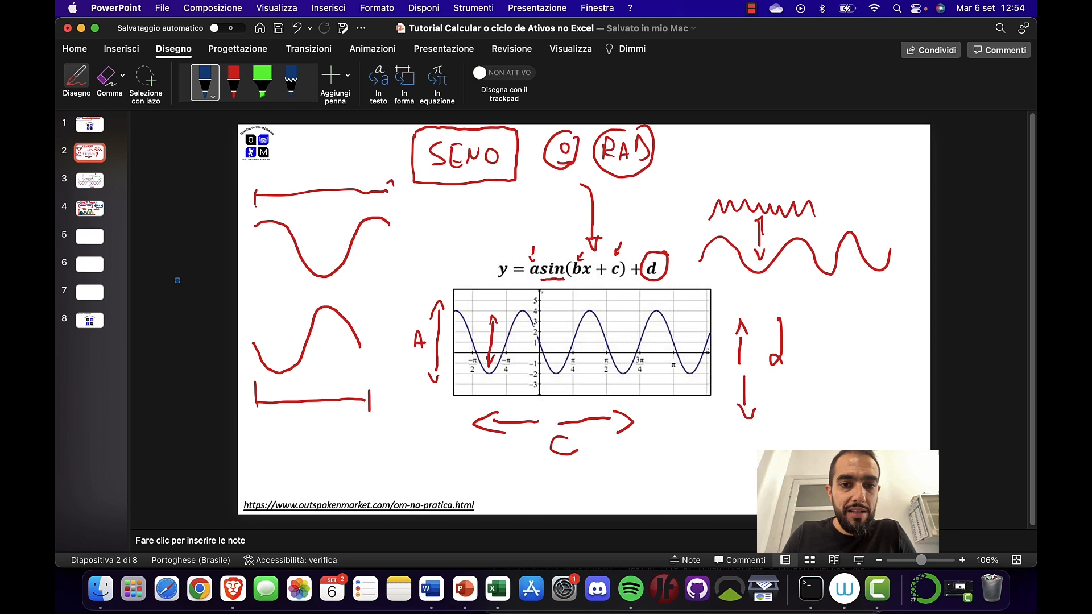
pyautogui.click(100, 217)
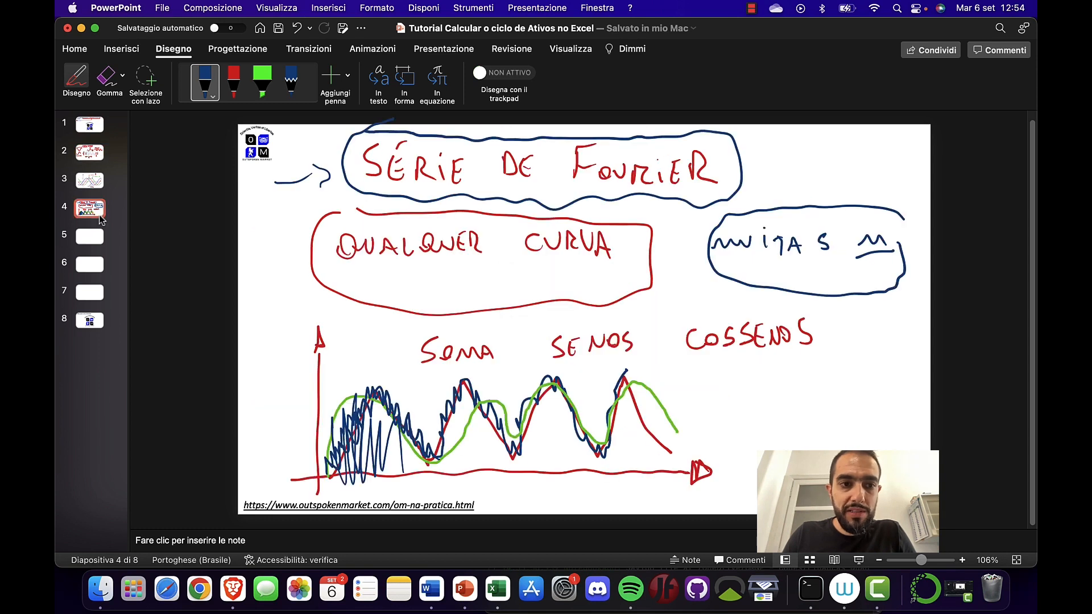
pyautogui.press('super+Tab')
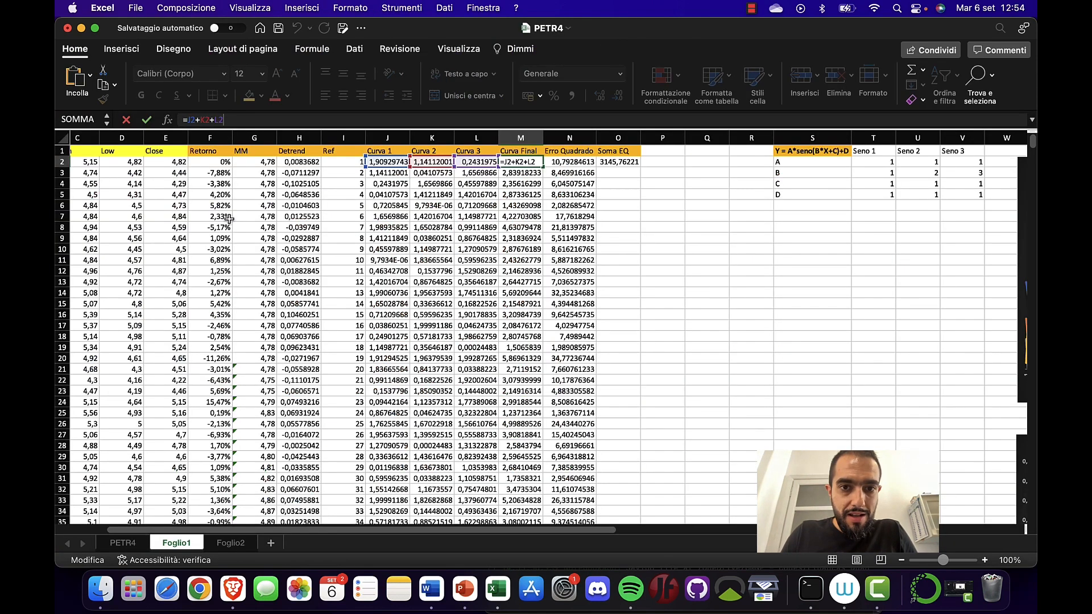
pyautogui.press('Escape')
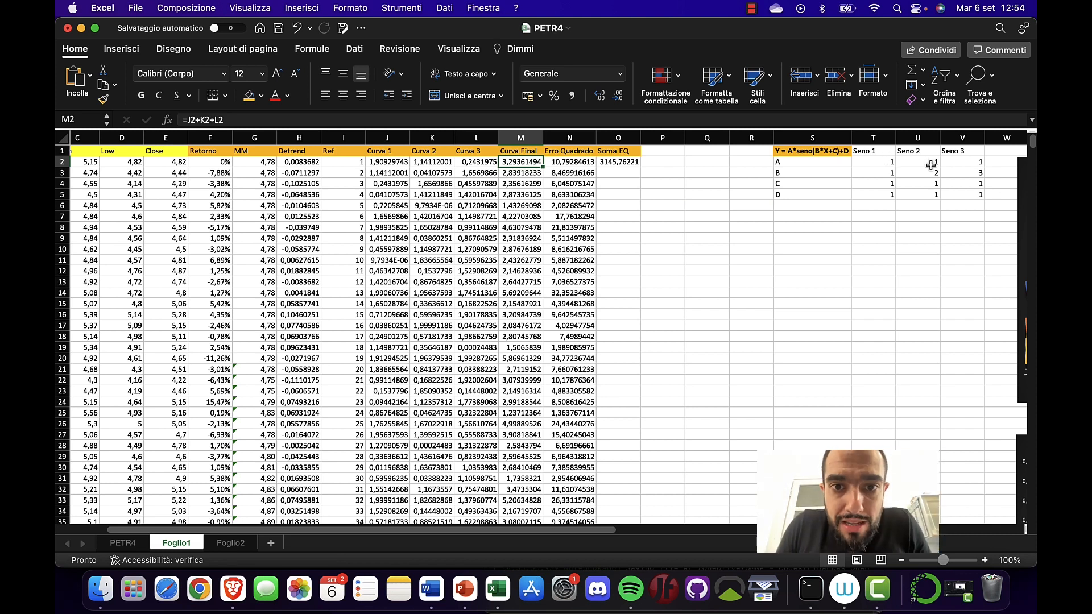
# Examine the Erro Quadrado header and trace the cells referenced by the formula in N2
pyautogui.click(567, 149)
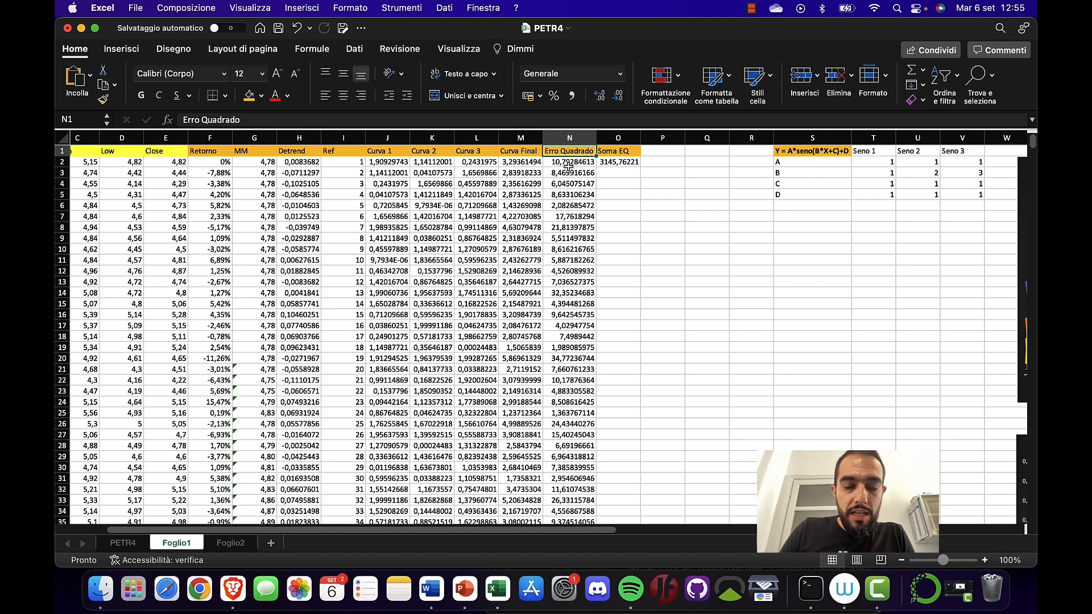
pyautogui.click(568, 166)
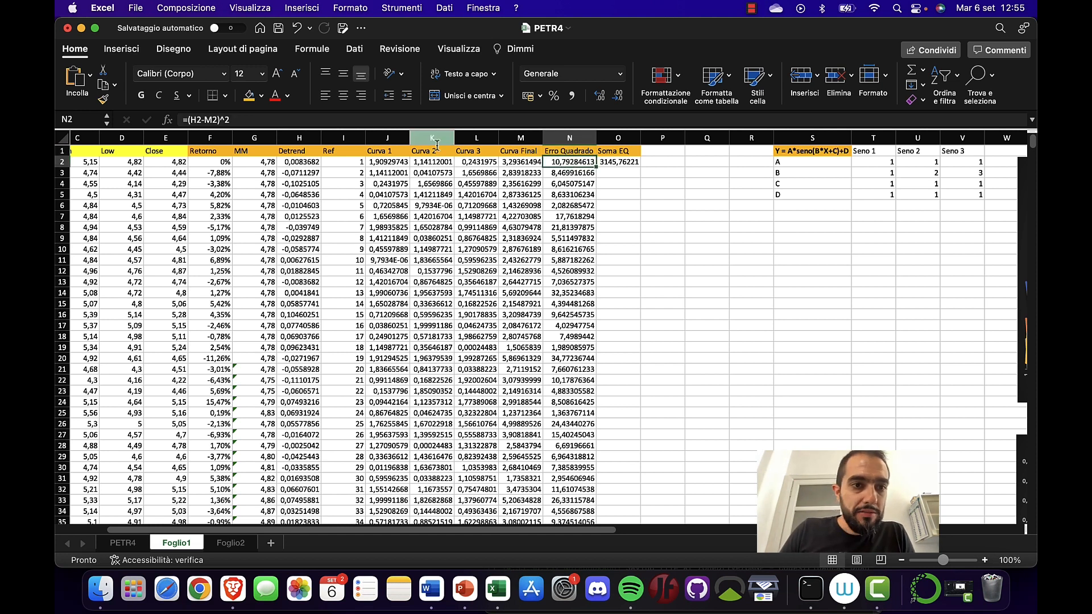
pyautogui.click(376, 120)
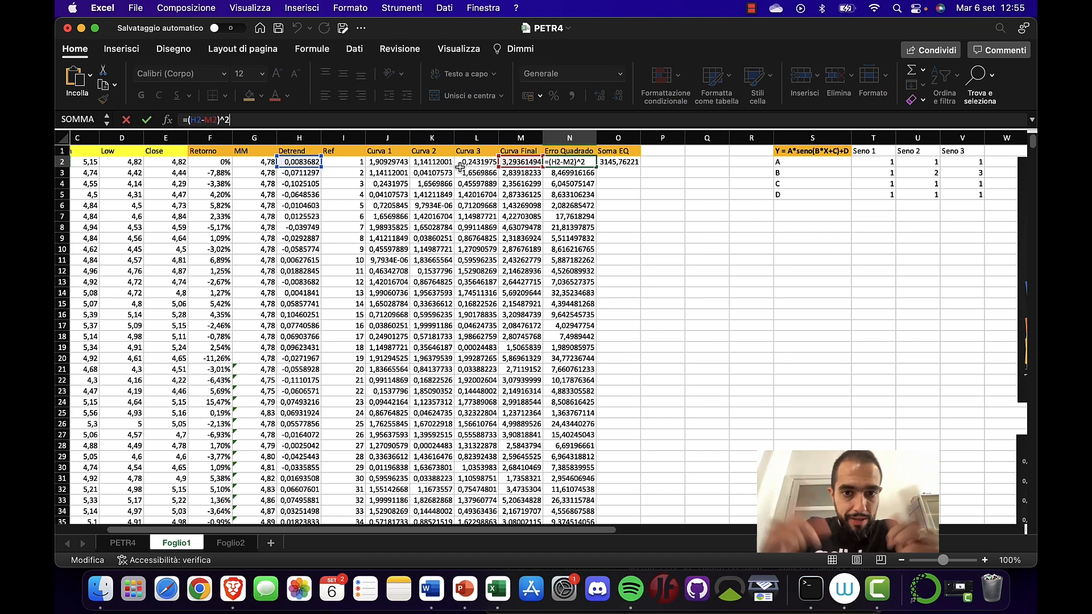
pyautogui.press('Return')
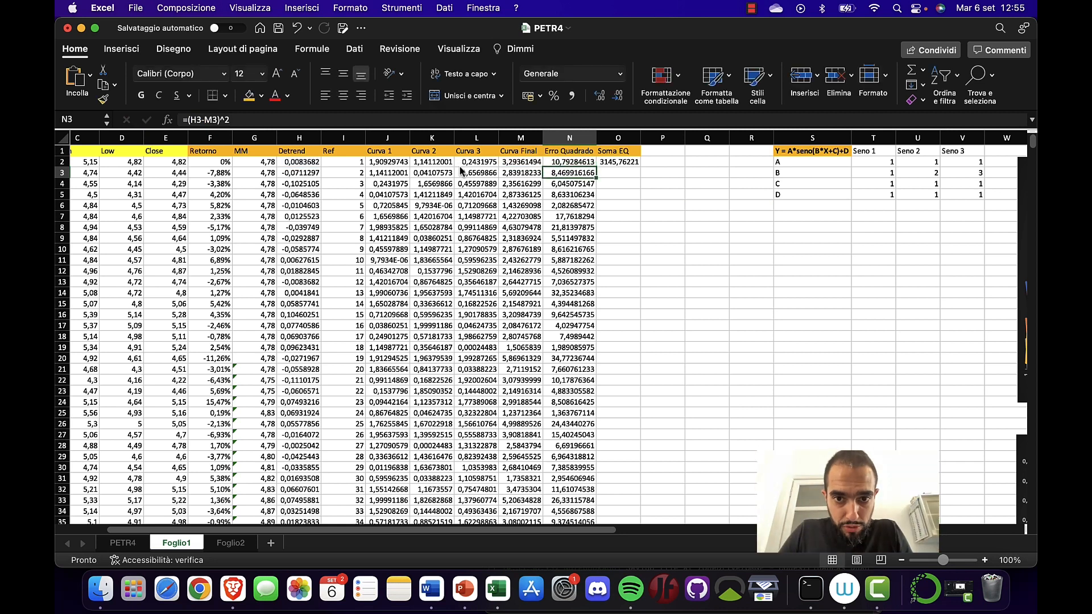
# Examine the Soma EQ header and trace the range summed by the formula in O2
pyautogui.click(629, 151)
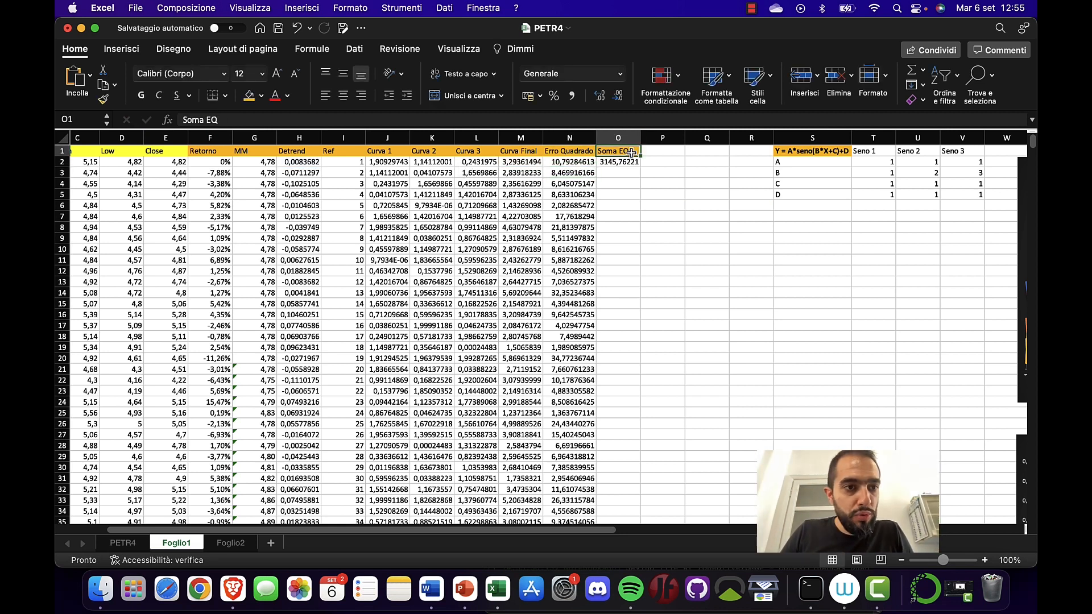
pyautogui.click(629, 162)
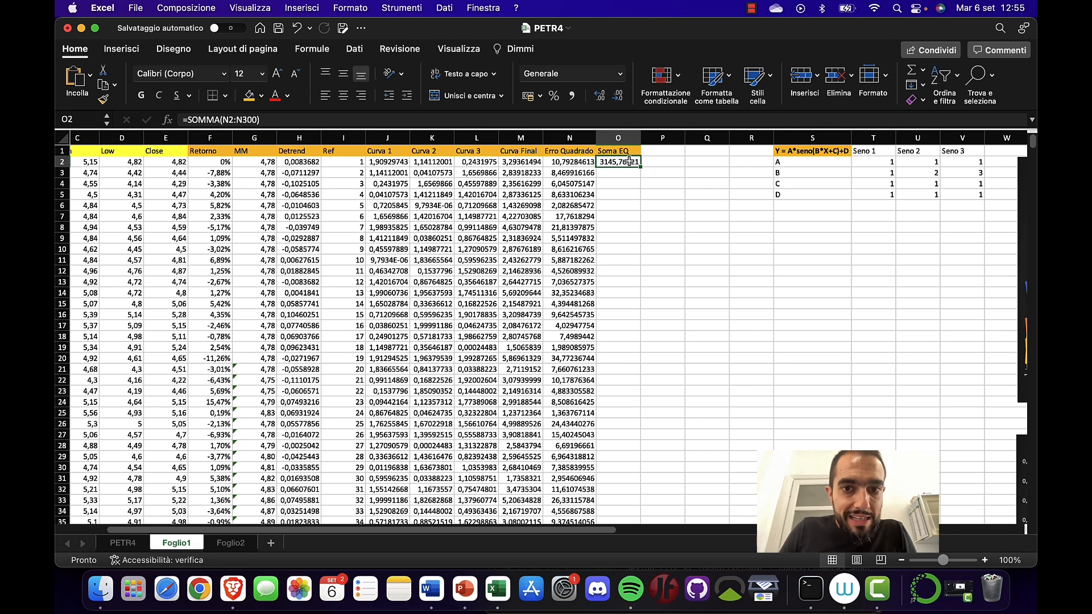
pyautogui.click(381, 120)
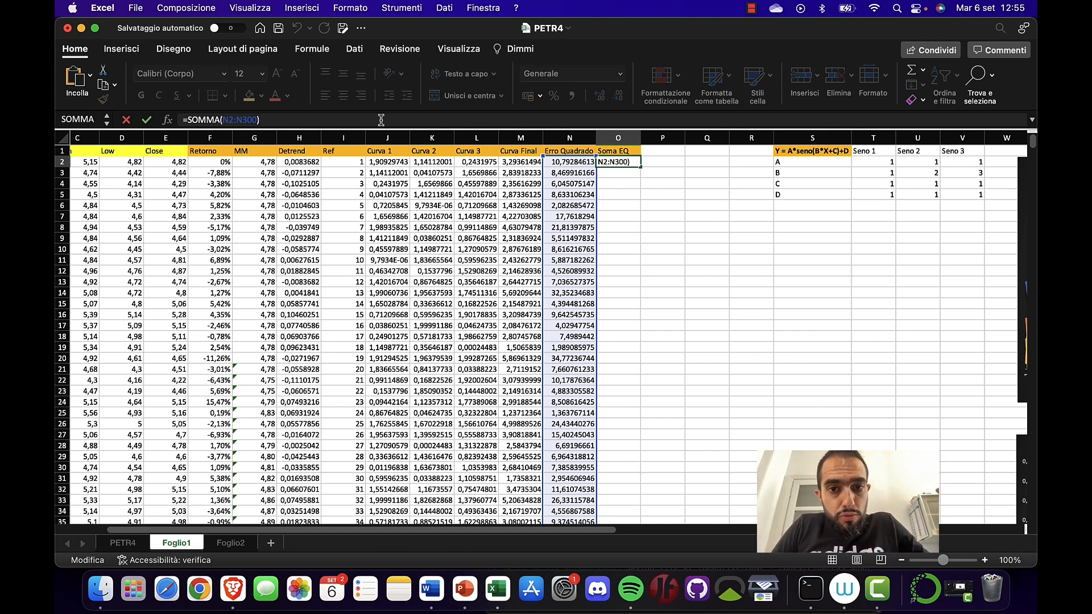
pyautogui.press('Return')
pyautogui.press('Up')
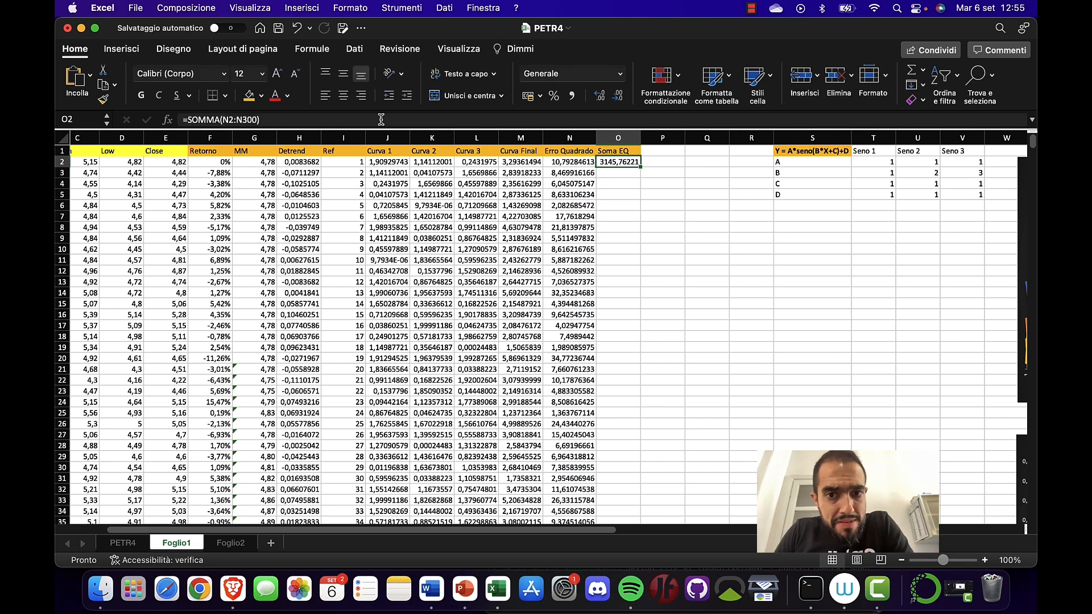
# Move from the Soma EQ cell to the sine parameter table and go through its A and B values
pyautogui.press('Right')
pyautogui.press('Right')
pyautogui.press('Right')
pyautogui.press('Right')
pyautogui.press('Right')
pyautogui.press('Right')
pyautogui.press('Right')
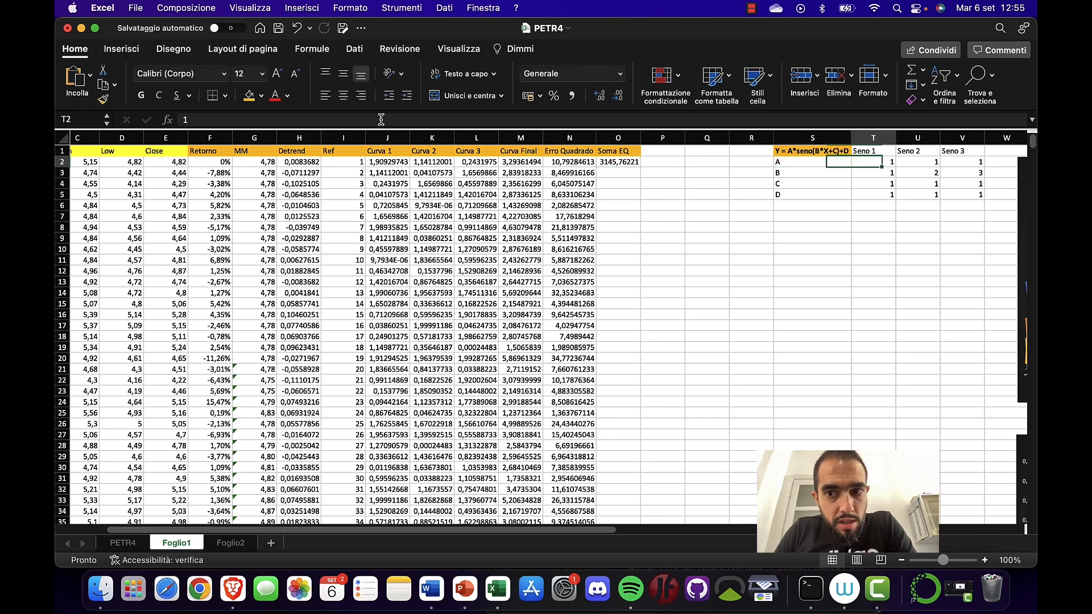
pyautogui.press('Left')
pyautogui.press('Left')
pyautogui.press('Down')
pyautogui.press('Right')
pyautogui.press('Right')
pyautogui.press('Down')
pyautogui.press('Up')
pyautogui.press('Up')
pyautogui.press('Left')
pyautogui.press('Left')
pyautogui.press('Left')
pyautogui.press('Down')
pyautogui.press('Right')
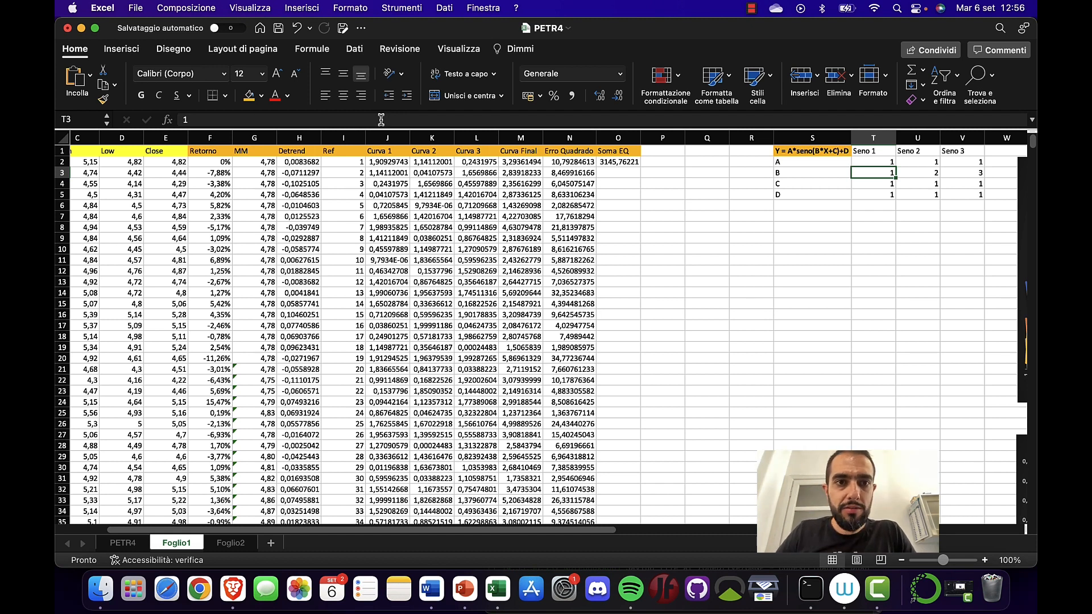
# Open Solver and set it to minimise the Soma EQ cell $O$2
pyautogui.click(356, 49)
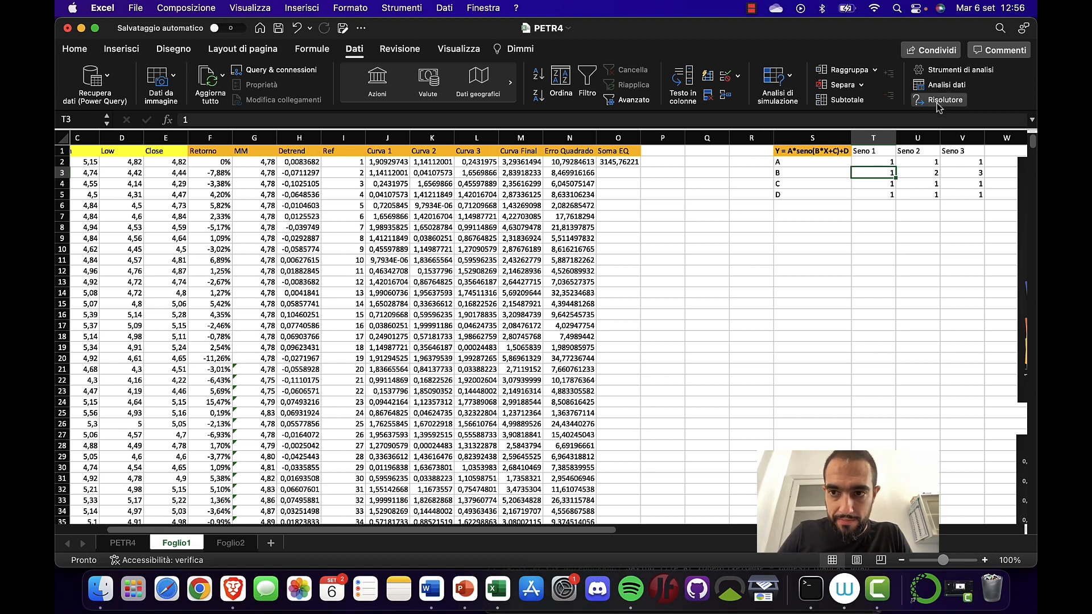
pyautogui.click(939, 103)
pyautogui.moveTo(589, 131); pyautogui.dragTo(773, 216)
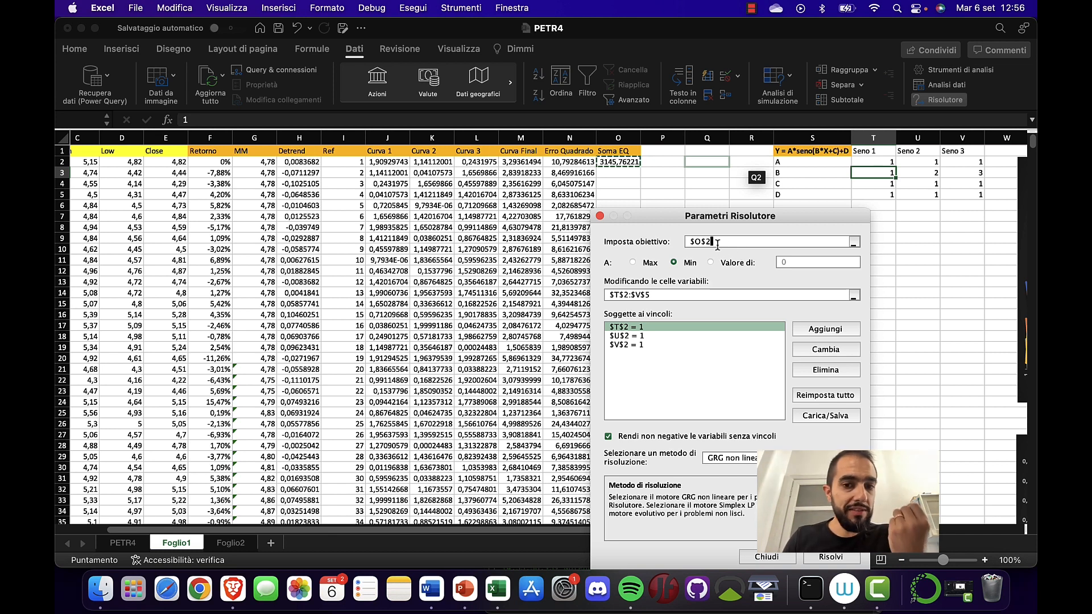
pyautogui.click(675, 263)
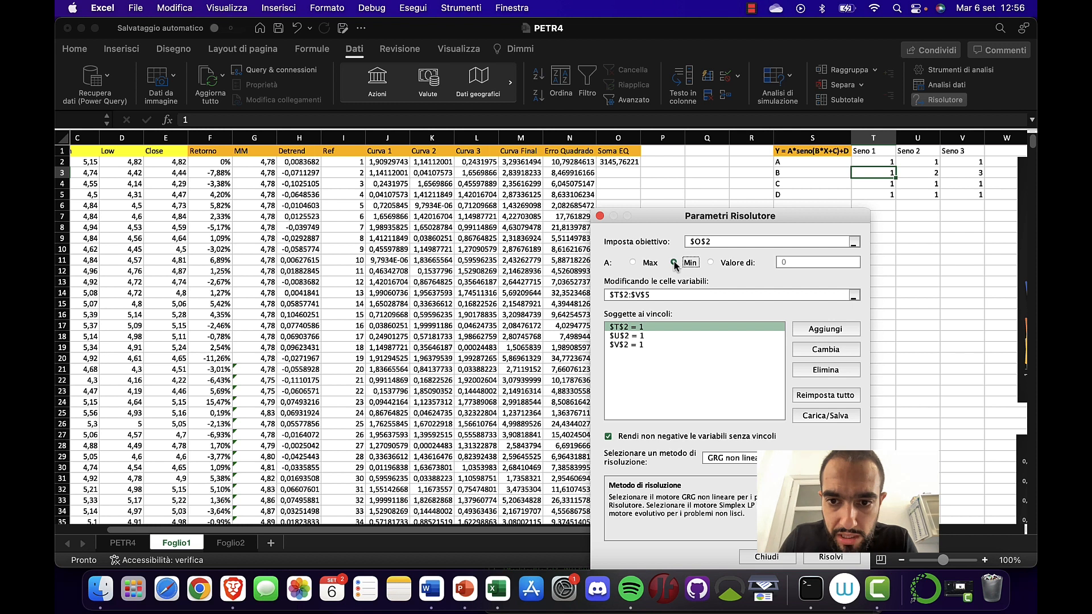
pyautogui.click(725, 241)
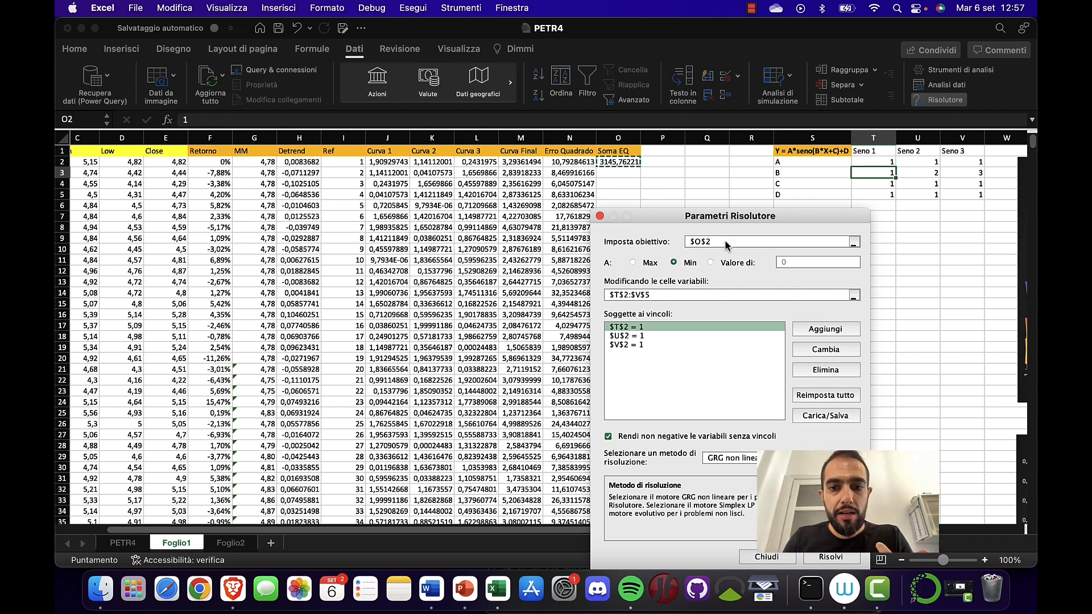
# Set the Solver's variable cells to the sine parameter range $T$2:$V$5 on Foglio1
pyautogui.click(855, 300)
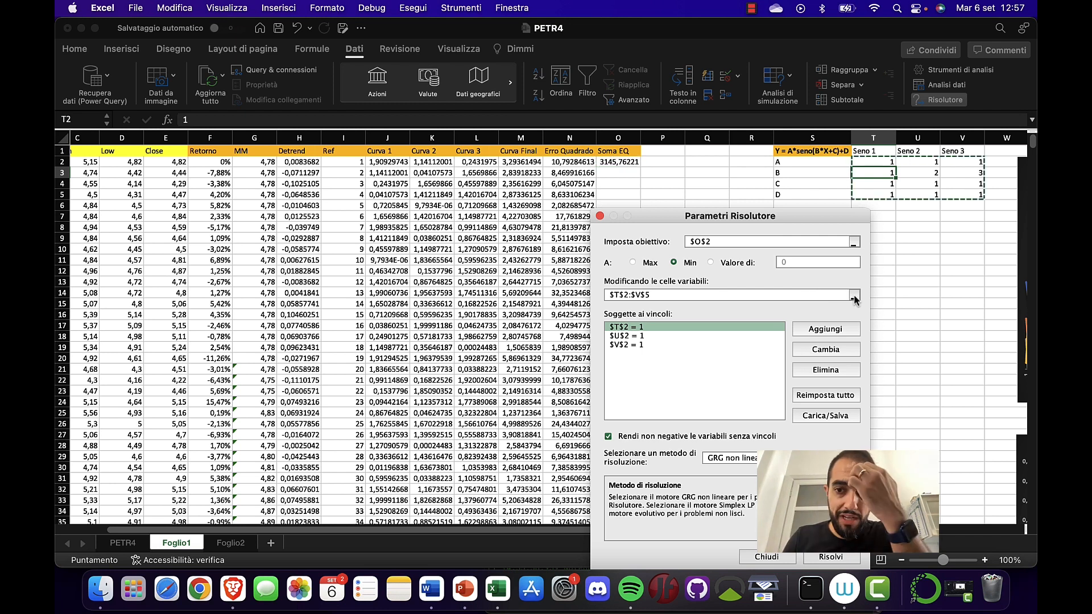
pyautogui.click(855, 300)
pyautogui.moveTo(867, 161); pyautogui.dragTo(954, 196)
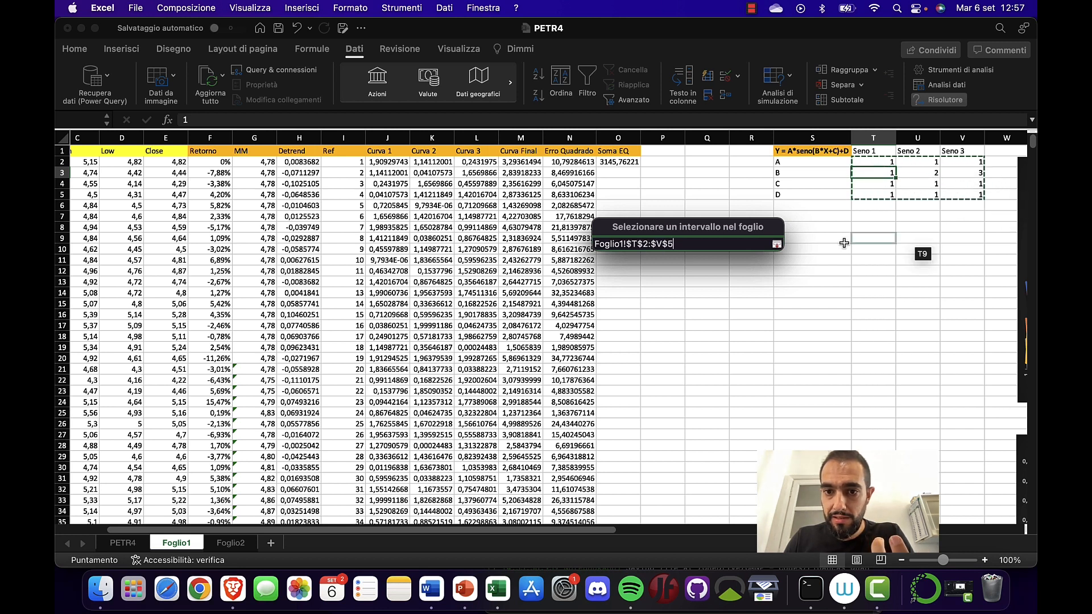
pyautogui.click(776, 243)
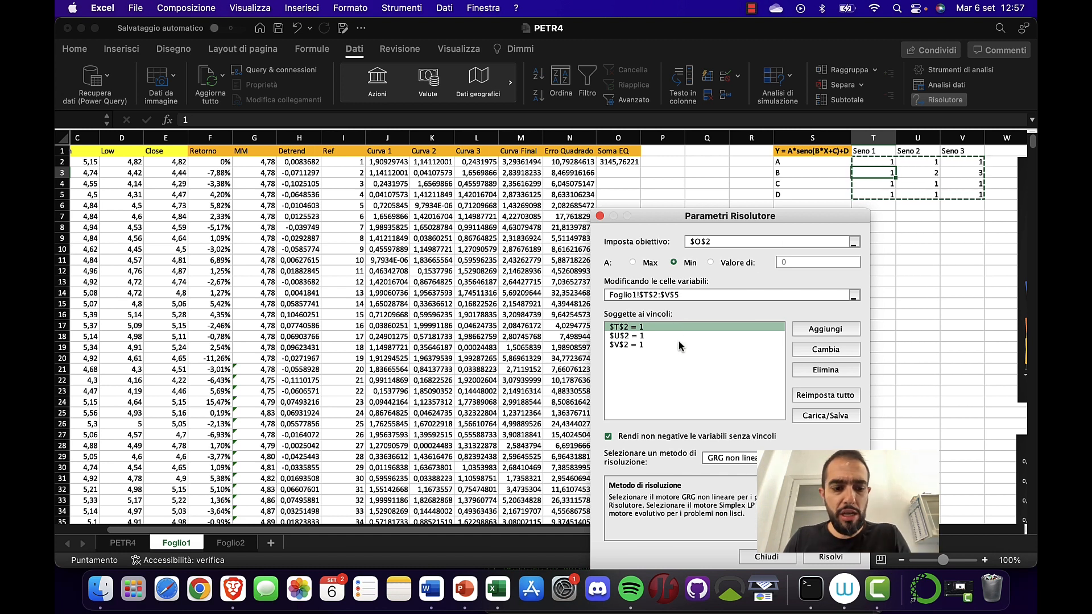
# Review the sine equation and amplitude sketch on PowerPoint slide 2, then return to the Solver parameters in Excel
pyautogui.press('super+Tab')
pyautogui.click(91, 148)
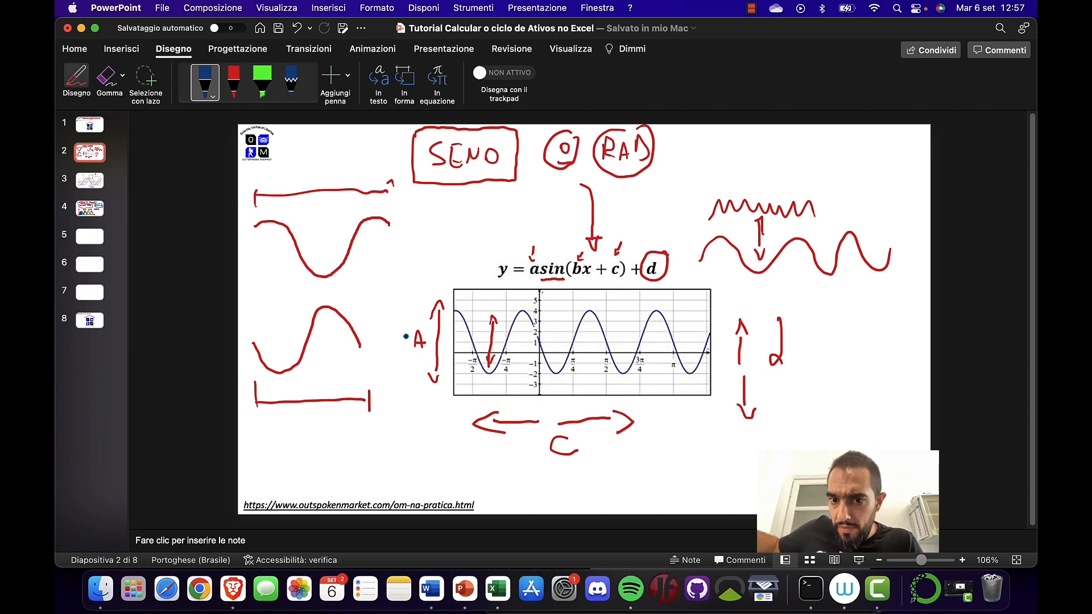
pyautogui.press('super+Tab')
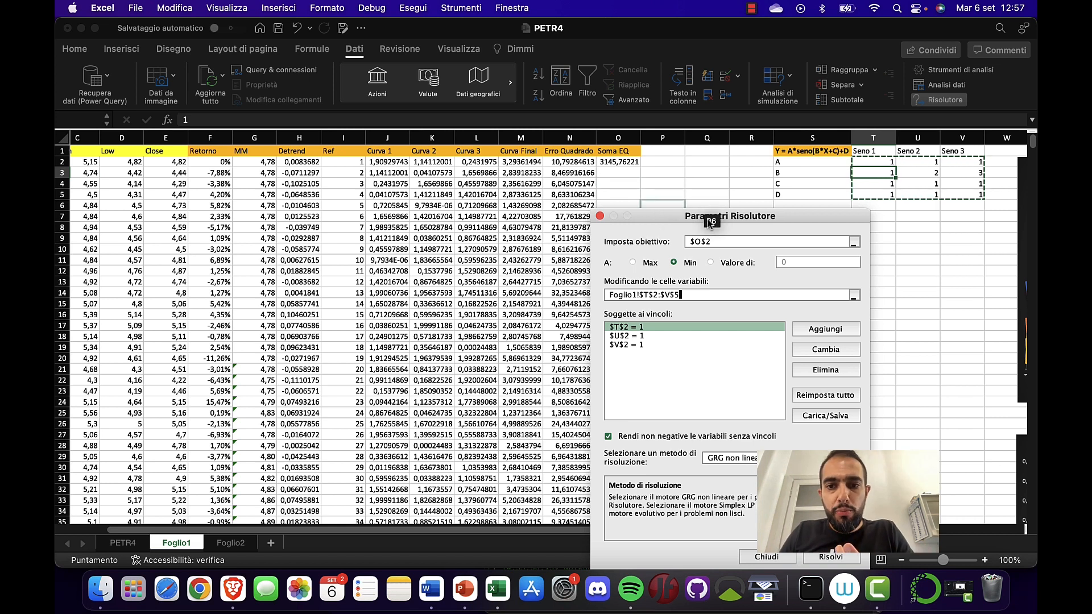
# Check Solver's variable cells $T$2:$V$5 and the constraints on the A values, keeping GRG non lineare as the solving method
pyautogui.moveTo(873, 162); pyautogui.dragTo(965, 203)
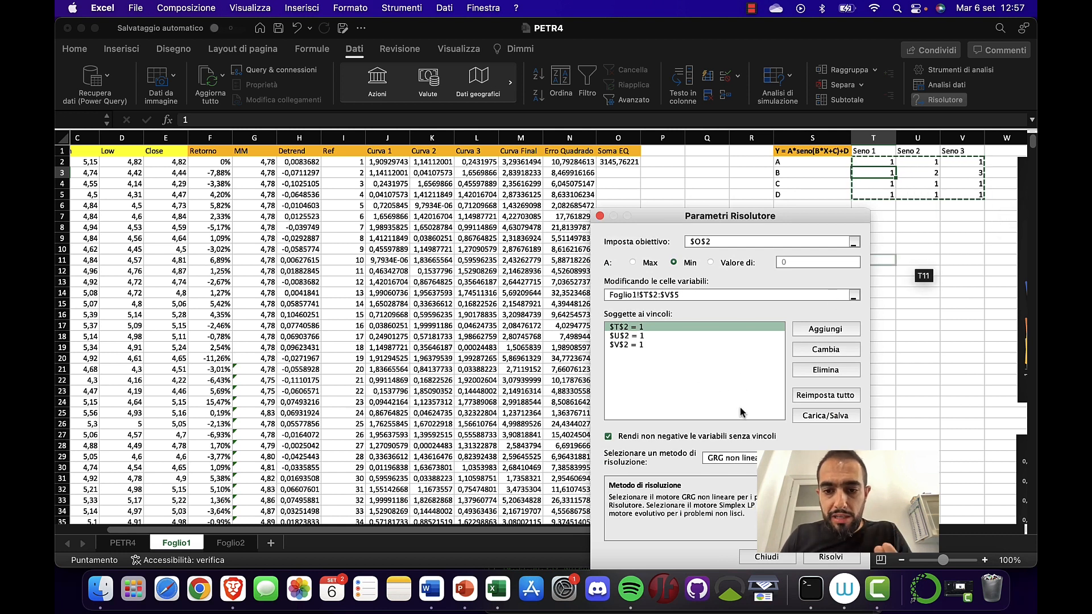
pyautogui.click(643, 344)
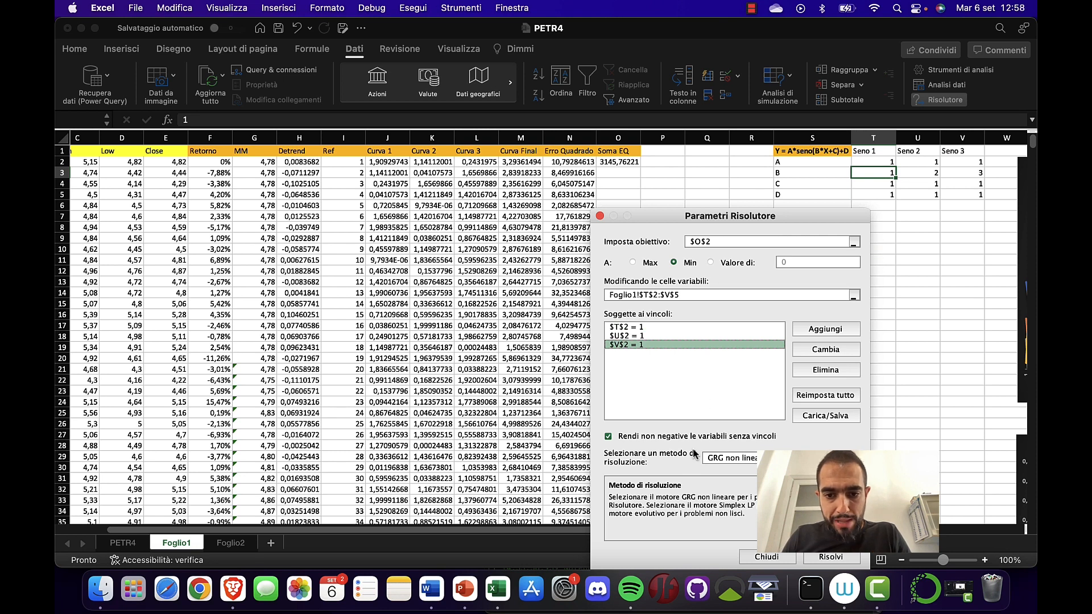
pyautogui.moveTo(742, 216); pyautogui.dragTo(603, 158)
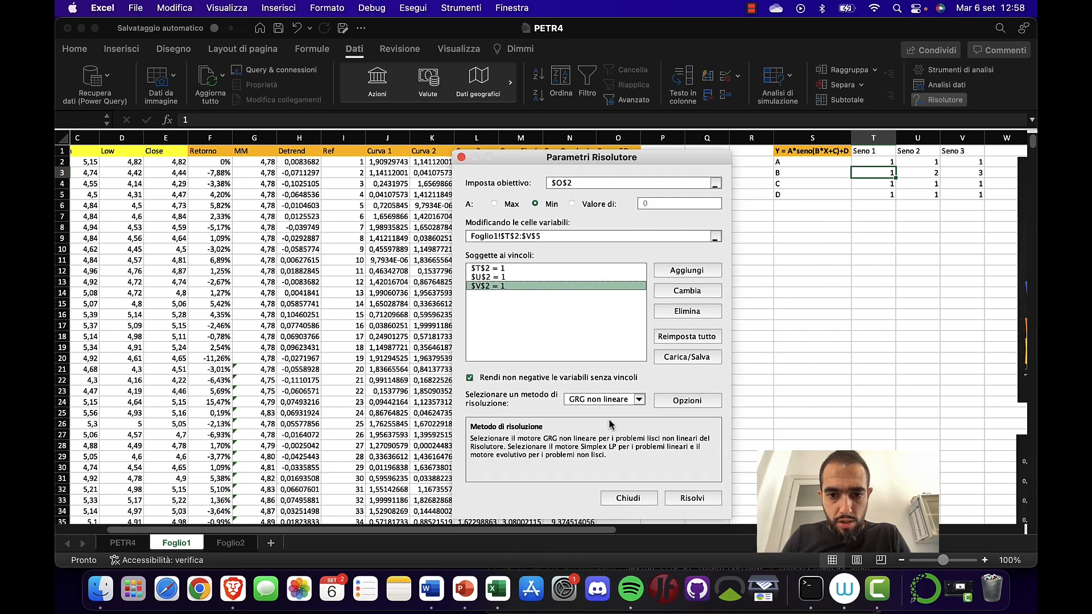
pyautogui.click(621, 403)
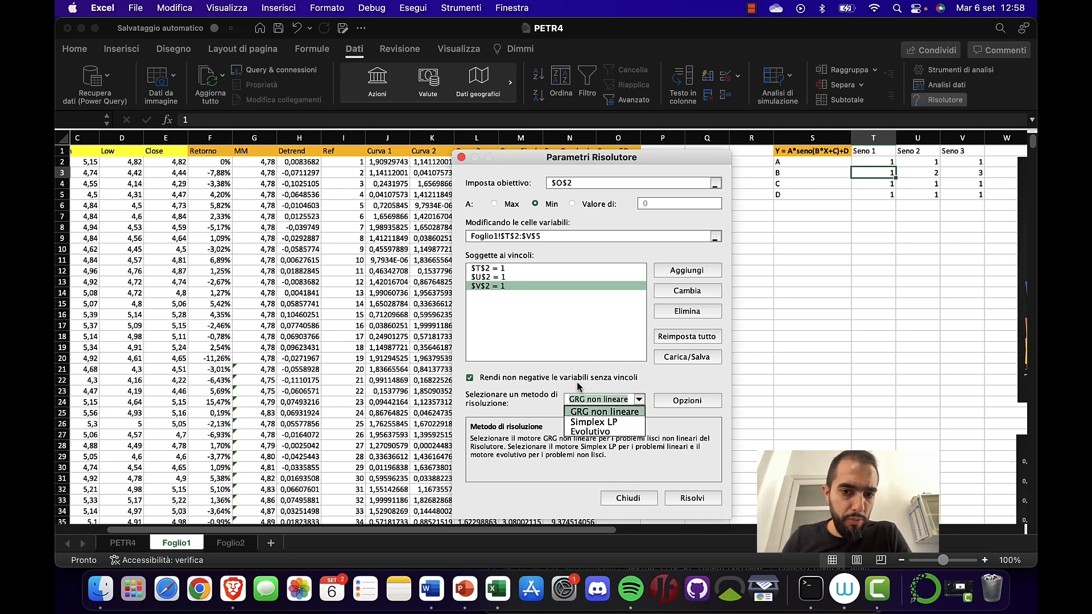
pyautogui.click(527, 409)
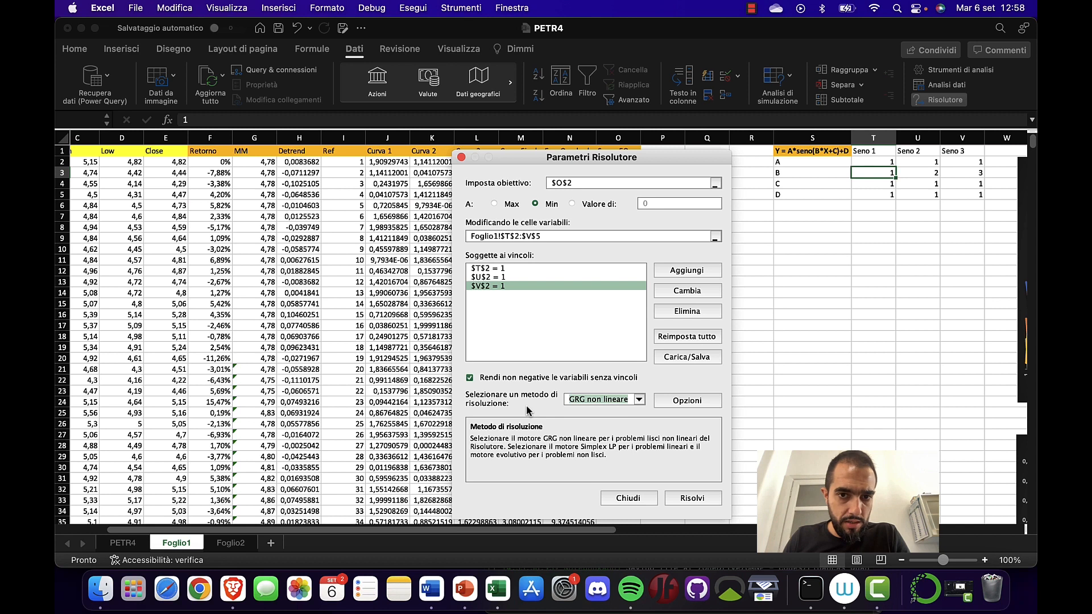
# Run Solver with the current parameters and keep its solution in the sine parameter table
pyautogui.moveTo(617, 158); pyautogui.dragTo(735, 223)
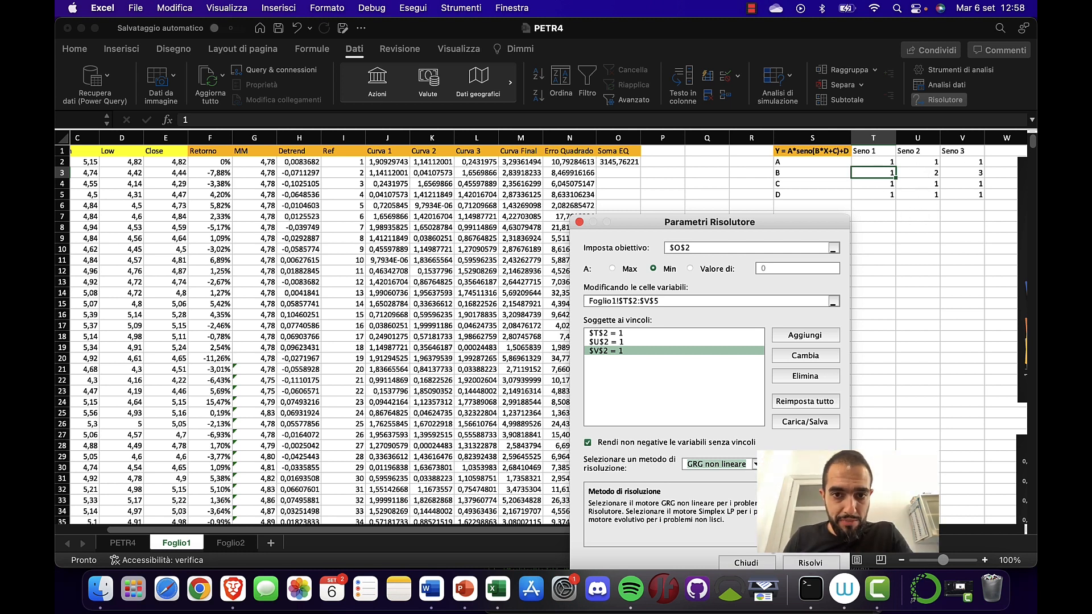
pyautogui.click(813, 564)
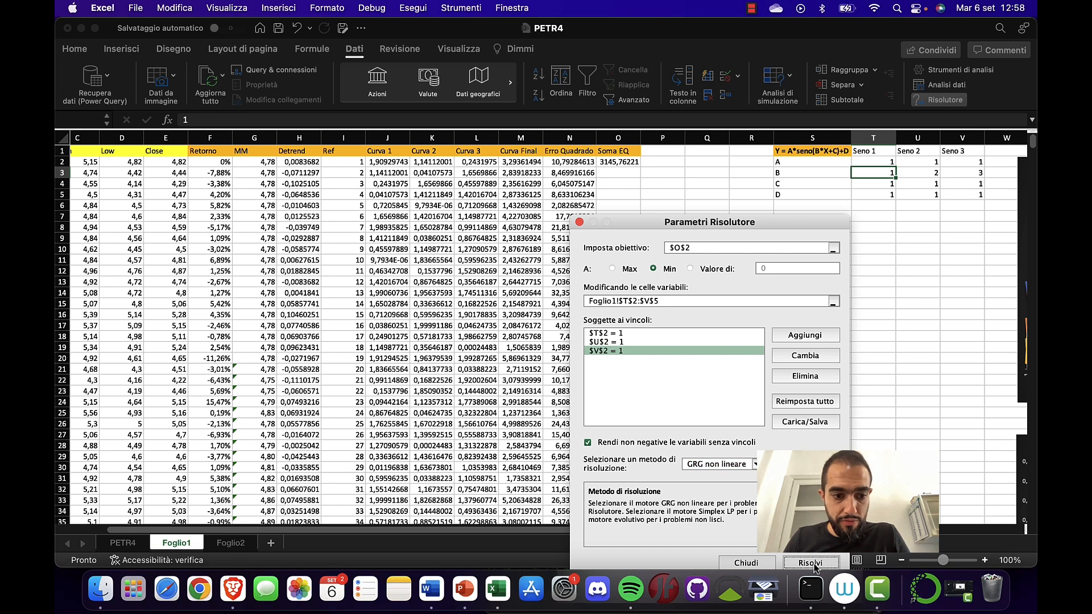
pyautogui.click(814, 565)
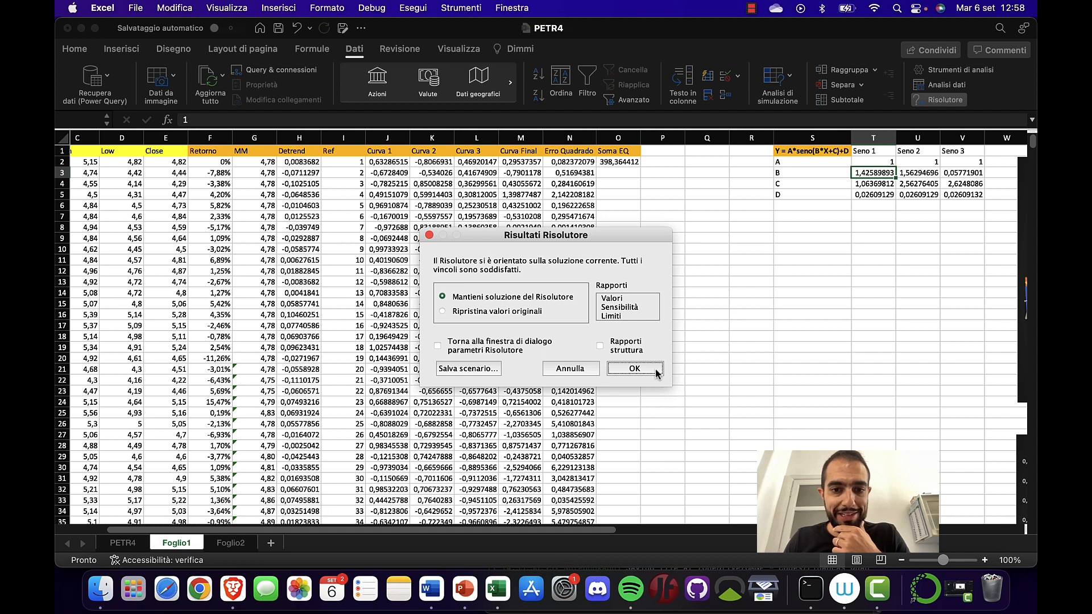
pyautogui.click(654, 368)
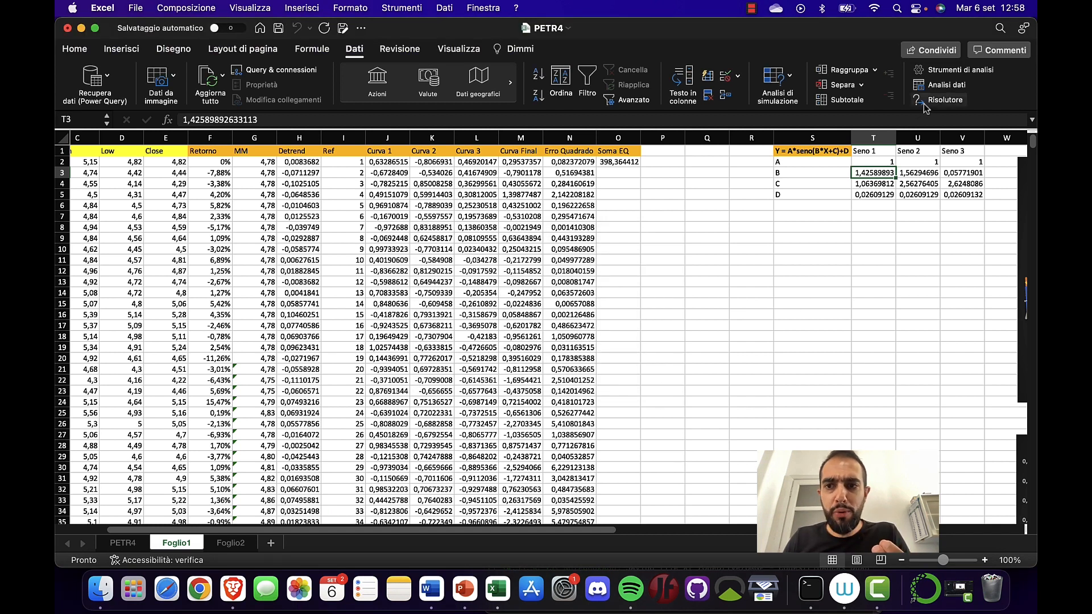
# Rerun Solver twice with the same objective and constraints, keeping the solution each time
pyautogui.click(942, 102)
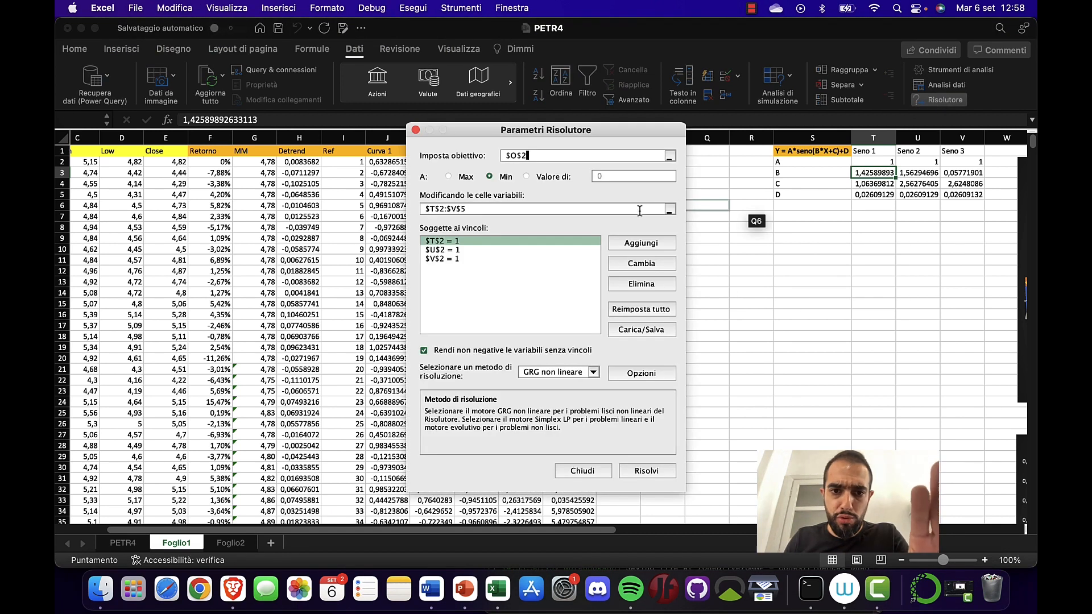
pyautogui.click(644, 471)
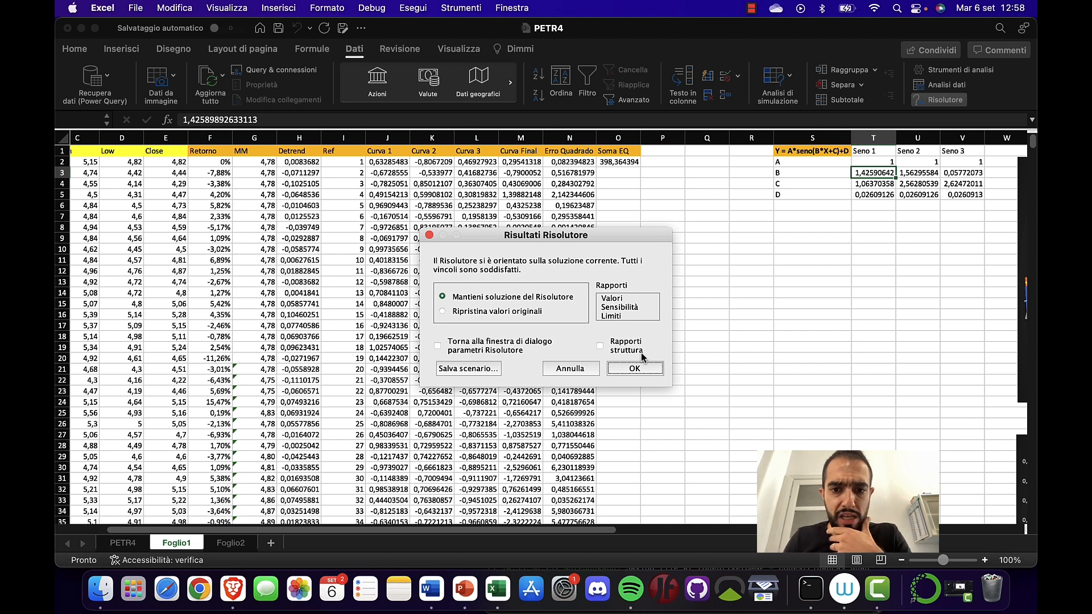
pyautogui.click(634, 369)
pyautogui.click(945, 100)
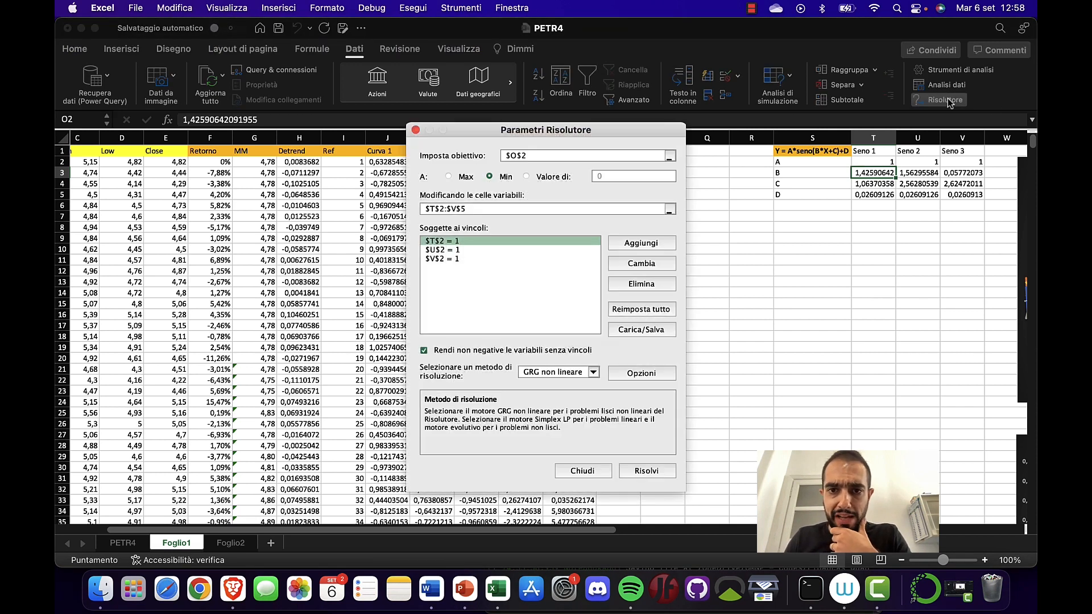
pyautogui.click(656, 467)
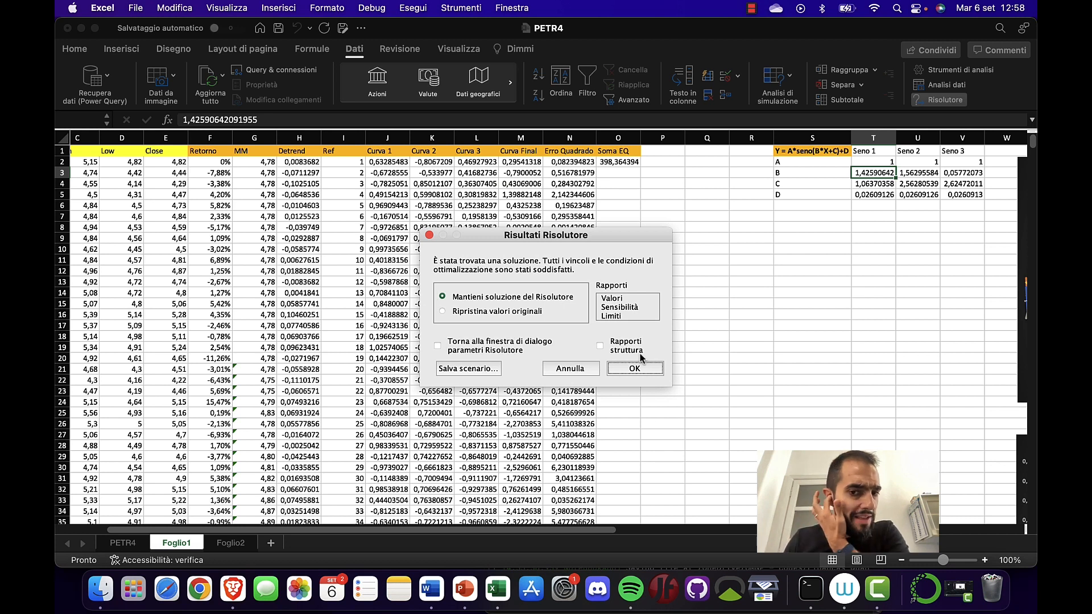
pyautogui.click(635, 369)
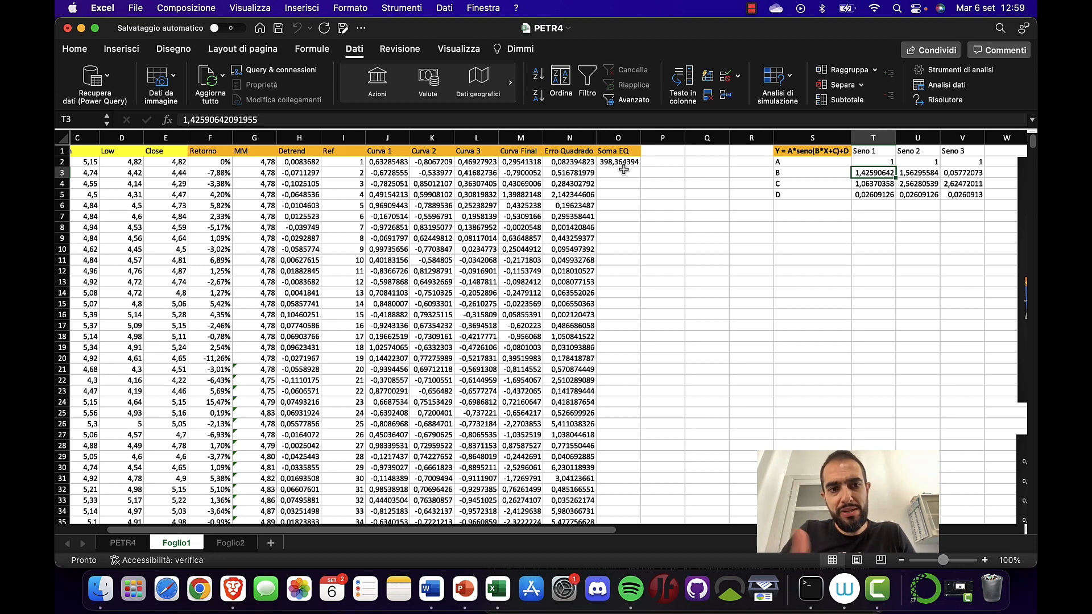
# Examine the Curvas individuais chart and compare its Curva Final series with the curve columns in the sheet
pyautogui.hscroll(5, 512, 181)
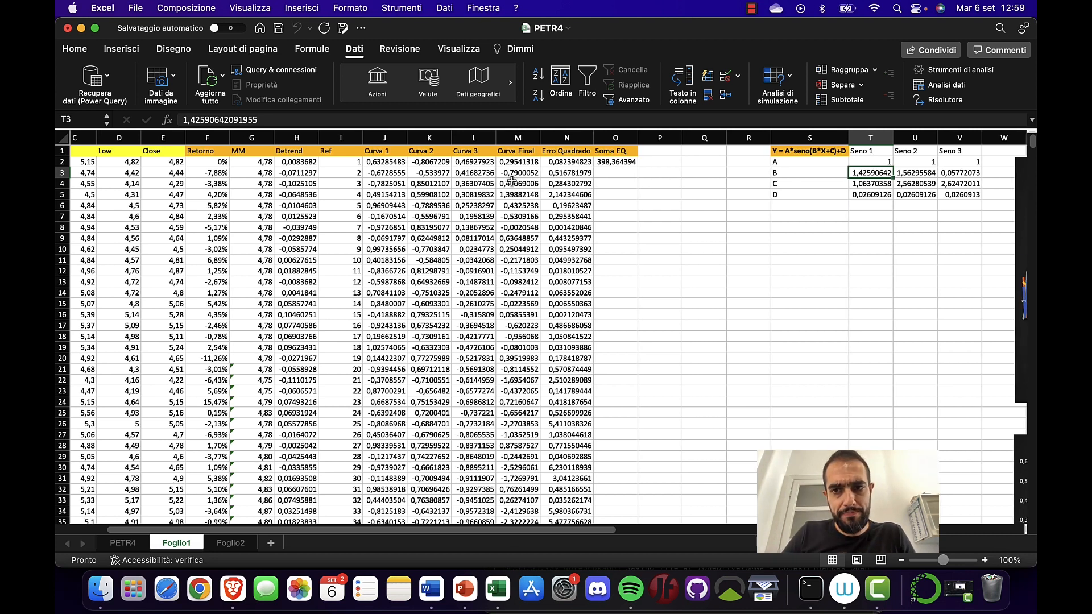
pyautogui.hscroll(6, 512, 181)
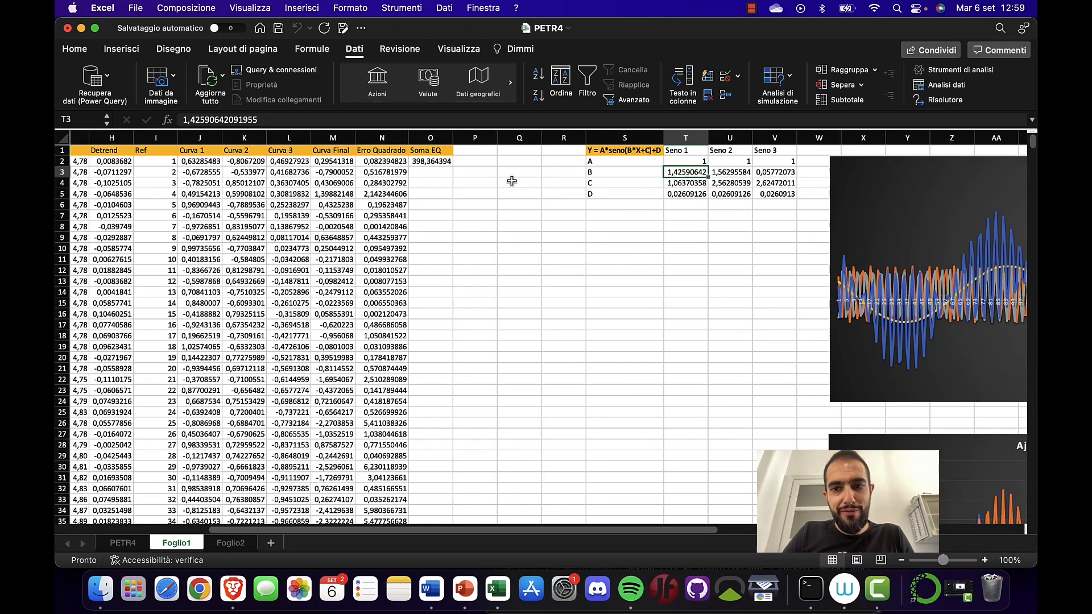
pyautogui.hscroll(5, 512, 180)
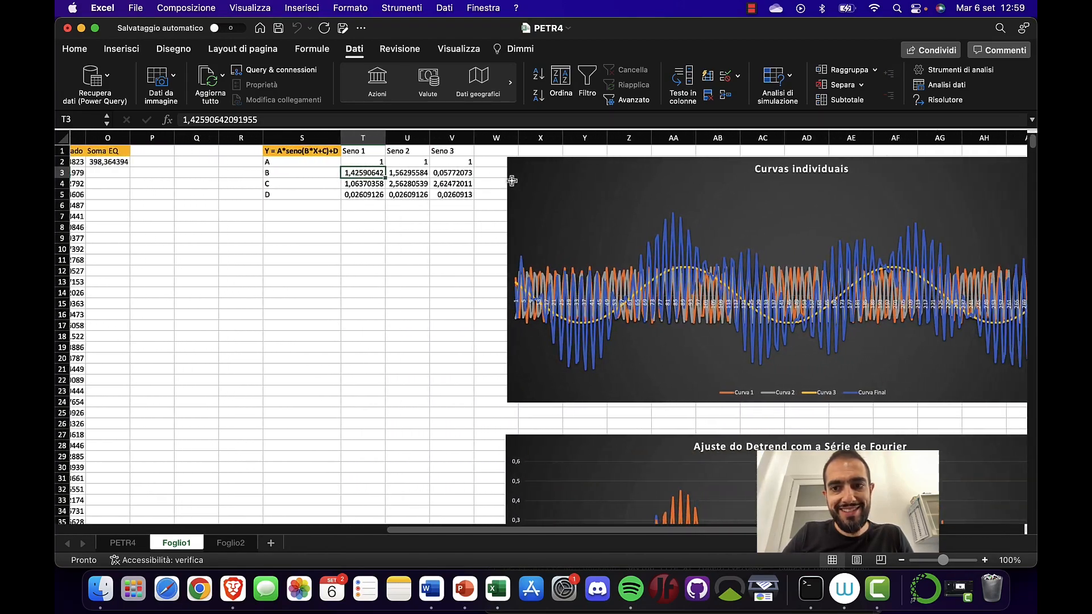
pyautogui.hscroll(-1, 512, 181)
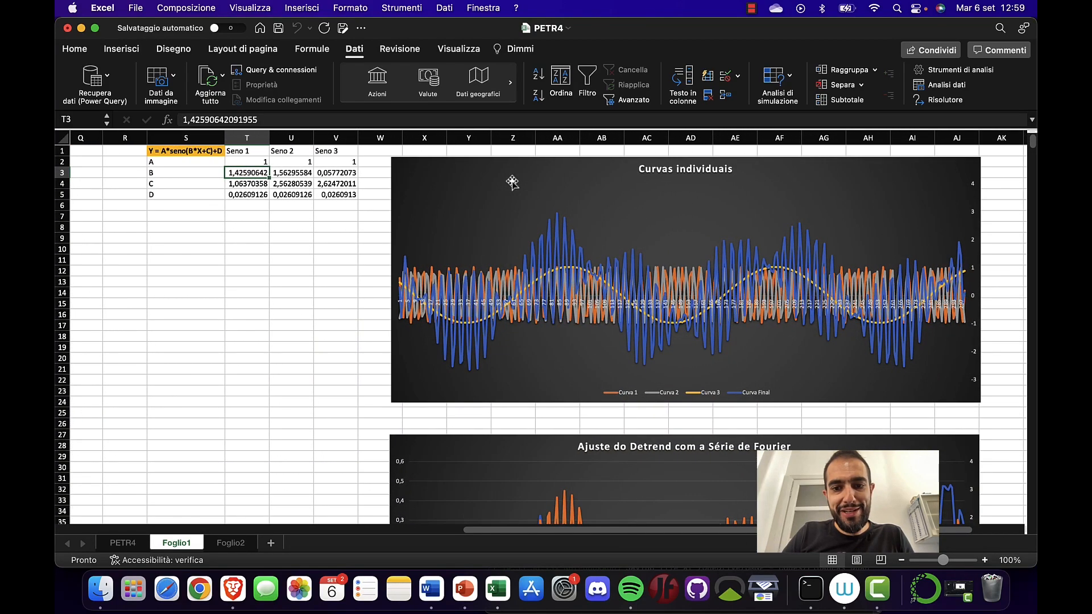
pyautogui.hscroll(2, 511, 181)
pyautogui.hscroll(1, 511, 181)
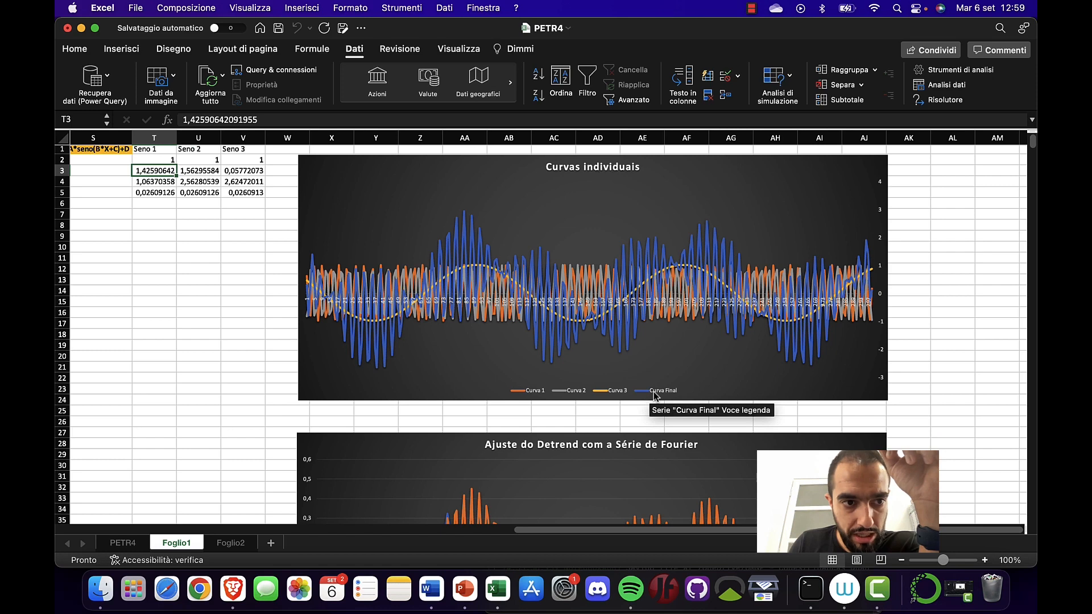
pyautogui.hscroll(-10, 654, 396)
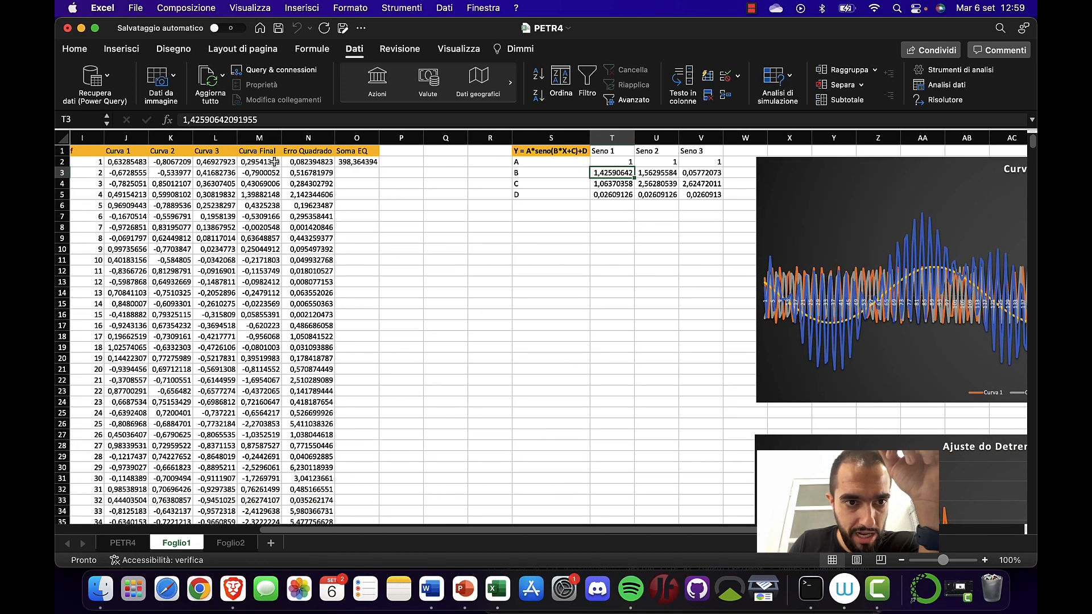
pyautogui.hscroll(10, 353, 202)
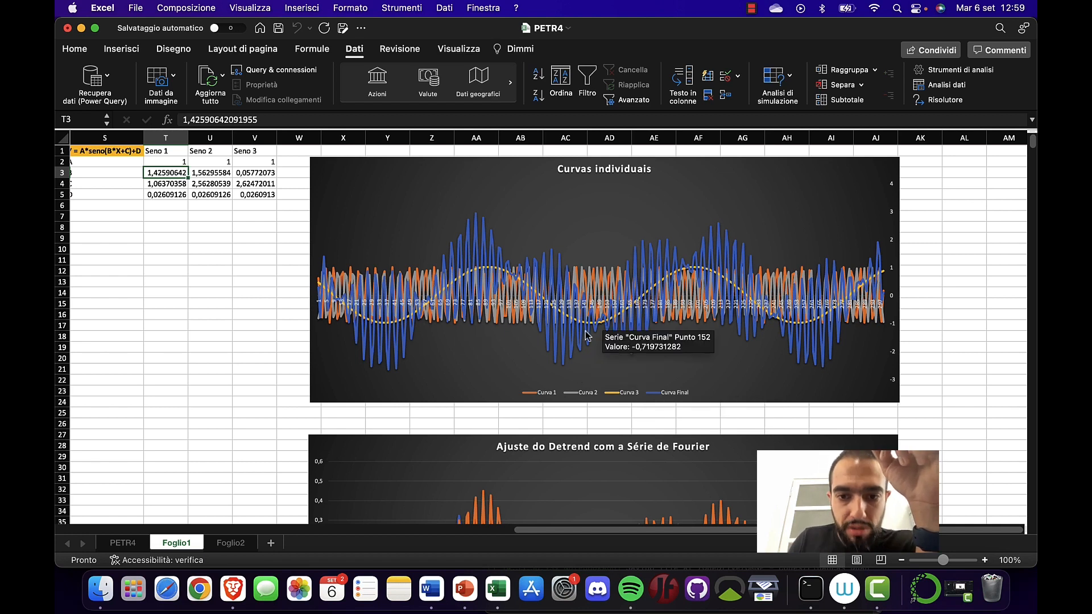
# Delete the Curva Final, Curva 2 and Curva 3 series from the Curvas individuais chart, leaving only Curva 1
pyautogui.click(574, 350)
pyautogui.press('BackSpace')
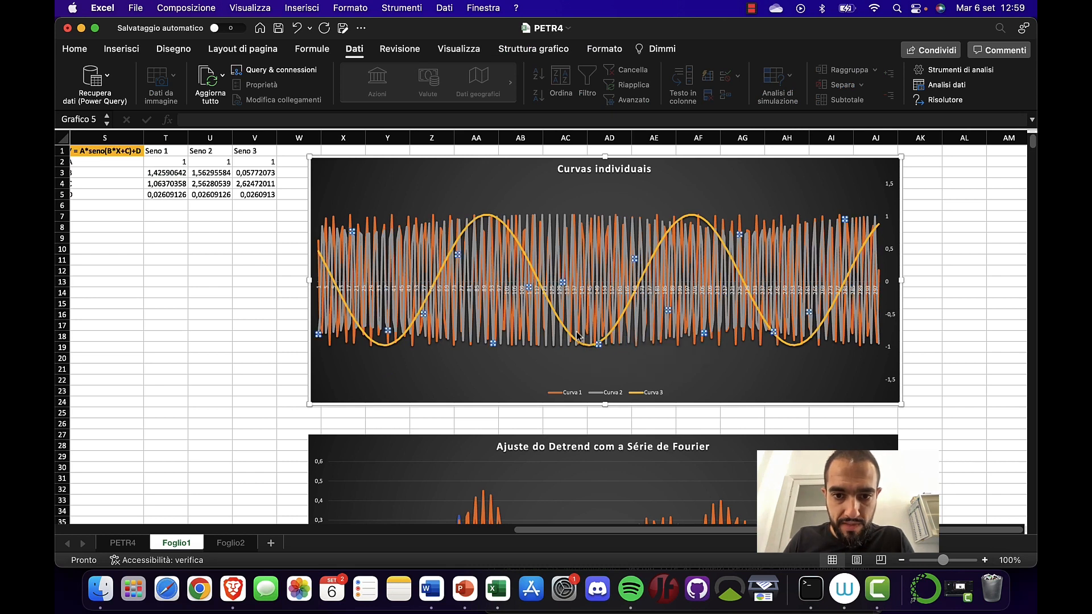
pyautogui.click(579, 335)
pyautogui.press('BackSpace')
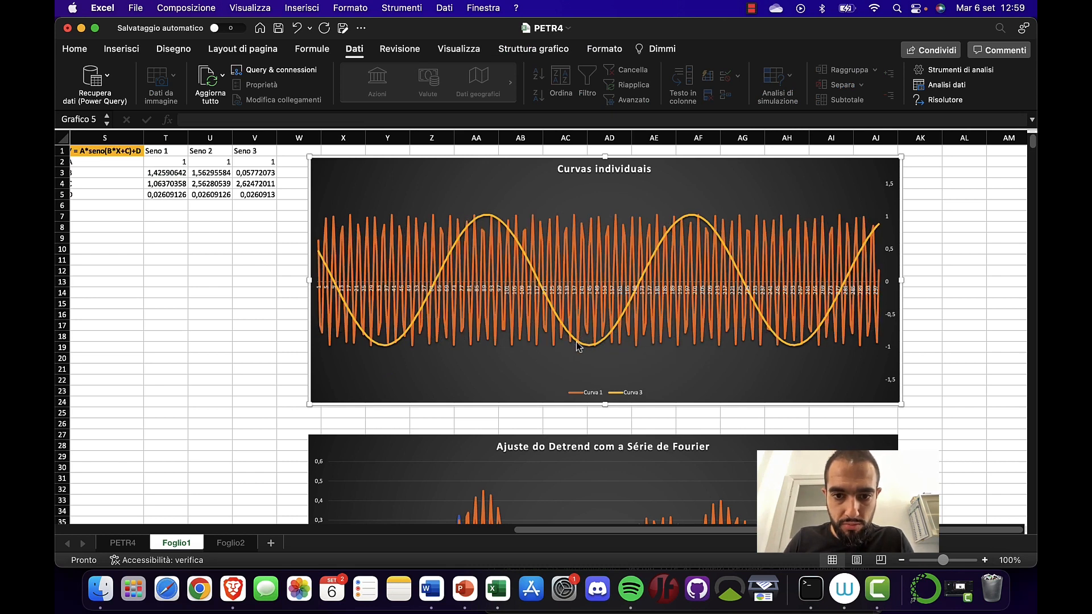
pyautogui.click(578, 345)
pyautogui.press('BackSpace')
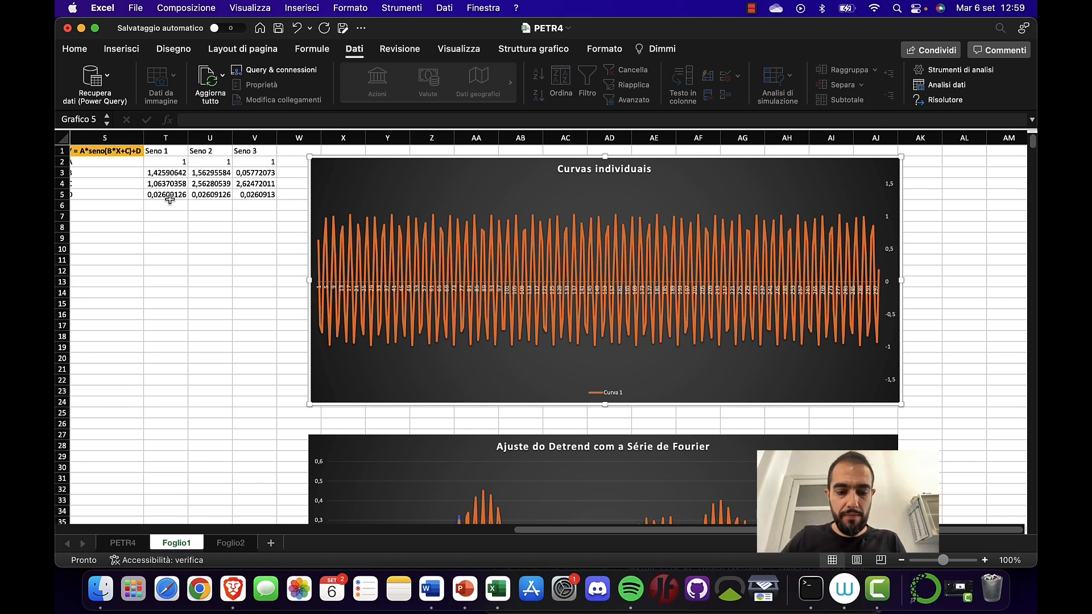
# Undo the three series deletions in the Curvas individuais chart
pyautogui.press('super+z')
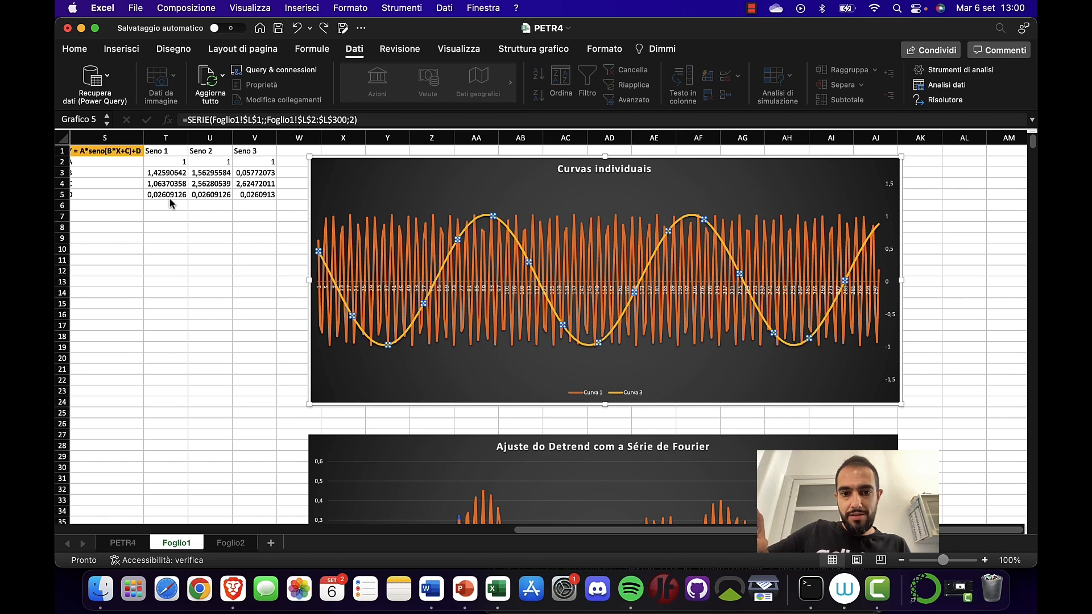
pyautogui.press('super+z')
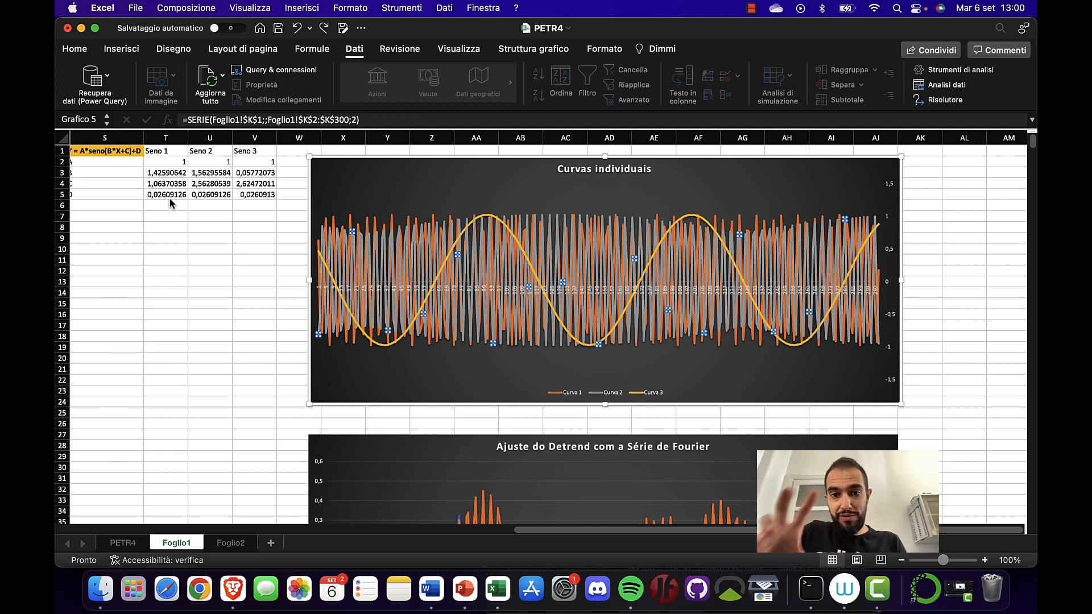
pyautogui.press('super+z')
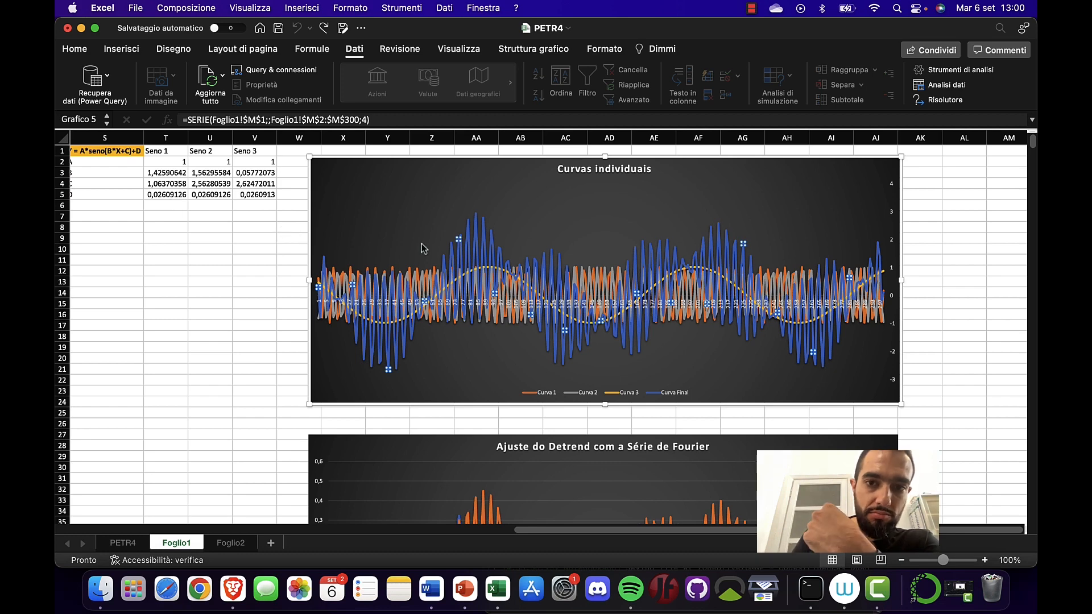
# Examine how Curva Final follows Detrend in the Ajuste do Detrend com a Série de Fourier chart, then return to the individual curves
pyautogui.scroll(-5, 449, 274)
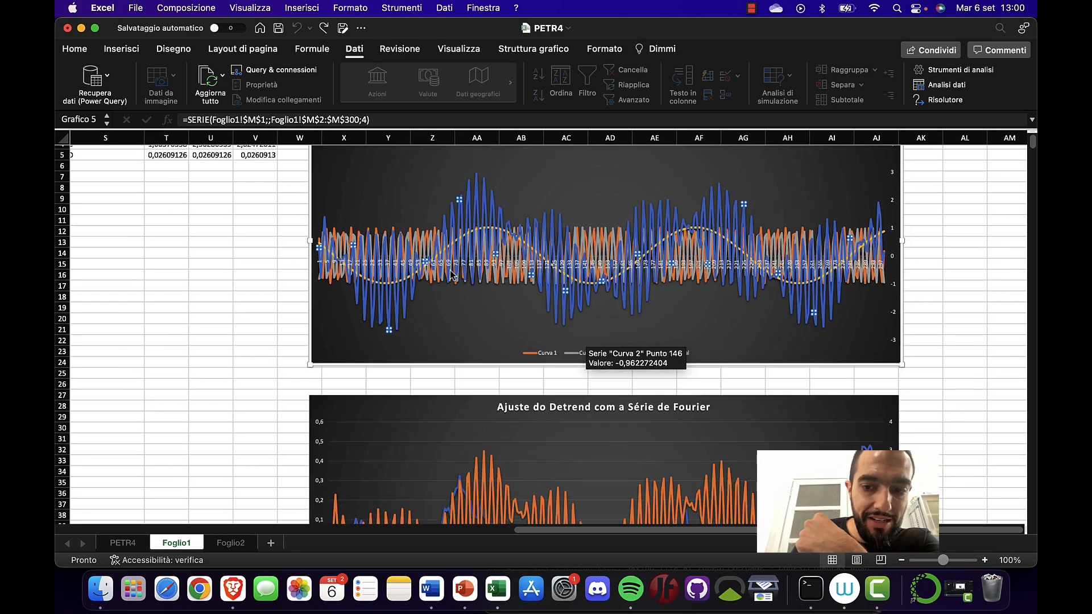
pyautogui.scroll(-7, 449, 273)
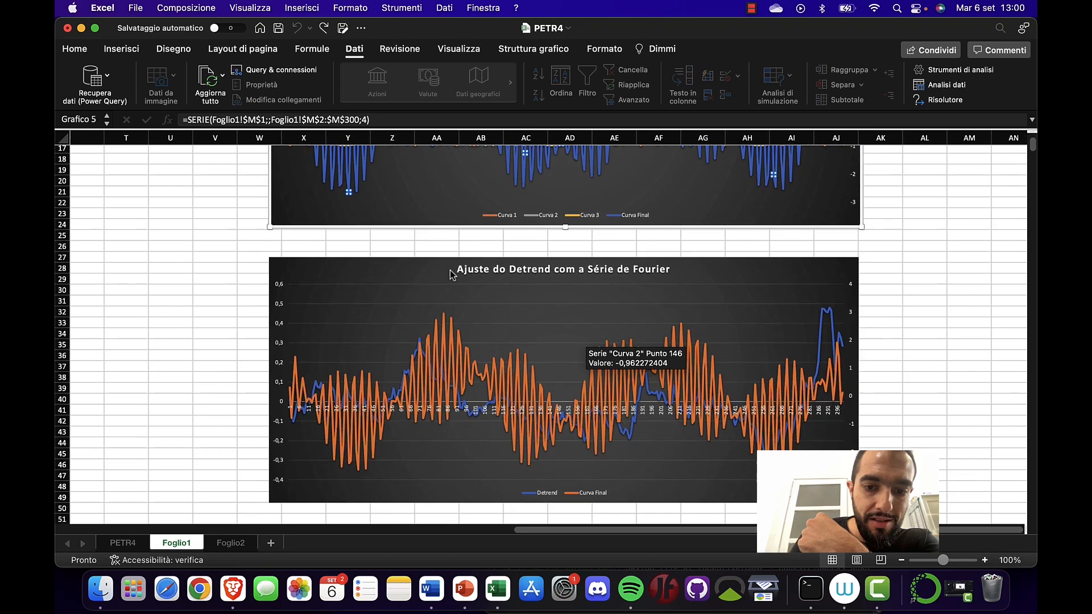
pyautogui.hscroll(4, 449, 271)
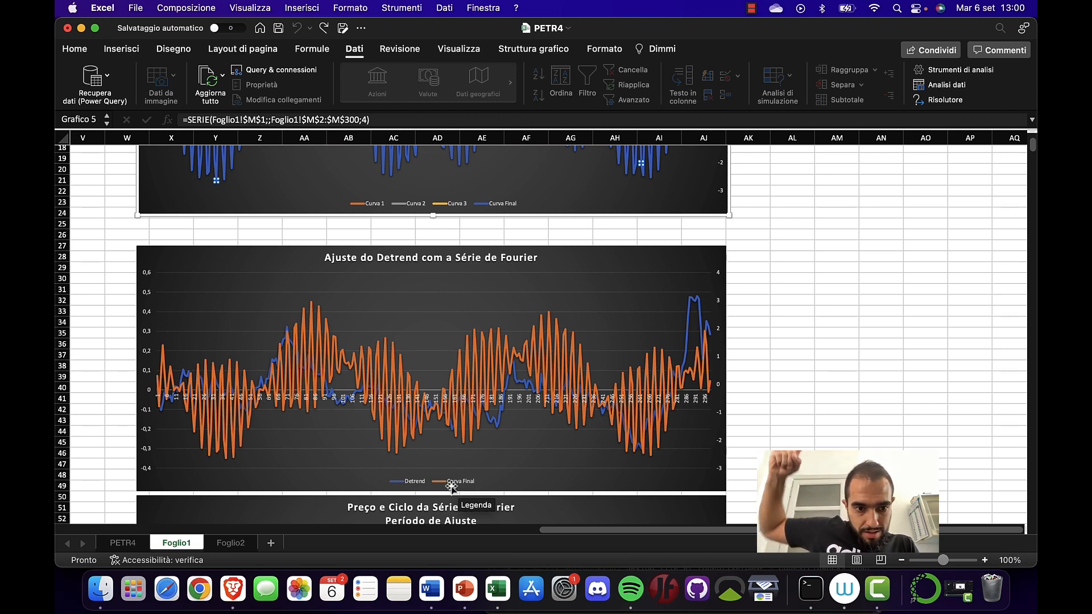
pyautogui.scroll(2, 349, 436)
pyautogui.hscroll(-2, 349, 436)
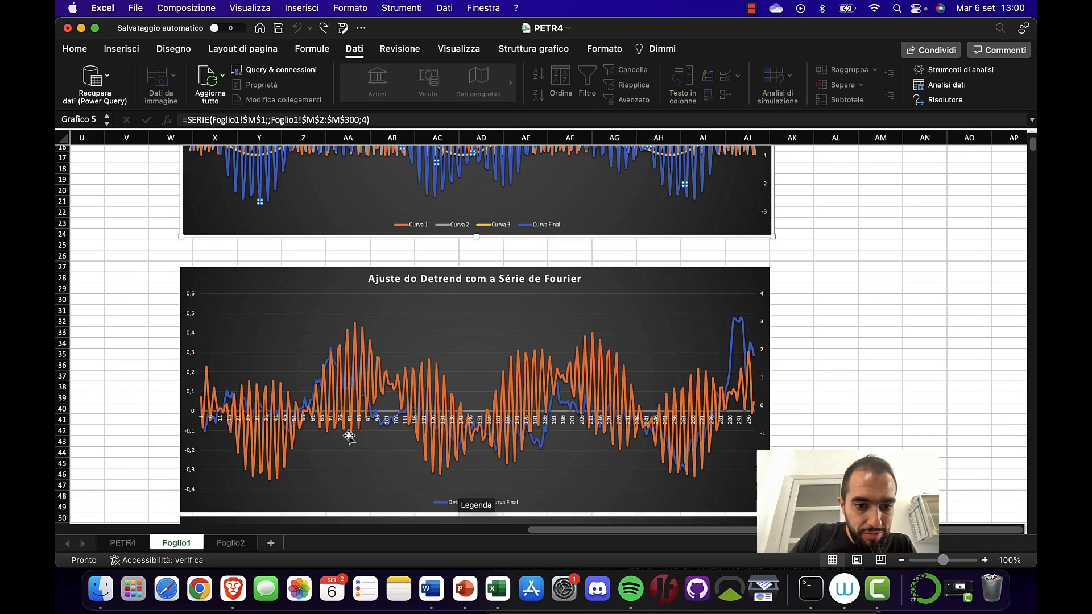
pyautogui.scroll(-3, 349, 437)
pyautogui.hscroll(1, 348, 436)
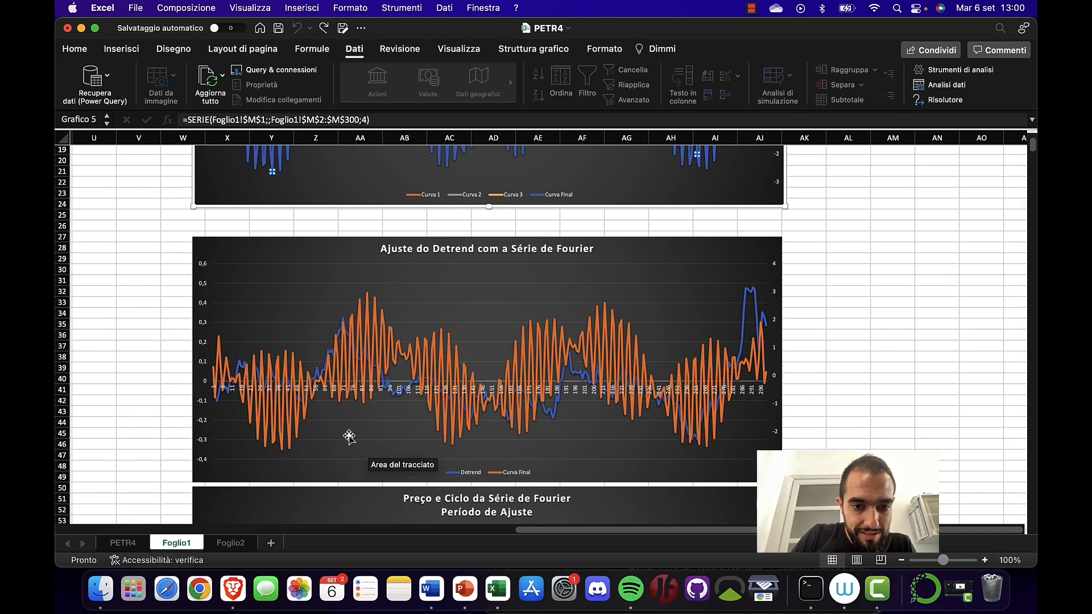
pyautogui.moveTo(237, 382)
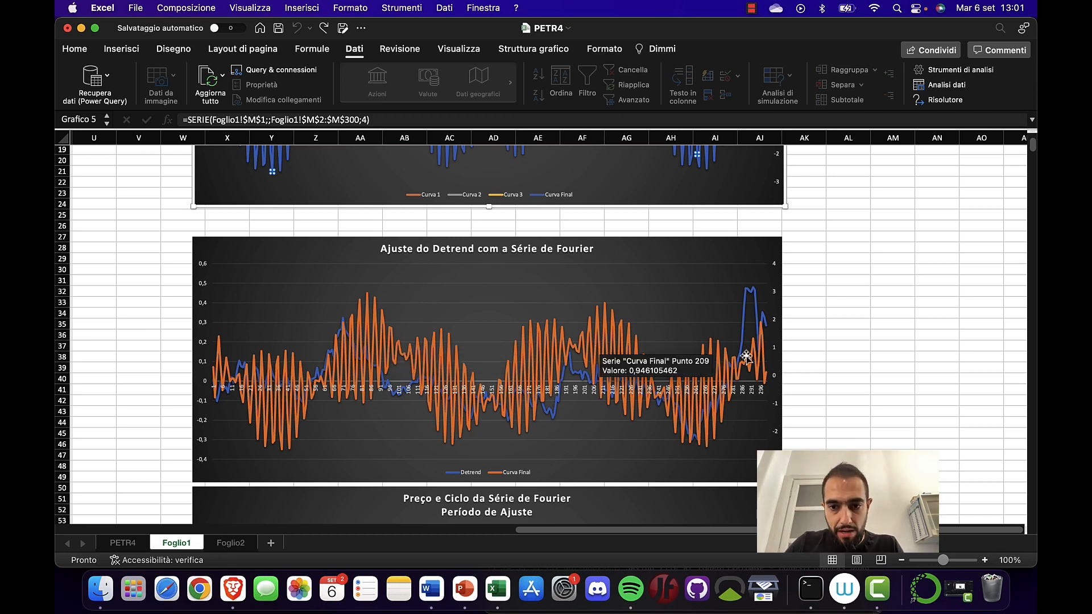
pyautogui.moveTo(281, 381)
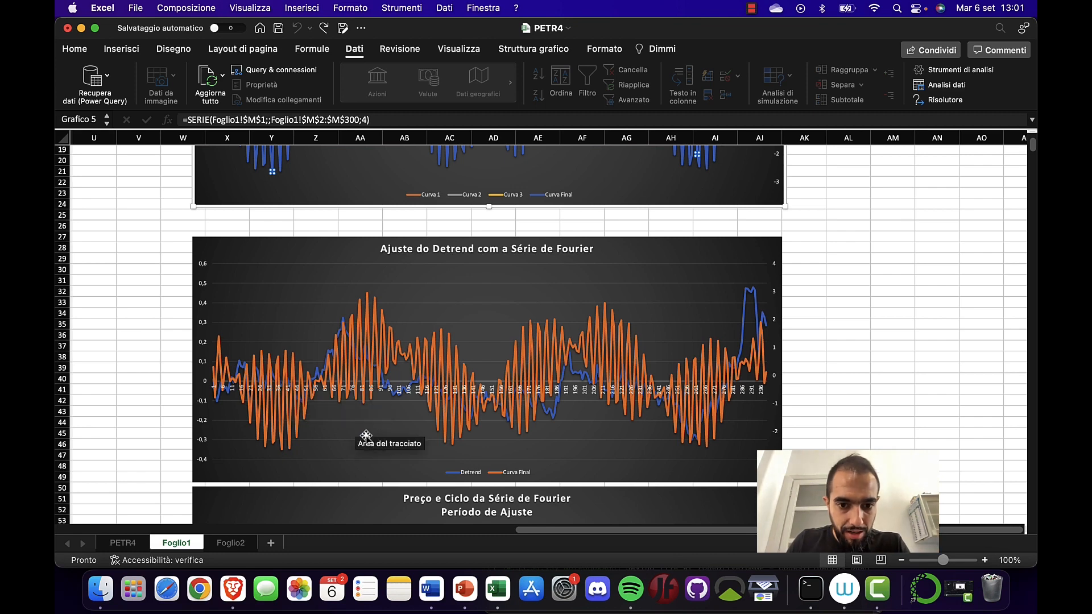
pyautogui.scroll(5, 366, 435)
pyautogui.hscroll(-3, 365, 436)
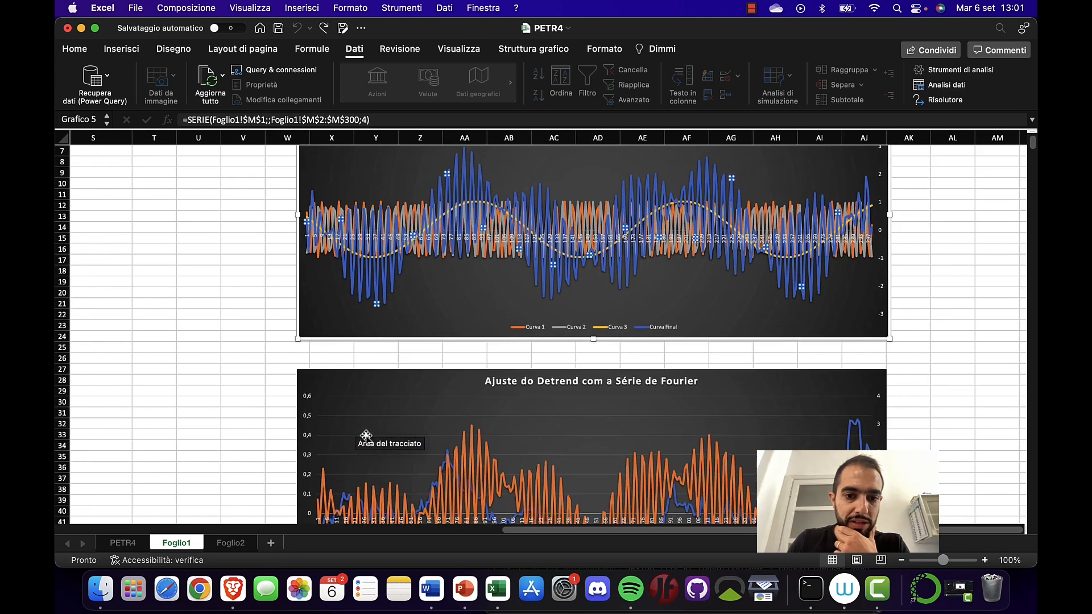
# Try plotting the Curva 3 values in L2:L300 as the Curva Final series of the Ajuste do Detrend chart, and undo the change
pyautogui.click(500, 430)
pyautogui.scroll(3, 191, 356)
pyautogui.hscroll(-2, 192, 355)
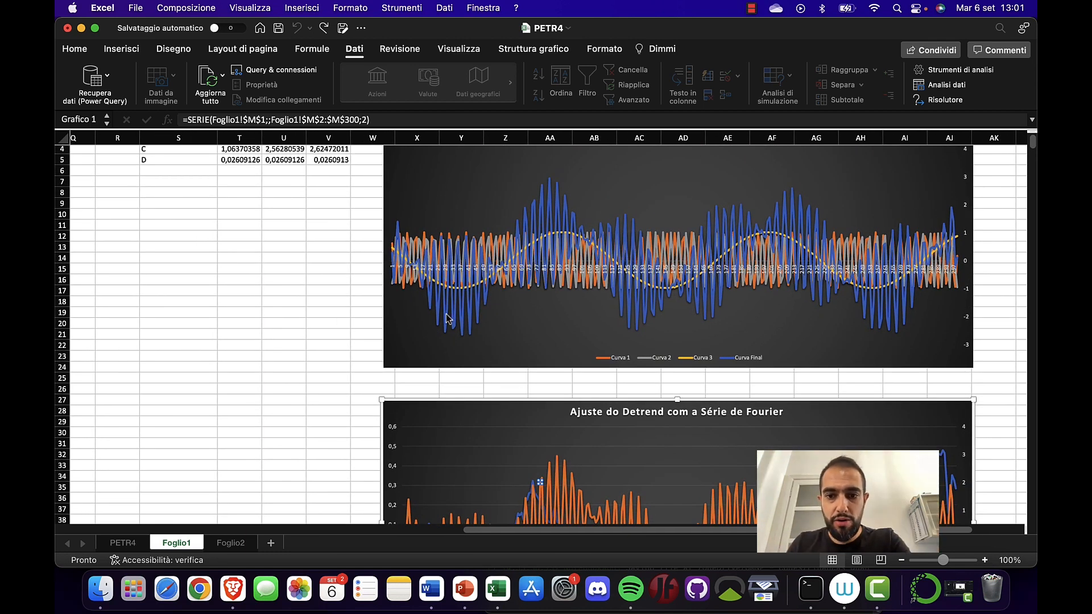
pyautogui.scroll(2, 187, 324)
pyautogui.hscroll(-5, 188, 324)
pyautogui.moveTo(228, 281); pyautogui.dragTo(207, 285)
pyautogui.scroll(-6, 467, 307)
pyautogui.hscroll(5, 466, 308)
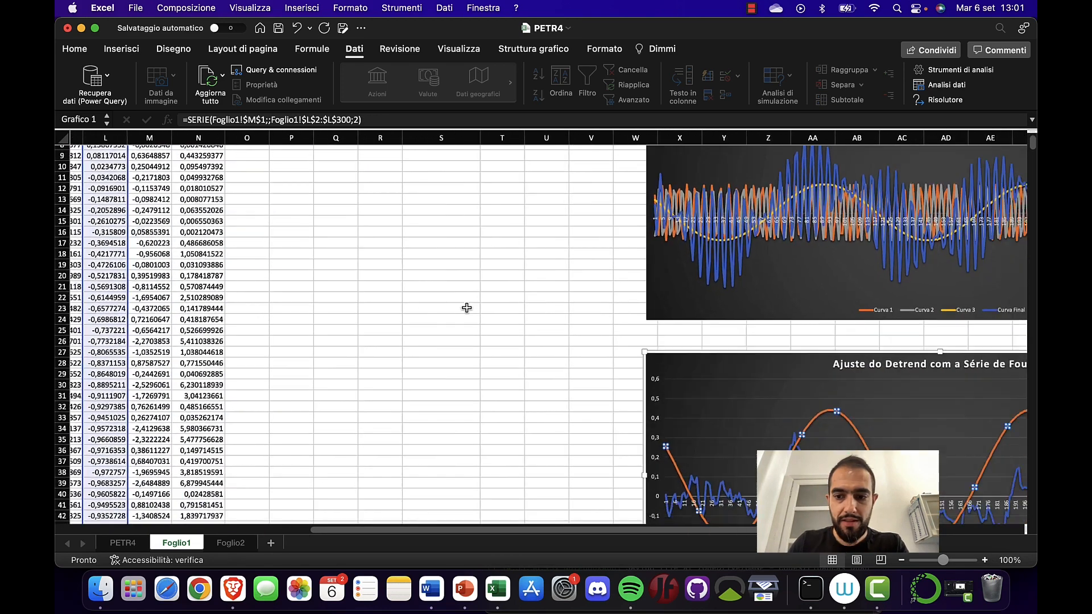
pyautogui.hscroll(2, 466, 312)
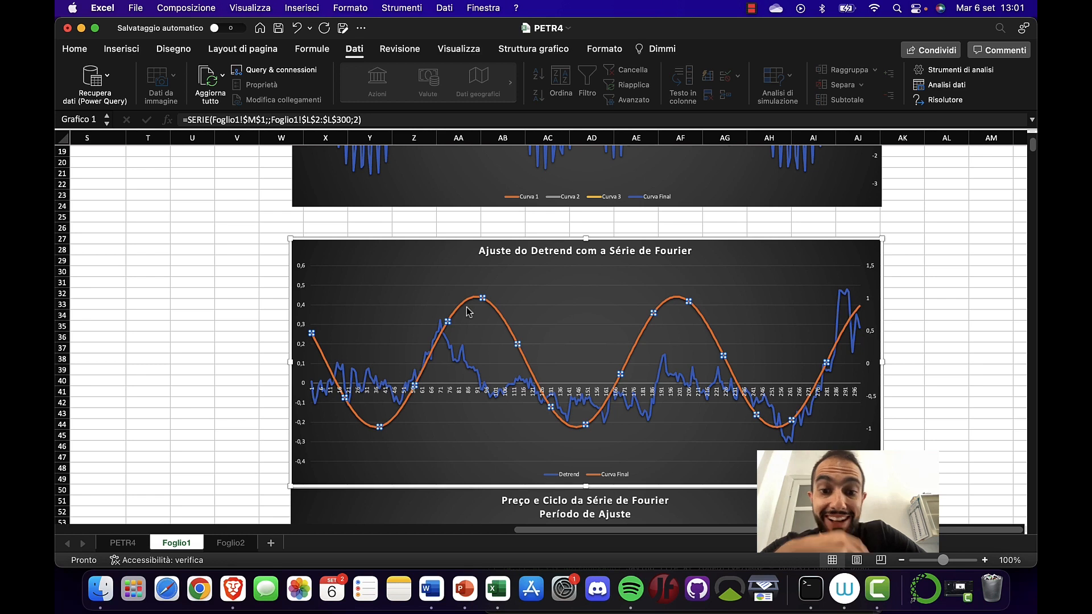
pyautogui.hscroll(2, 466, 310)
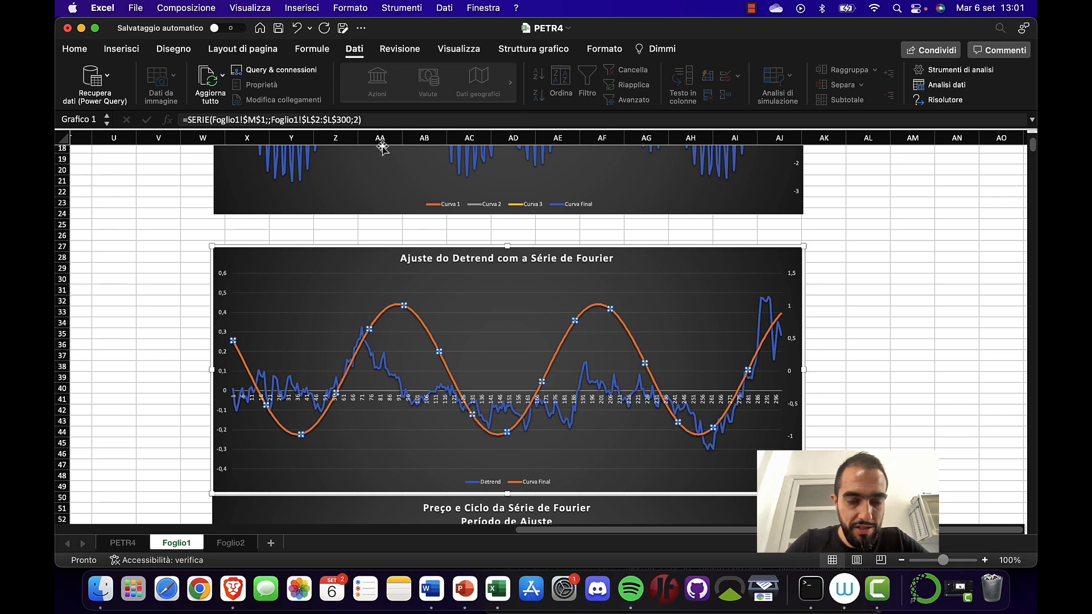
pyautogui.press('super+z')
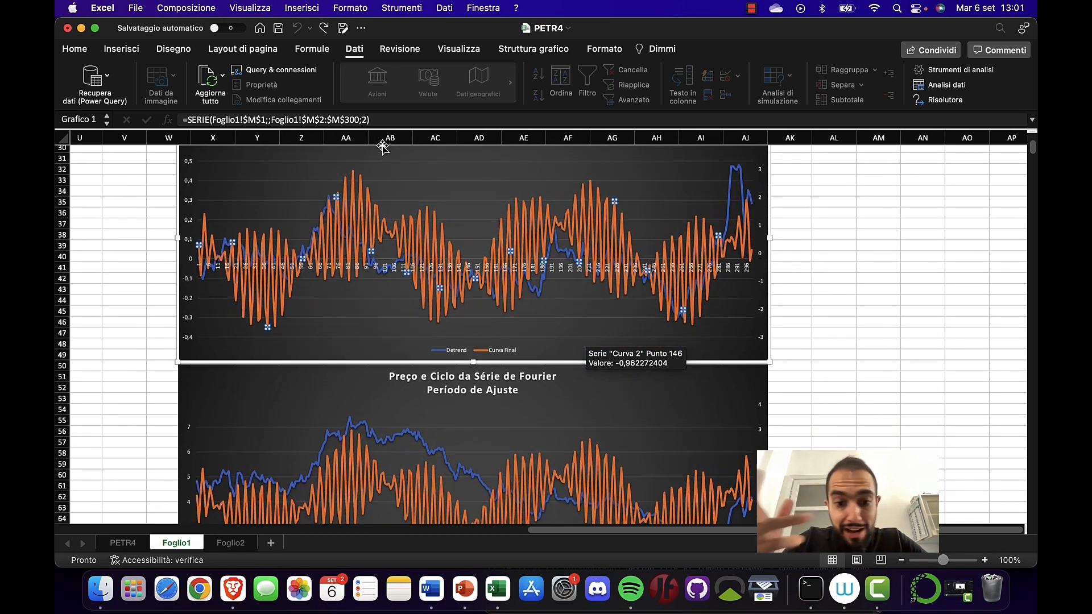
# Compare the Close and Curva Final series in the Período de Ajuste chart and check the Close series' source column in the sheet
pyautogui.scroll(-5, 383, 147)
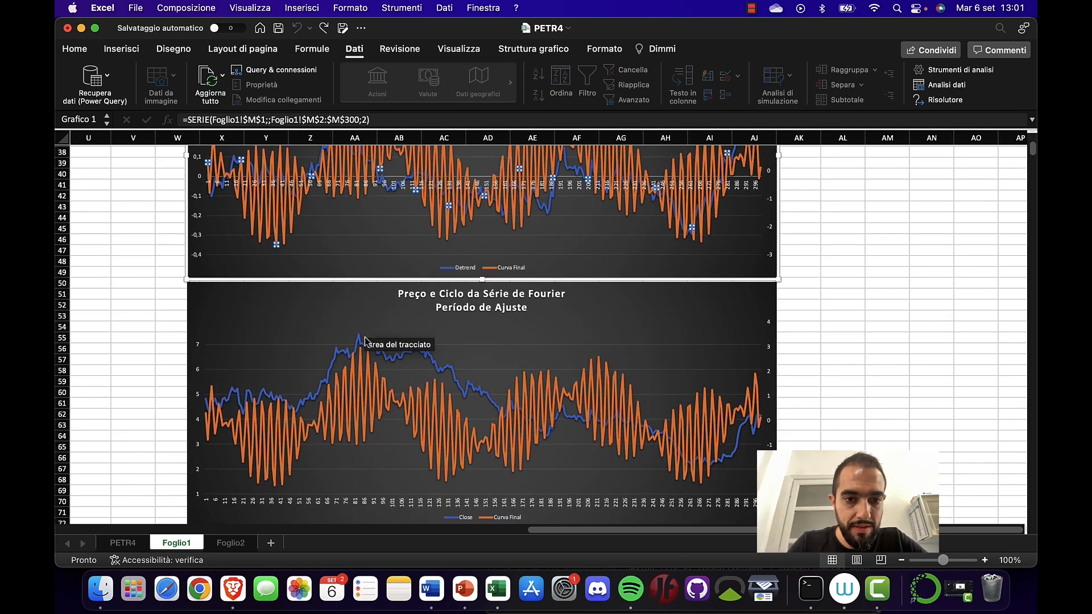
pyautogui.scroll(-2, 369, 346)
pyautogui.hscroll(-1, 368, 345)
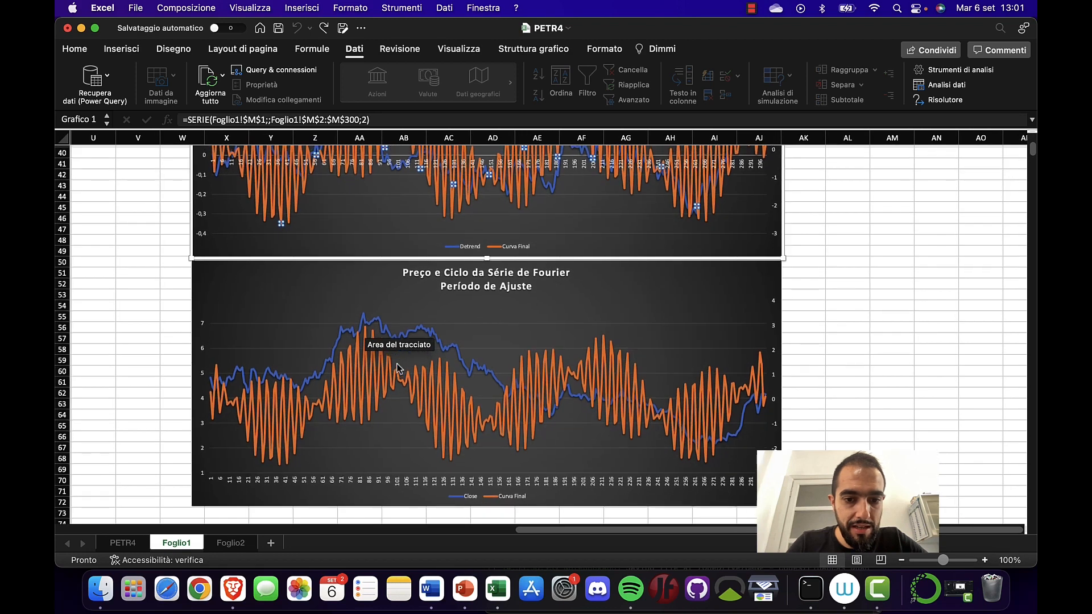
pyautogui.click(443, 339)
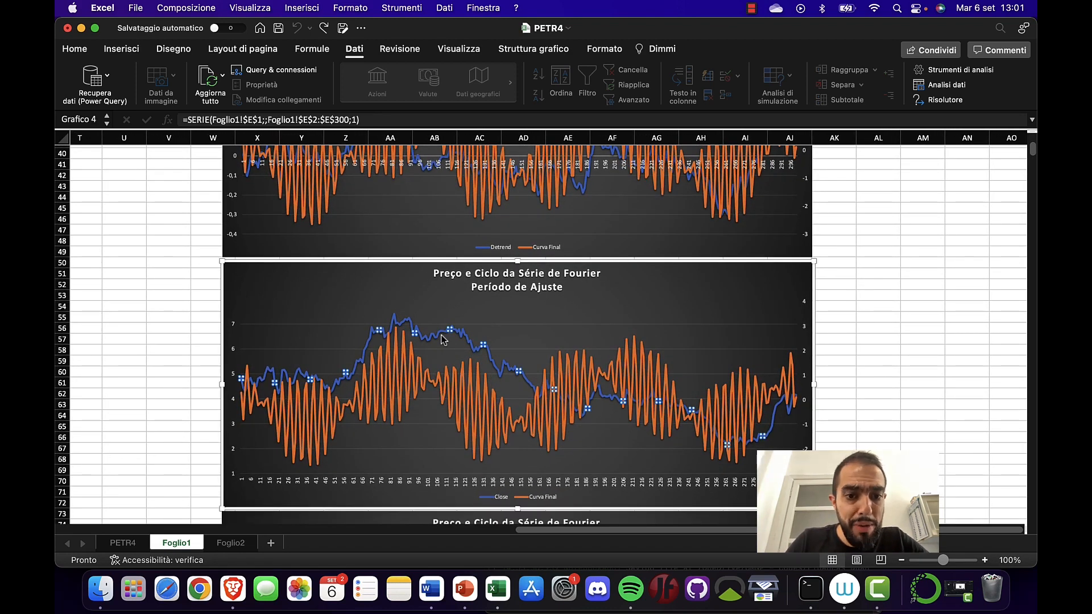
pyautogui.scroll(15, 443, 340)
pyautogui.hscroll(-10, 443, 339)
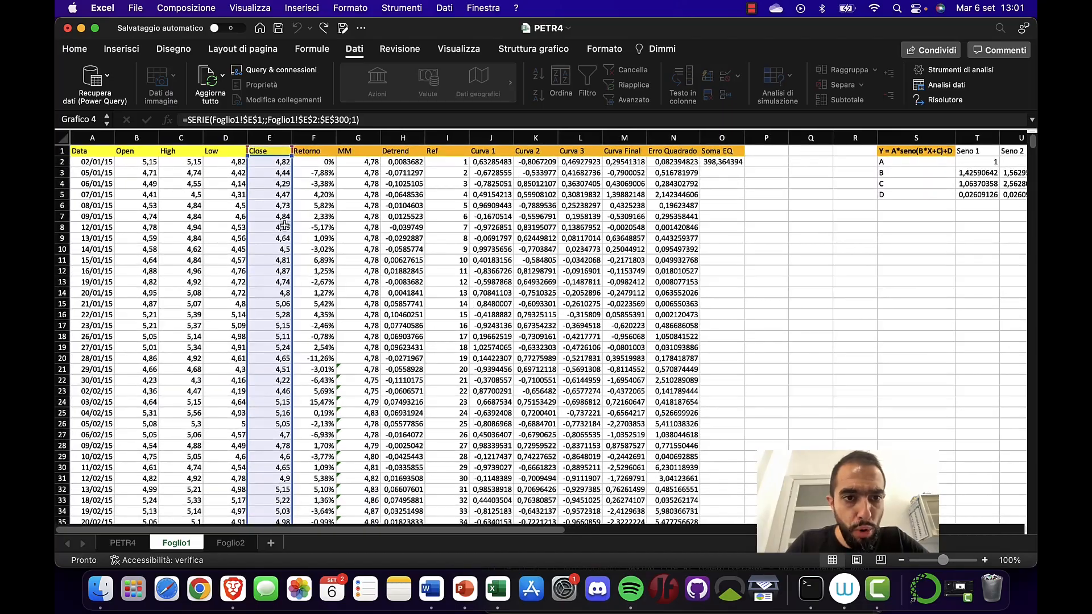
pyautogui.hscroll(10, 283, 226)
pyautogui.scroll(-8, 283, 225)
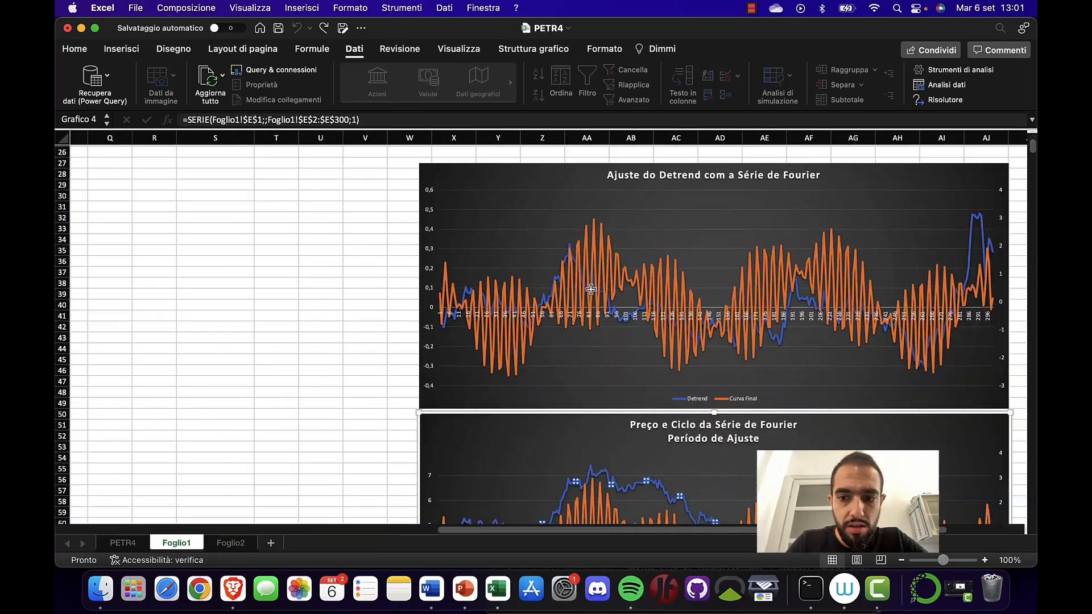
pyautogui.scroll(-7, 591, 290)
pyautogui.hscroll(2, 591, 289)
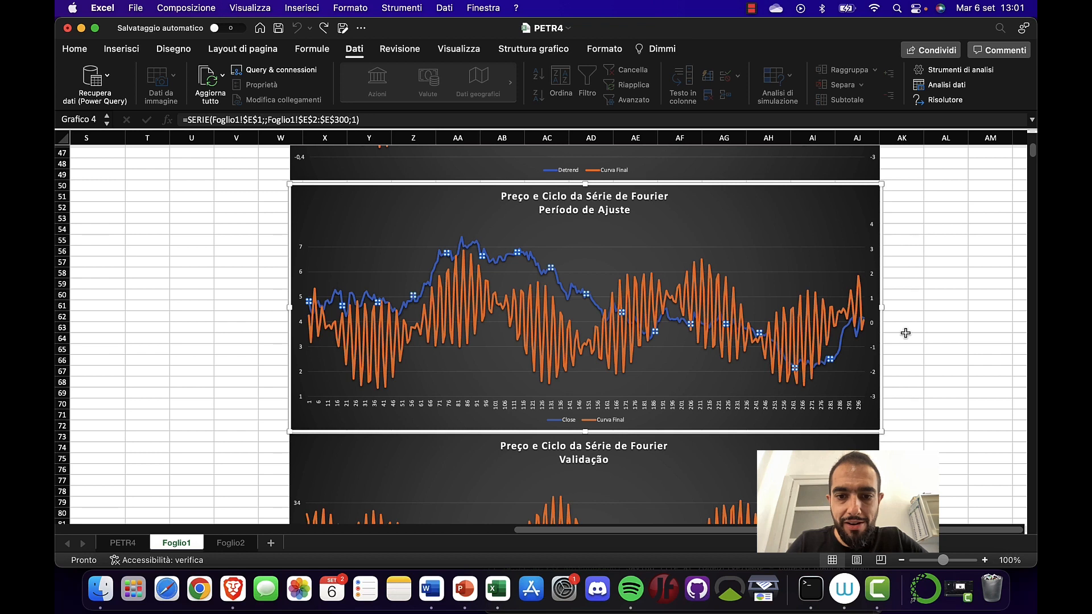
pyautogui.scroll(1, 928, 320)
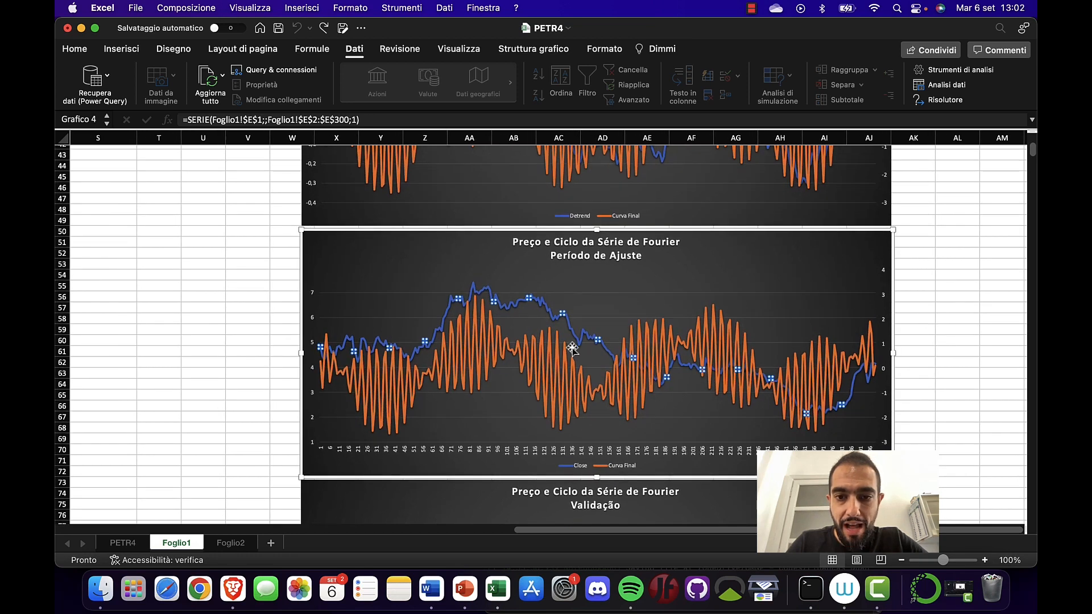
pyautogui.scroll(1, 486, 242)
pyautogui.hscroll(1, 486, 241)
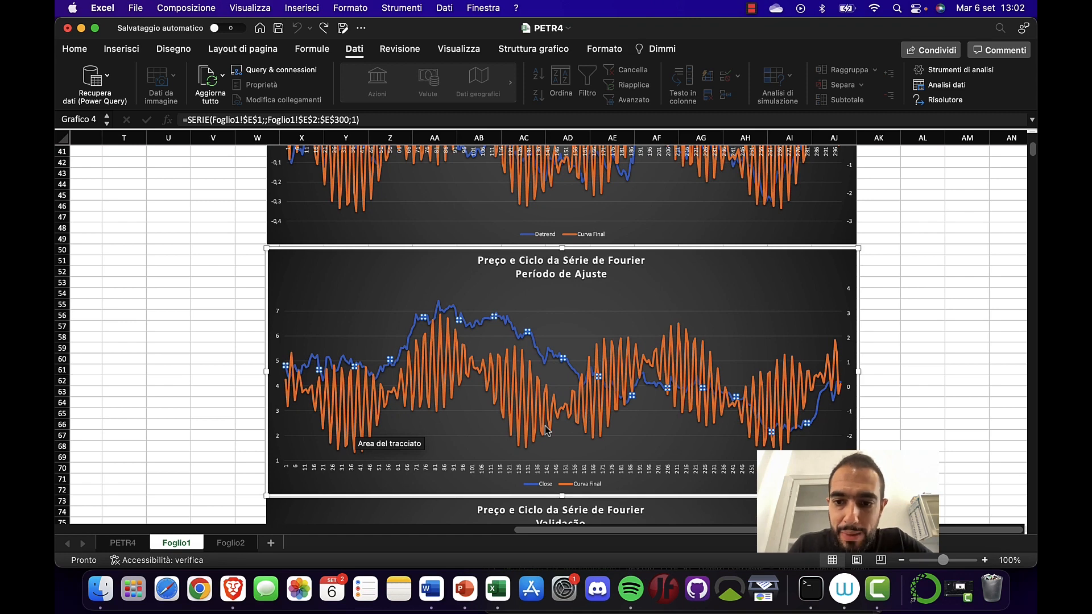
# Try plotting the Curva 3 values in L2:L300 as the Curva Final series of the Período de Ajuste chart
pyautogui.click(511, 413)
pyautogui.scroll(5, 280, 379)
pyautogui.hscroll(-5, 281, 379)
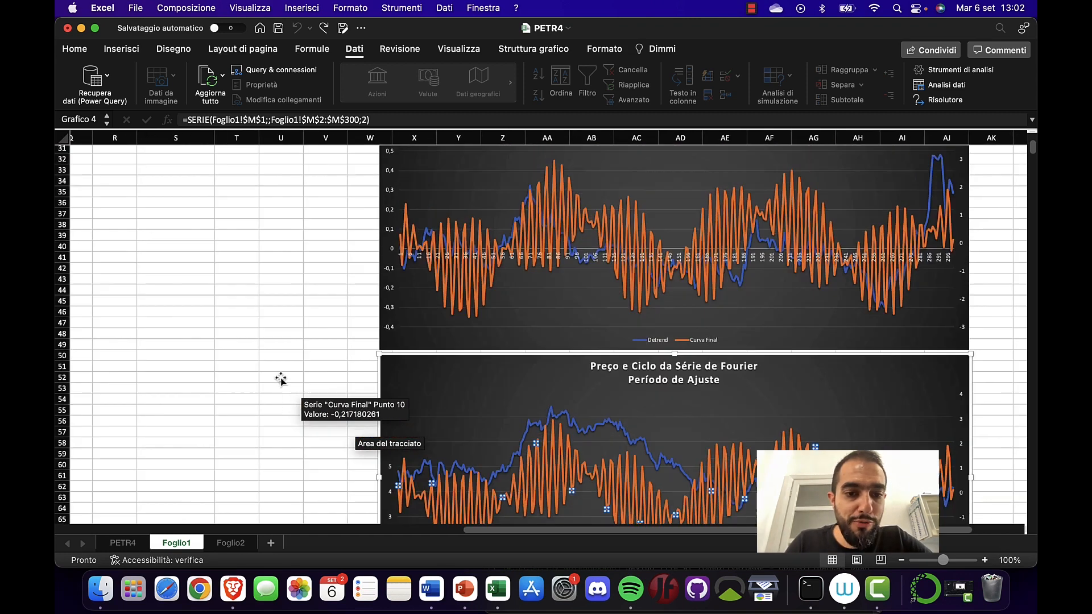
pyautogui.scroll(10, 280, 380)
pyautogui.hscroll(-5, 281, 379)
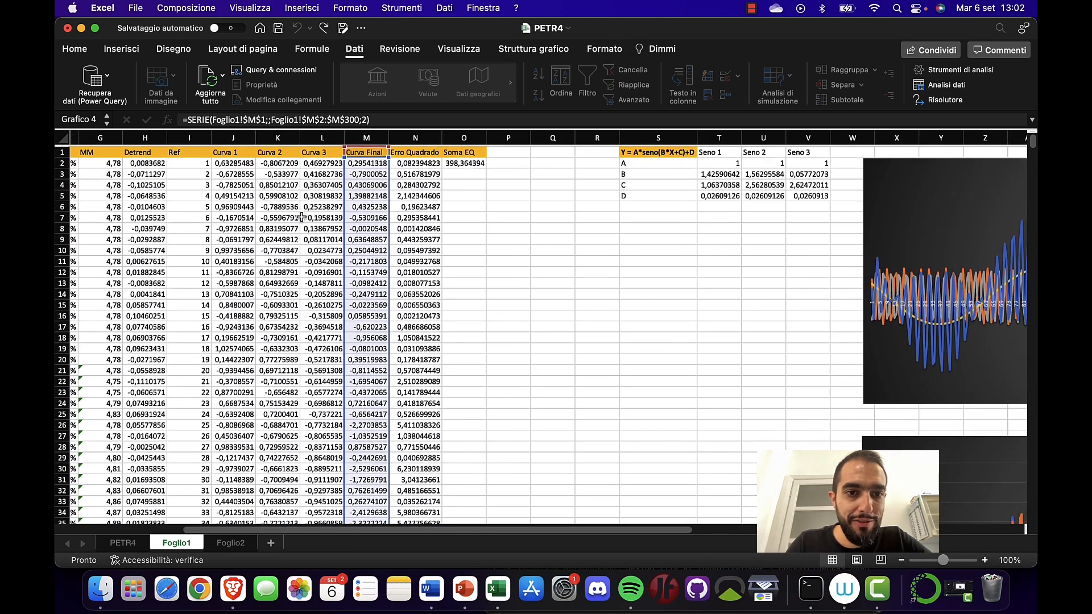
pyautogui.moveTo(344, 203); pyautogui.dragTo(327, 206)
pyautogui.scroll(-10, 568, 276)
pyautogui.hscroll(5, 568, 277)
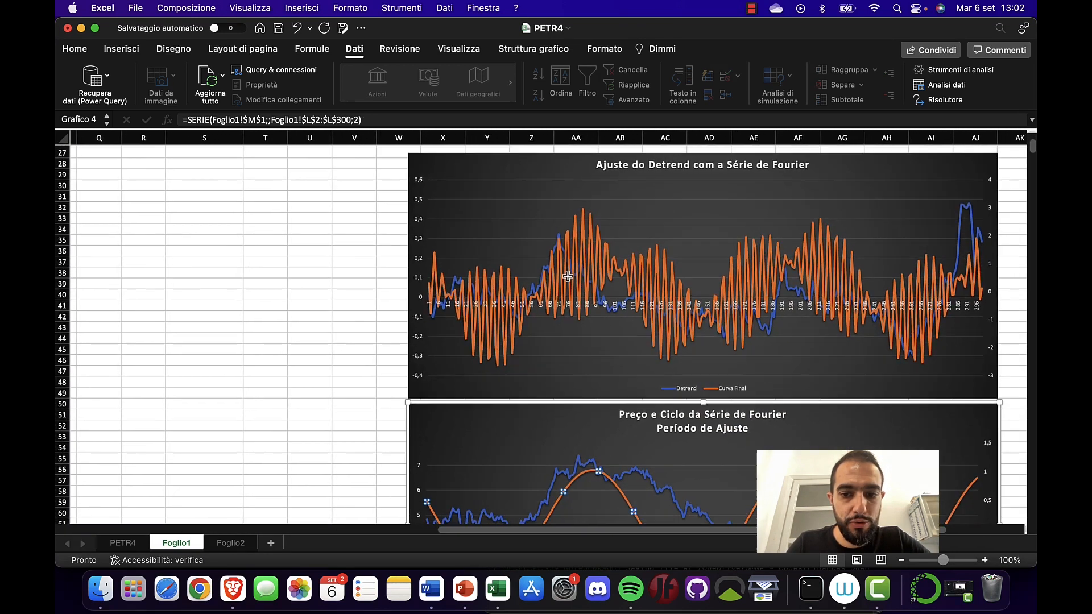
pyautogui.scroll(-5, 568, 276)
pyautogui.hscroll(2, 568, 277)
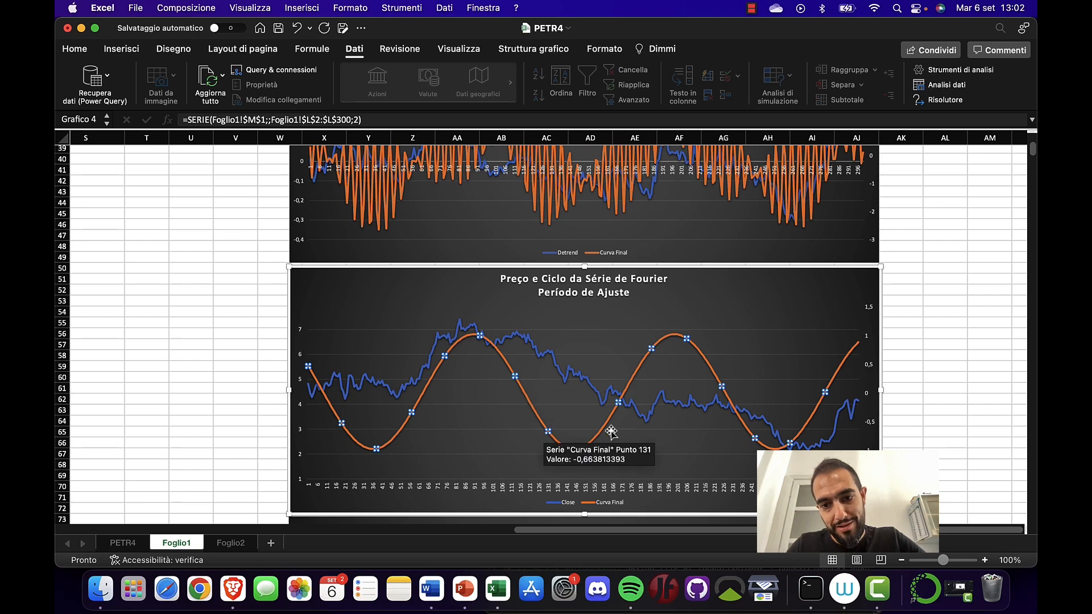
pyautogui.scroll(15, 154, 236)
pyautogui.hscroll(-8, 153, 236)
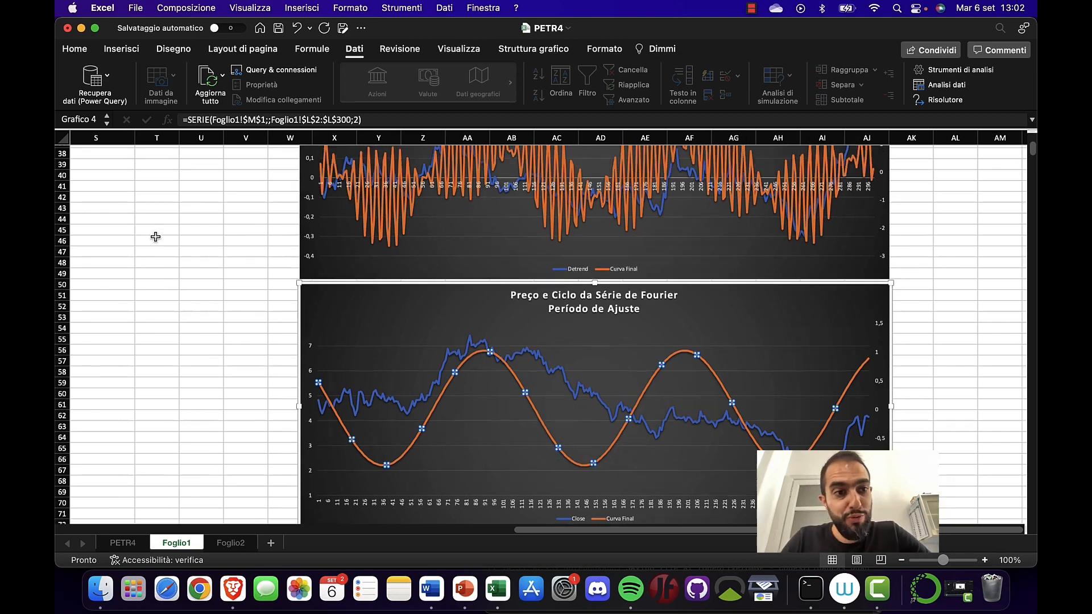
pyautogui.scroll(-15, 356, 239)
pyautogui.hscroll(6, 356, 239)
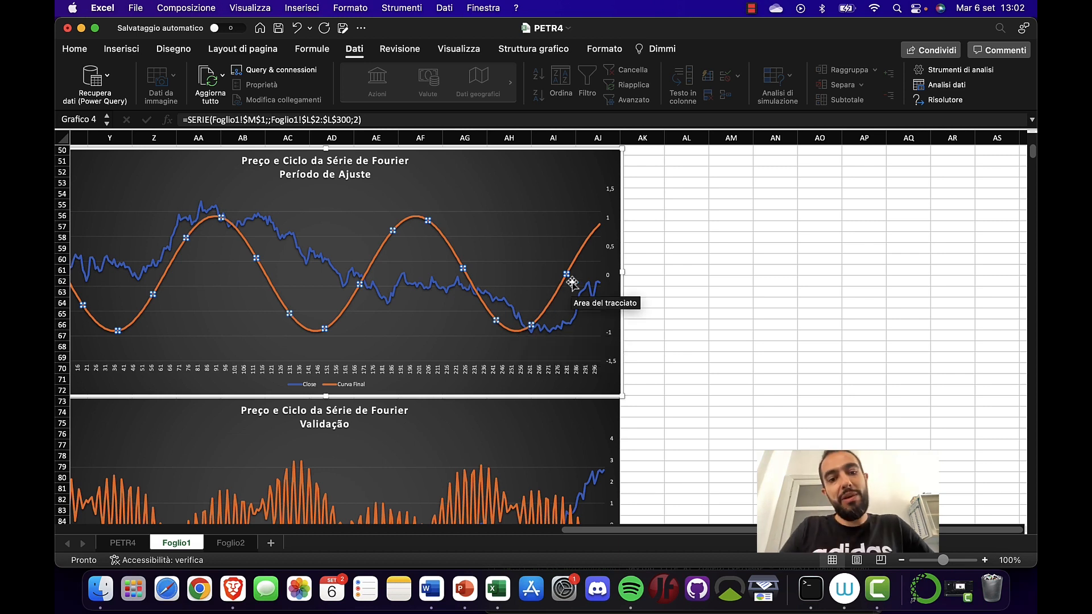
# Undo the change to the Curva Final data range in the Período de Ajuste chart
pyautogui.scroll(-5, 571, 283)
pyautogui.hscroll(-3, 572, 282)
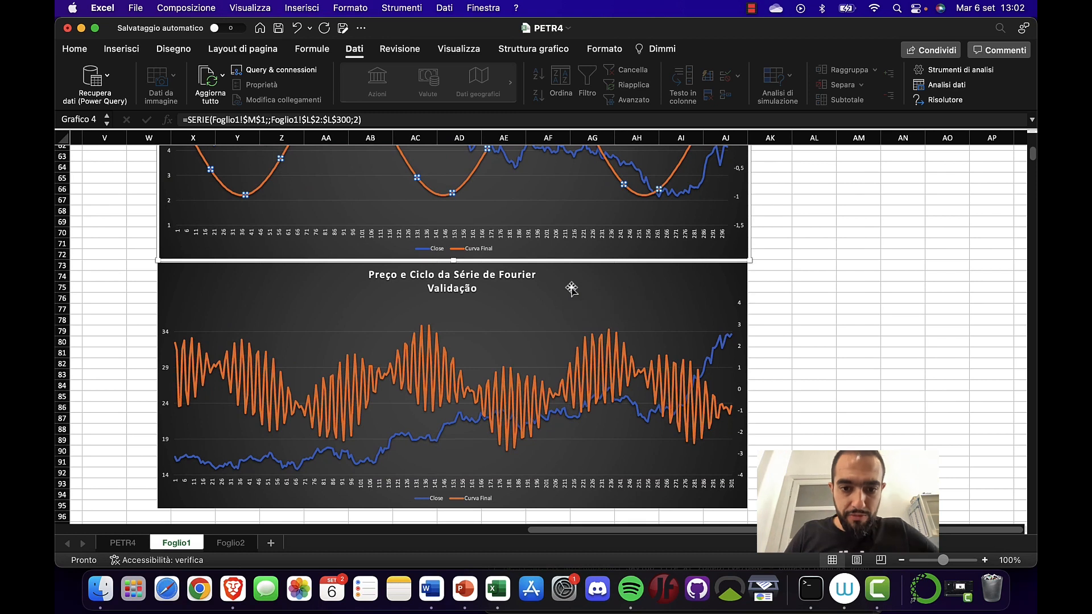
pyautogui.scroll(4, 527, 304)
pyautogui.scroll(-2, 528, 302)
# Examine Curva Final against Close in the Validação chart, and review the source columns and the Período de Ajuste chart
pyautogui.click(480, 348)
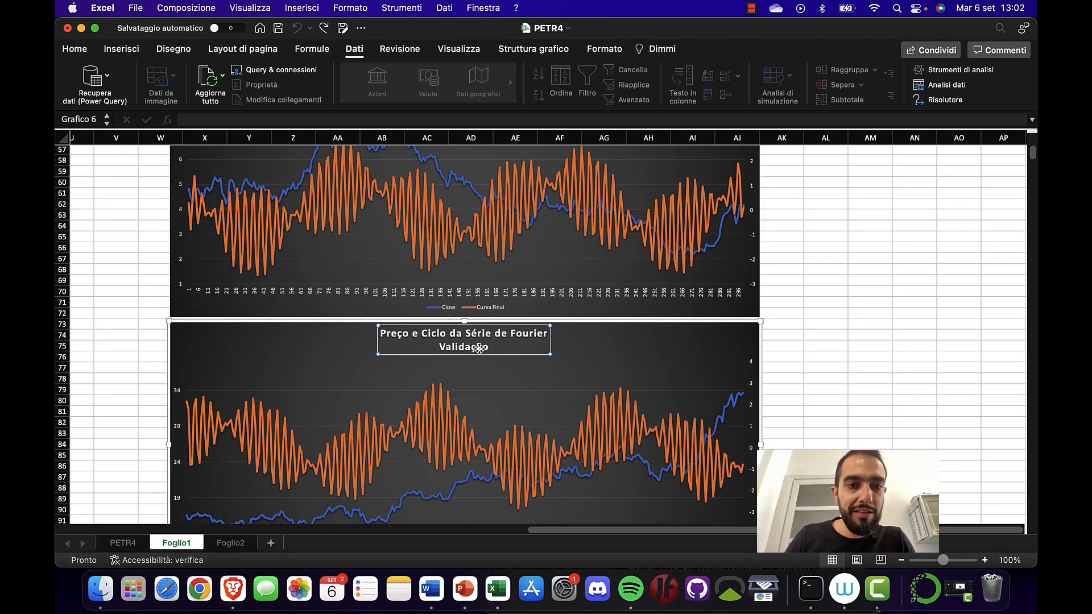
pyautogui.click(483, 450)
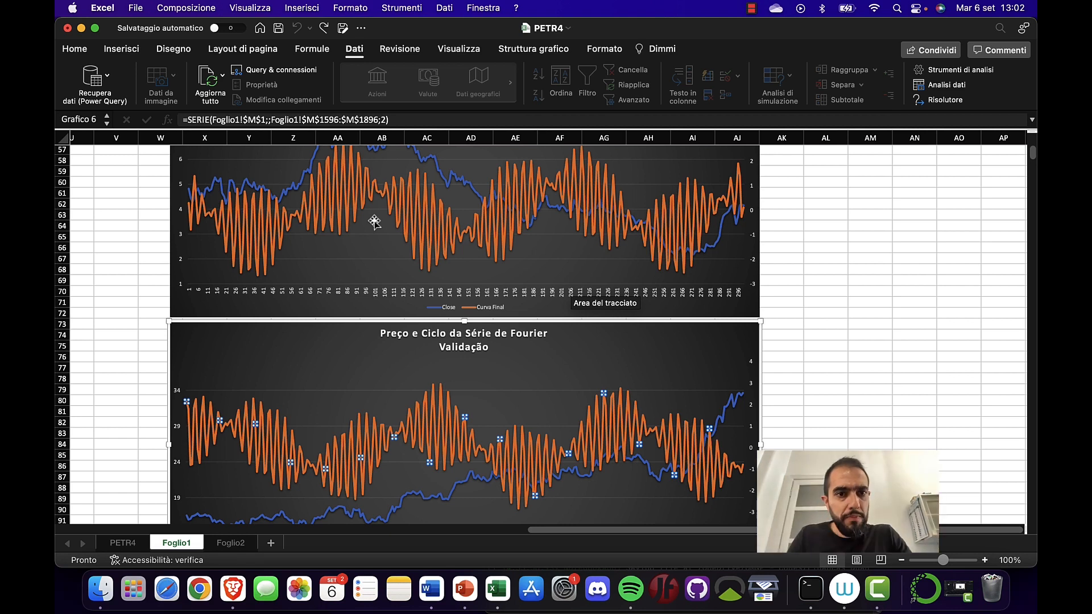
pyautogui.scroll(-3, 374, 221)
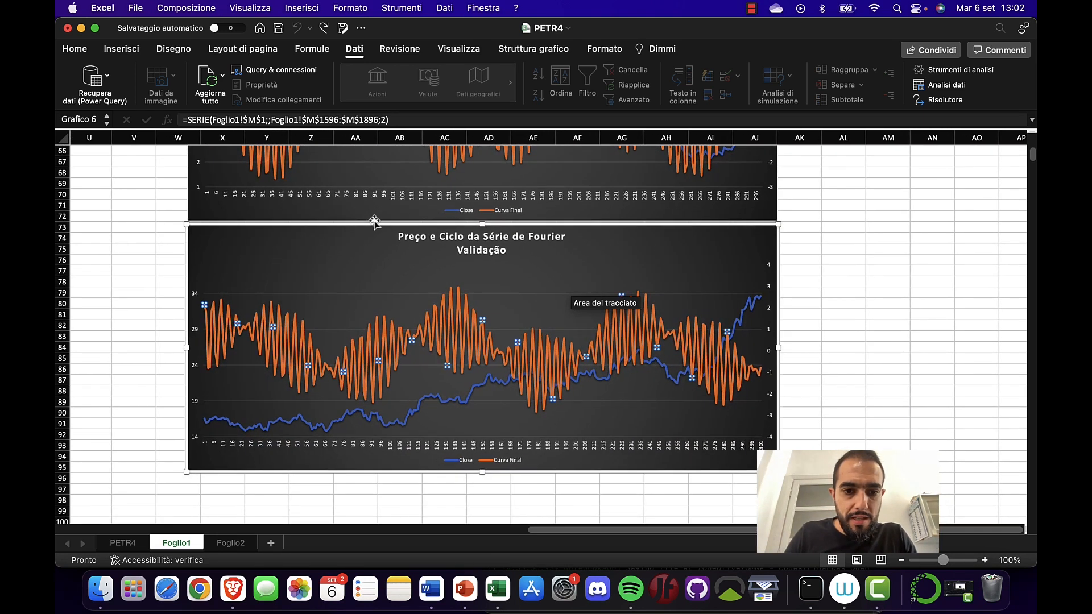
pyautogui.scroll(20, 442, 353)
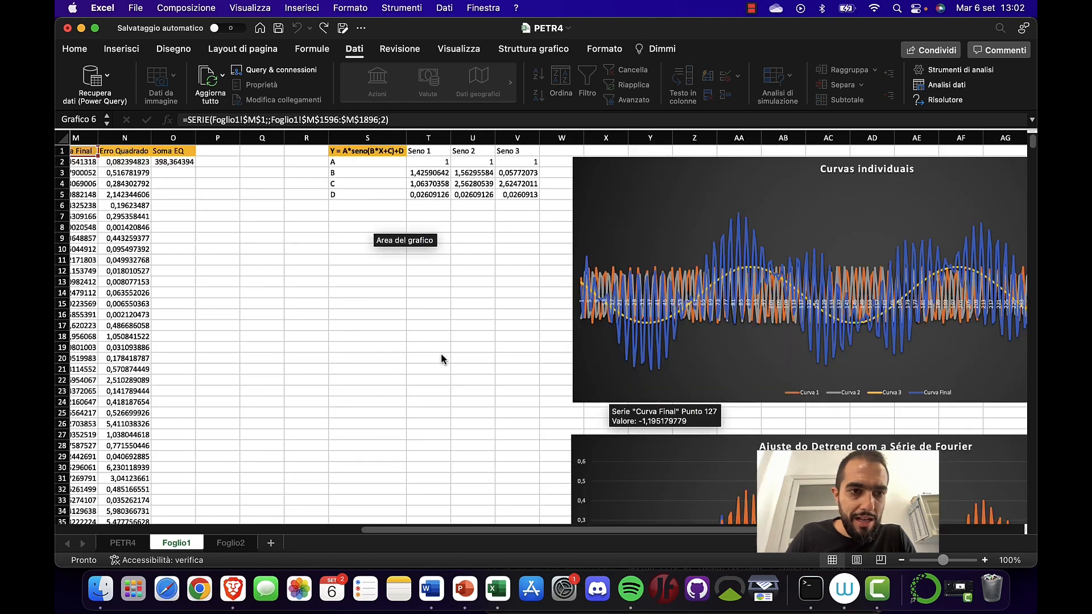
pyautogui.hscroll(-4, 248, 291)
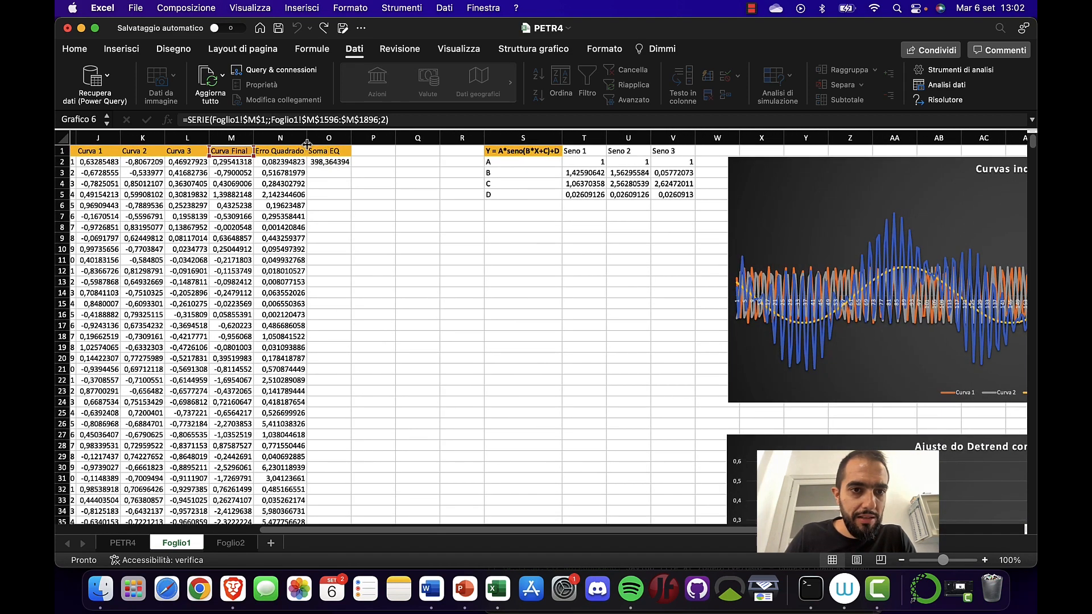
pyautogui.scroll(-8, 353, 220)
pyautogui.hscroll(4, 354, 220)
pyautogui.moveTo(354, 220); pyautogui.dragTo(323, 176)
pyautogui.click(394, 268)
pyautogui.scroll(-12, 394, 268)
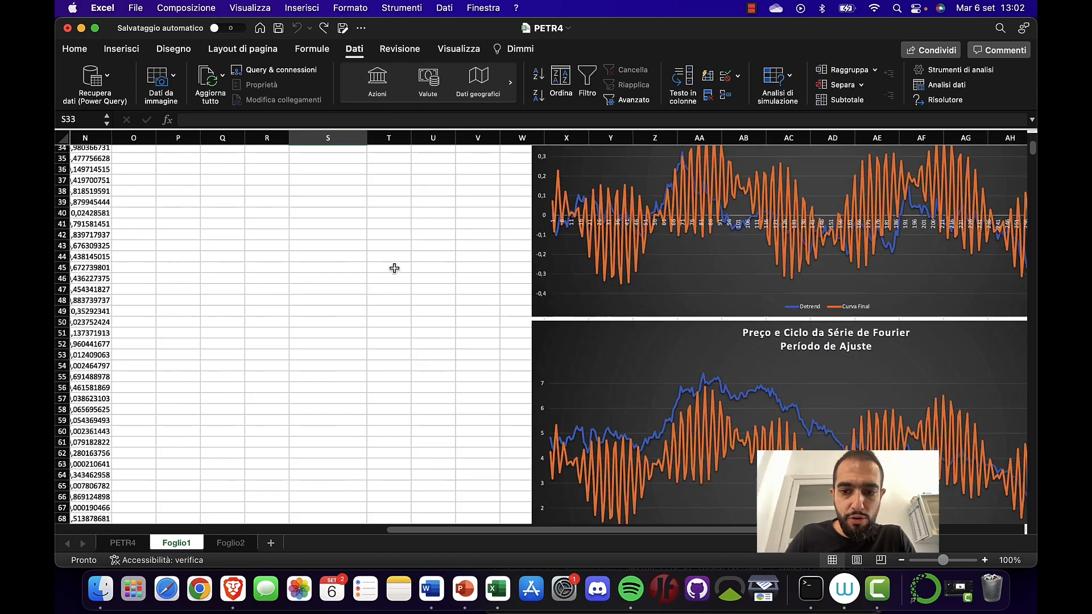
pyautogui.hscroll(3, 394, 268)
pyautogui.scroll(3, 394, 269)
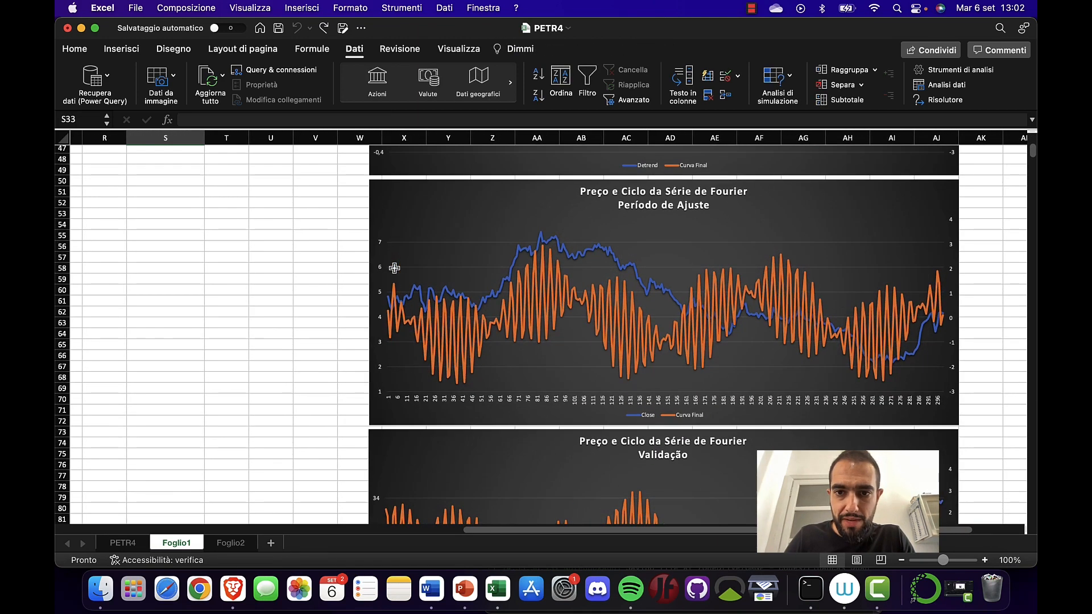
pyautogui.scroll(-8, 394, 268)
pyautogui.hscroll(1, 394, 269)
pyautogui.scroll(2, 397, 272)
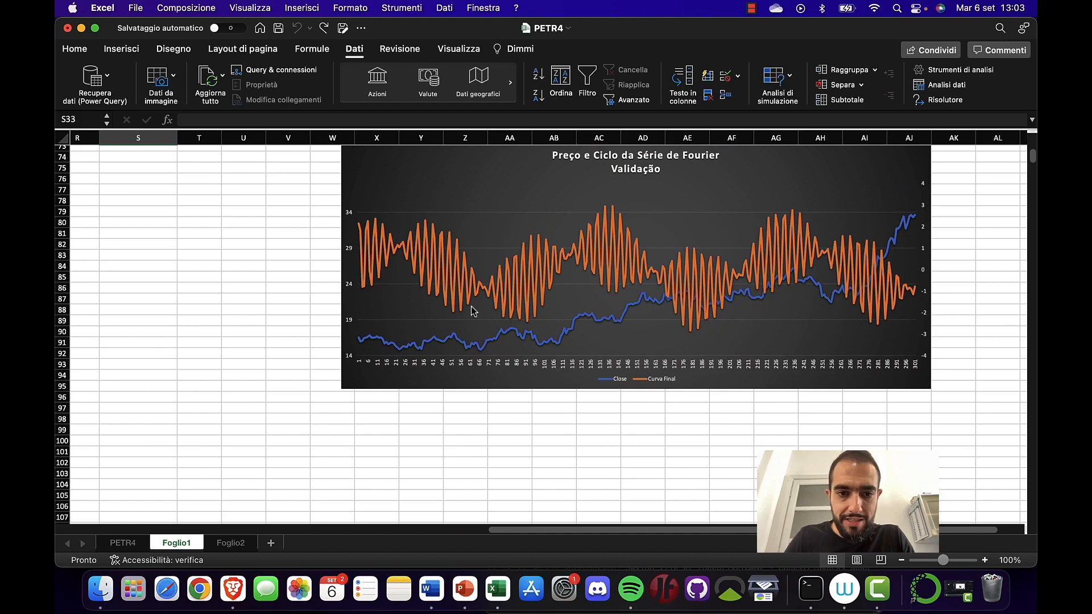
# Redirect the Curva Final series in the Validação chart to Curva 3, with its name in L1 and values in L1596:L1896
pyautogui.click(506, 299)
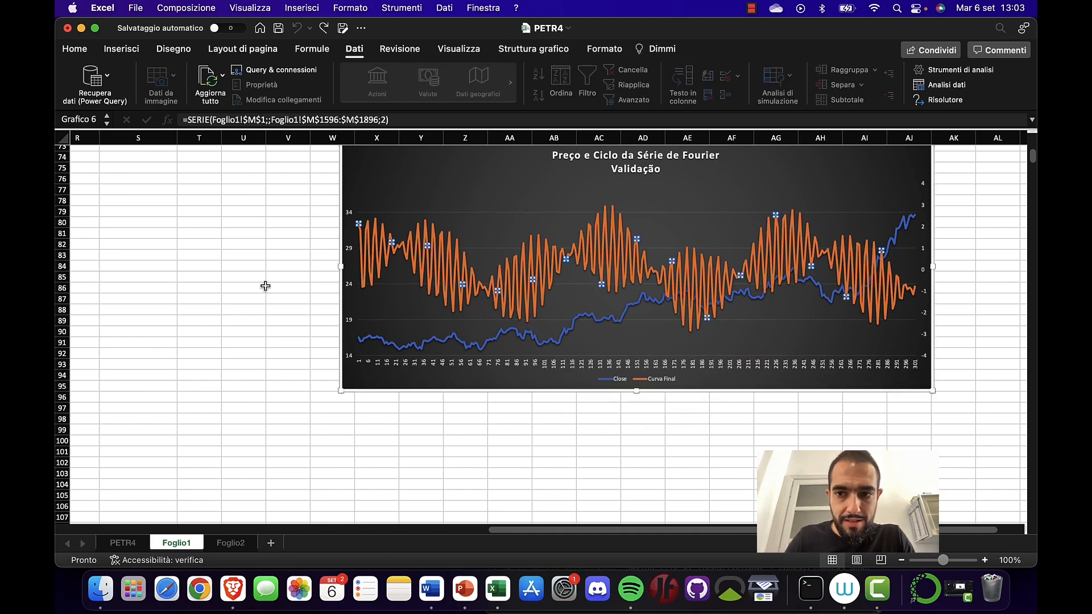
pyautogui.scroll(20, 264, 286)
pyautogui.hscroll(-5, 265, 286)
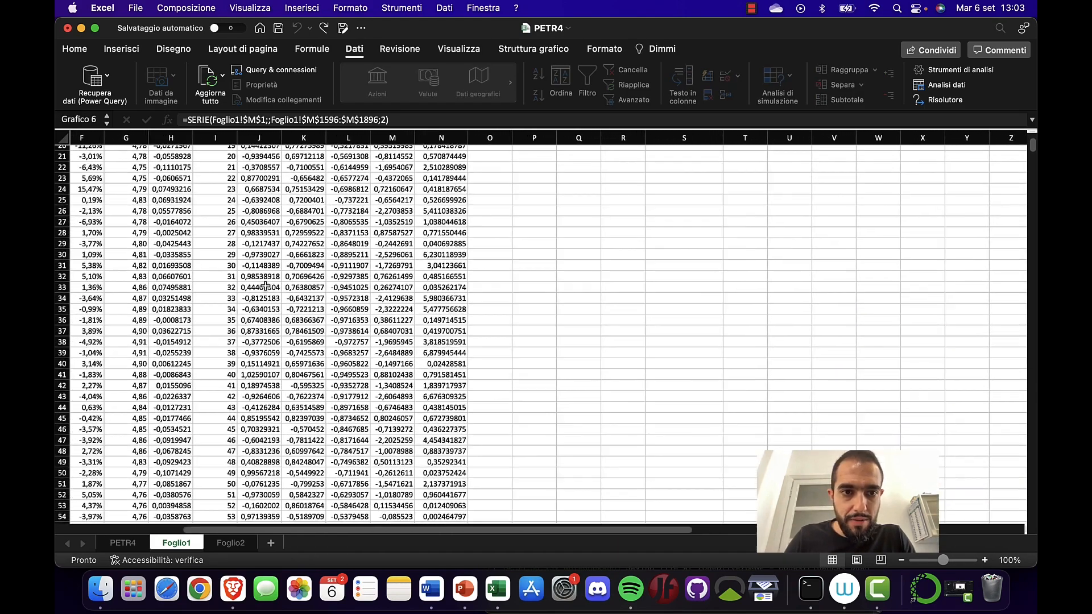
pyautogui.hscroll(5, 265, 285)
pyautogui.scroll(-18, 265, 286)
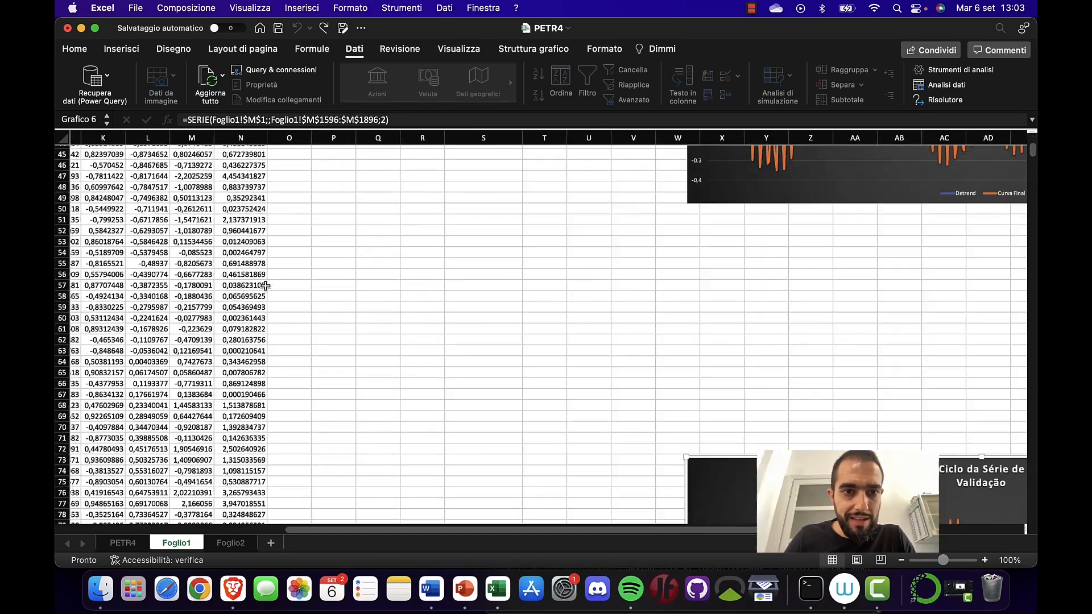
pyautogui.scroll(-6, 265, 286)
pyautogui.hscroll(3, 265, 285)
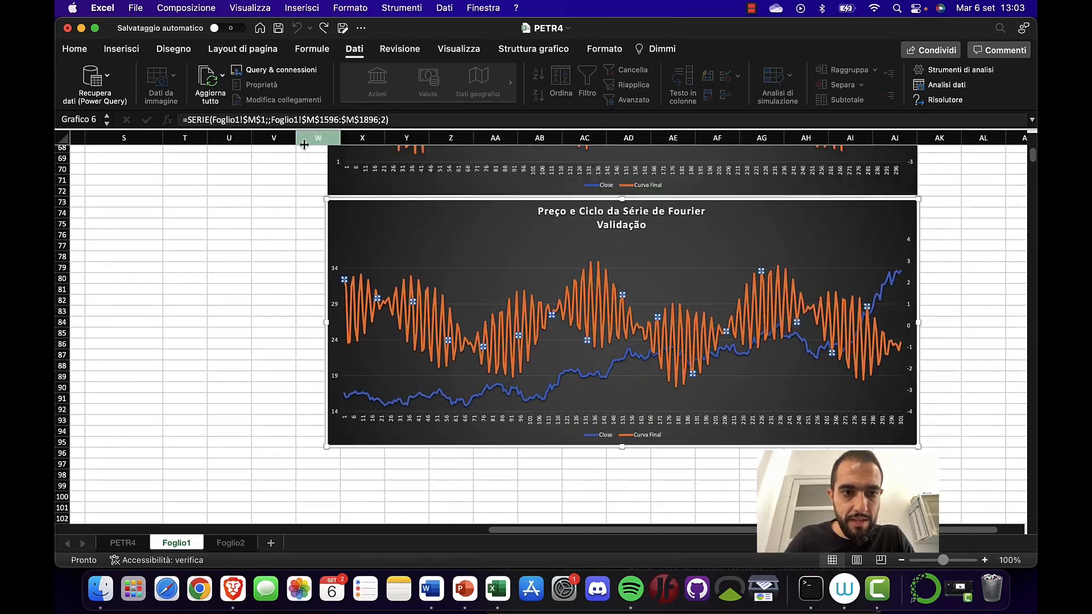
pyautogui.click(255, 120)
pyautogui.press('BackSpace')
pyautogui.write('L')
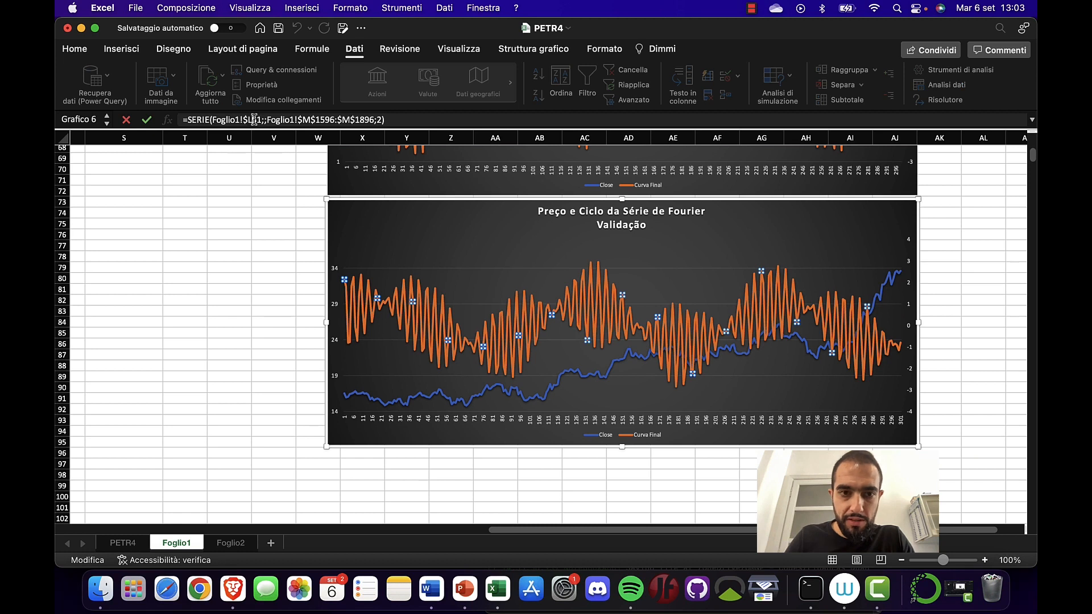
pyautogui.click(308, 119)
pyautogui.press('BackSpace')
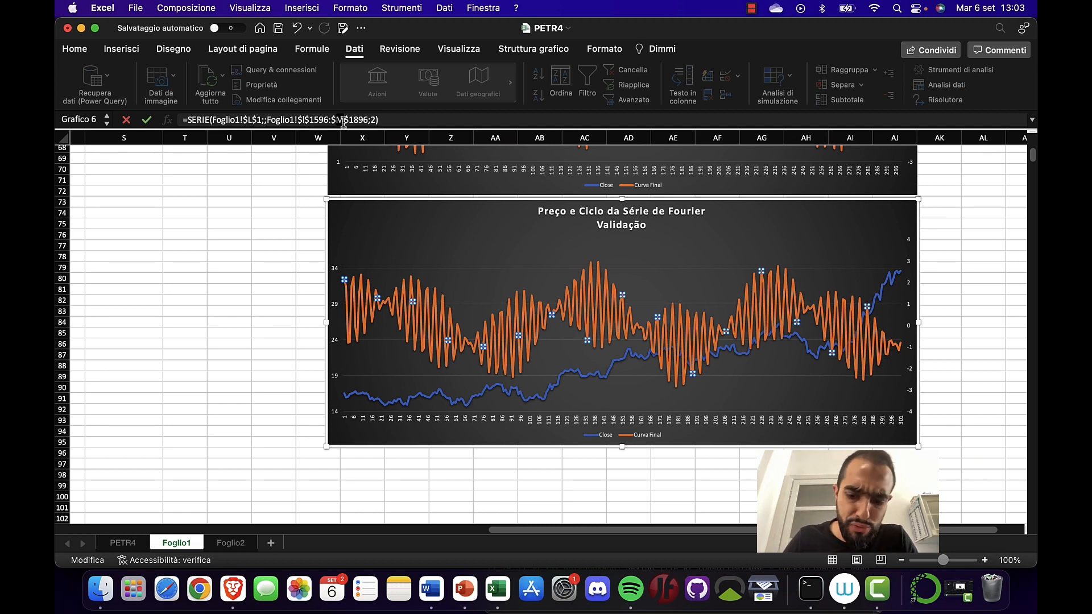
pyautogui.click(343, 120)
pyautogui.press('BackSpace')
pyautogui.write('L')
pyautogui.press('Return')
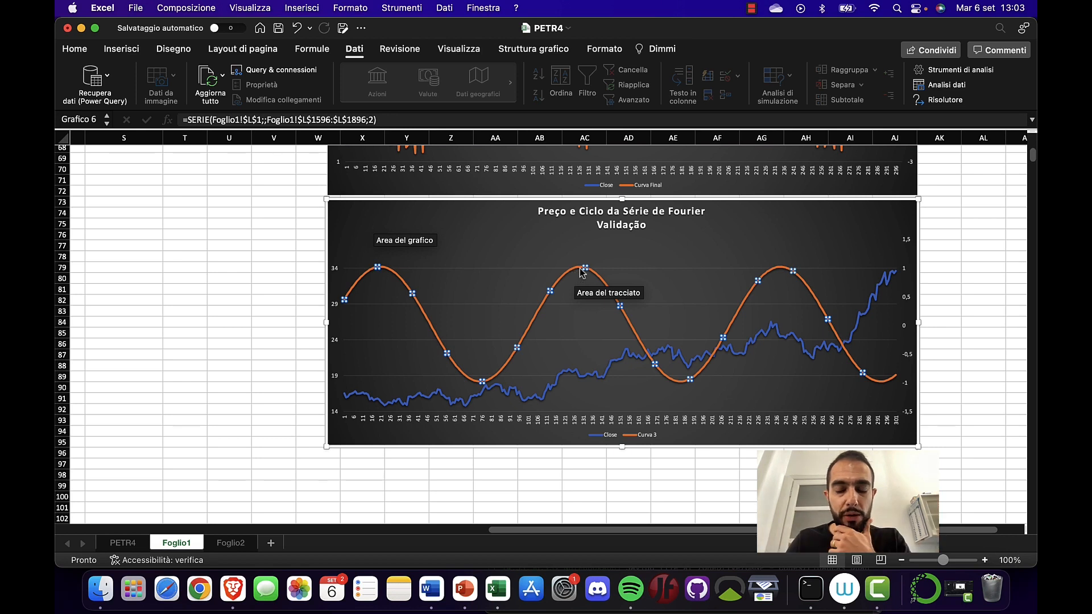
# Examine Curva 3 against Close in the Validação chart, and review the source columns and the Período de Ajuste chart
pyautogui.moveTo(581, 272)
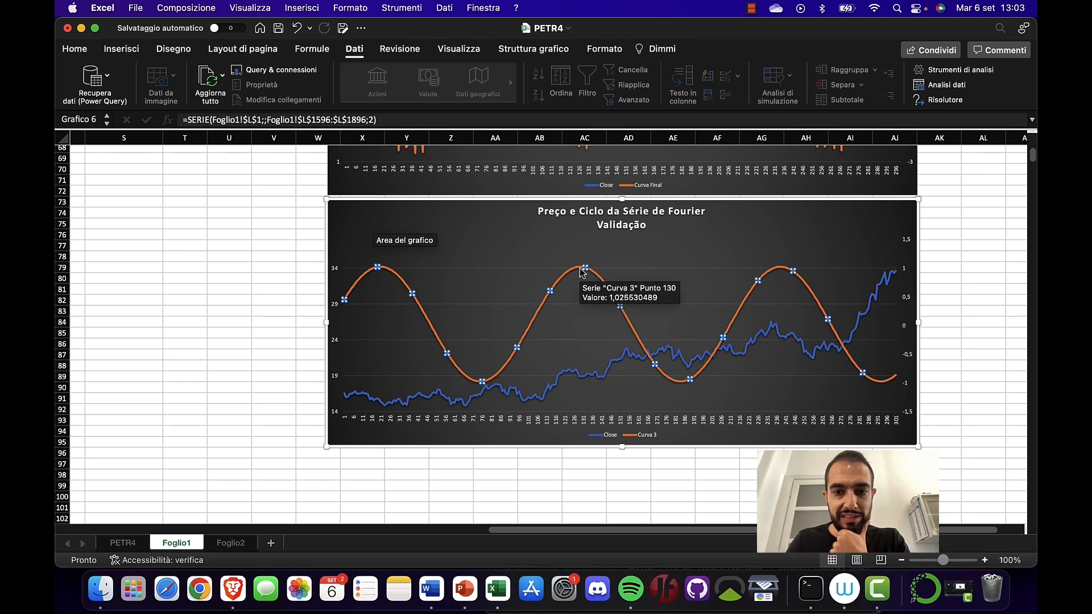
pyautogui.moveTo(680, 385)
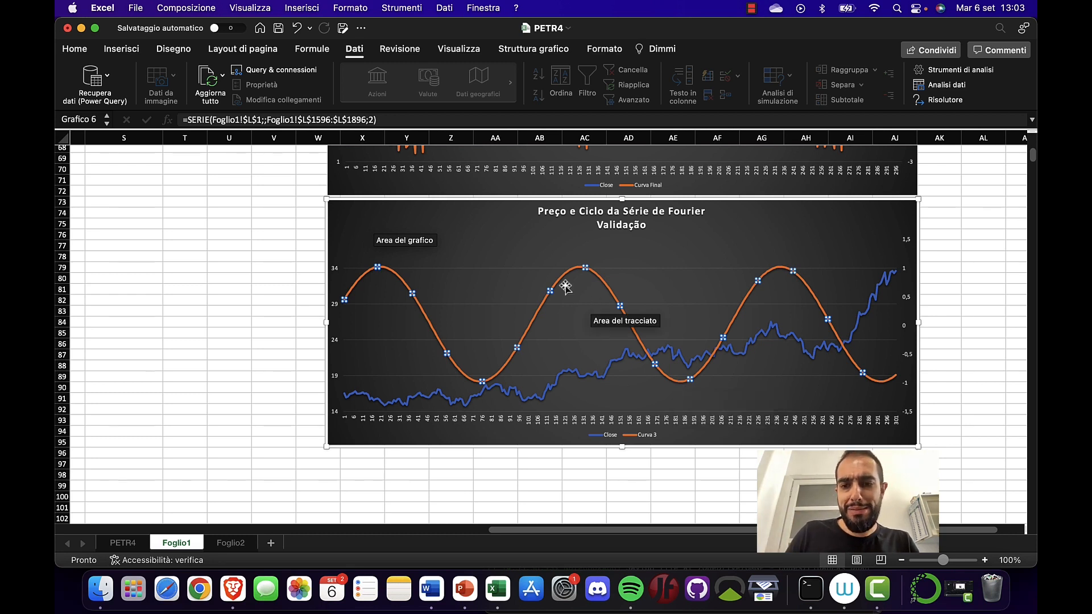
pyautogui.scroll(15, 564, 287)
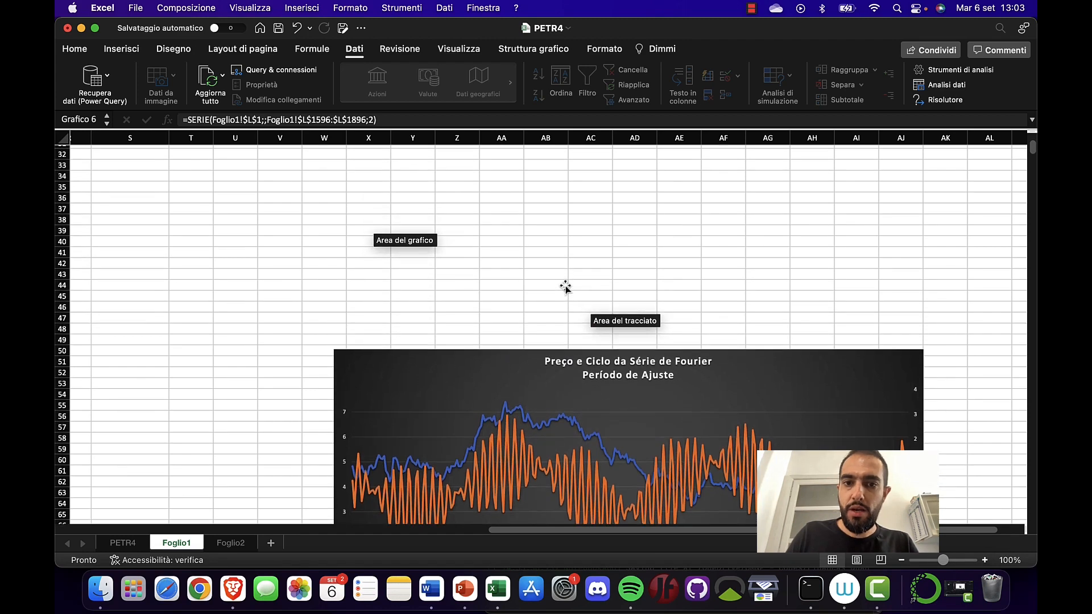
pyautogui.hscroll(-5, 565, 287)
pyautogui.hscroll(-6, 565, 287)
pyautogui.scroll(8, 564, 287)
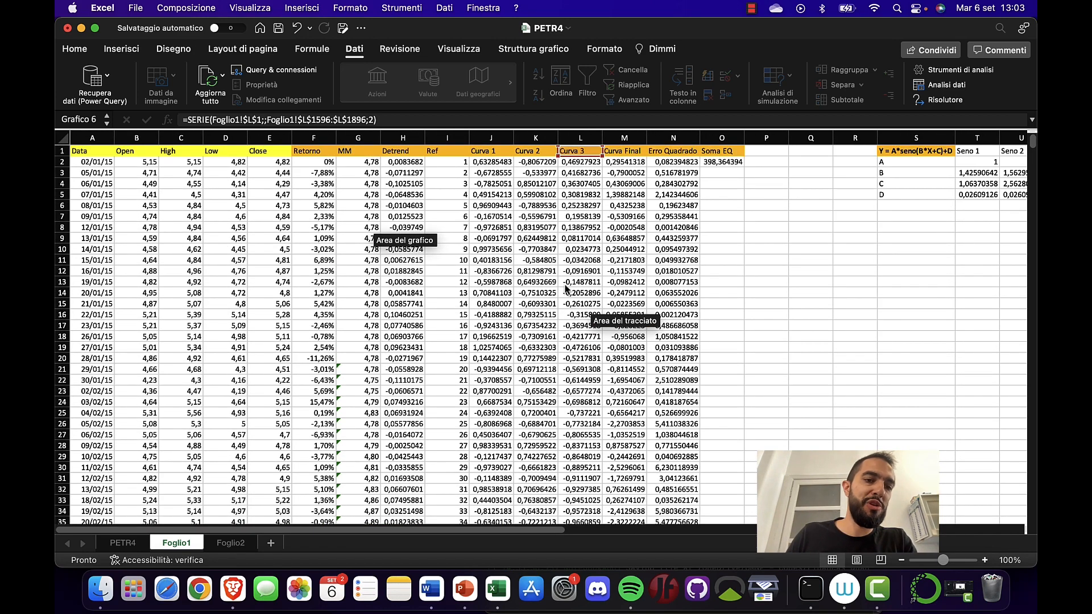
pyautogui.scroll(-12, 564, 287)
pyautogui.hscroll(8, 565, 287)
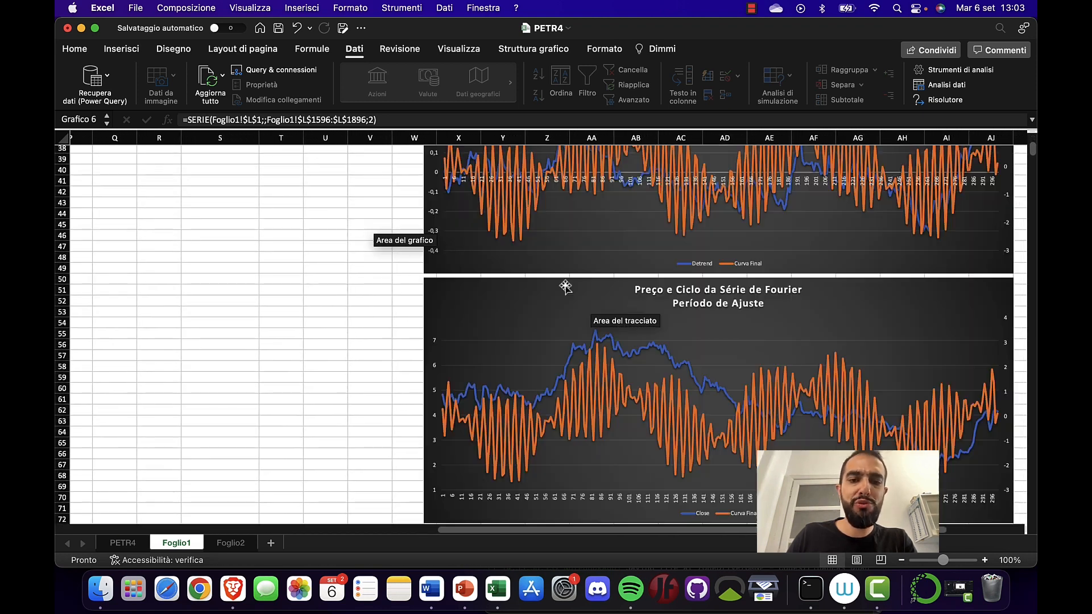
pyautogui.scroll(-8, 564, 287)
pyautogui.hscroll(2, 564, 287)
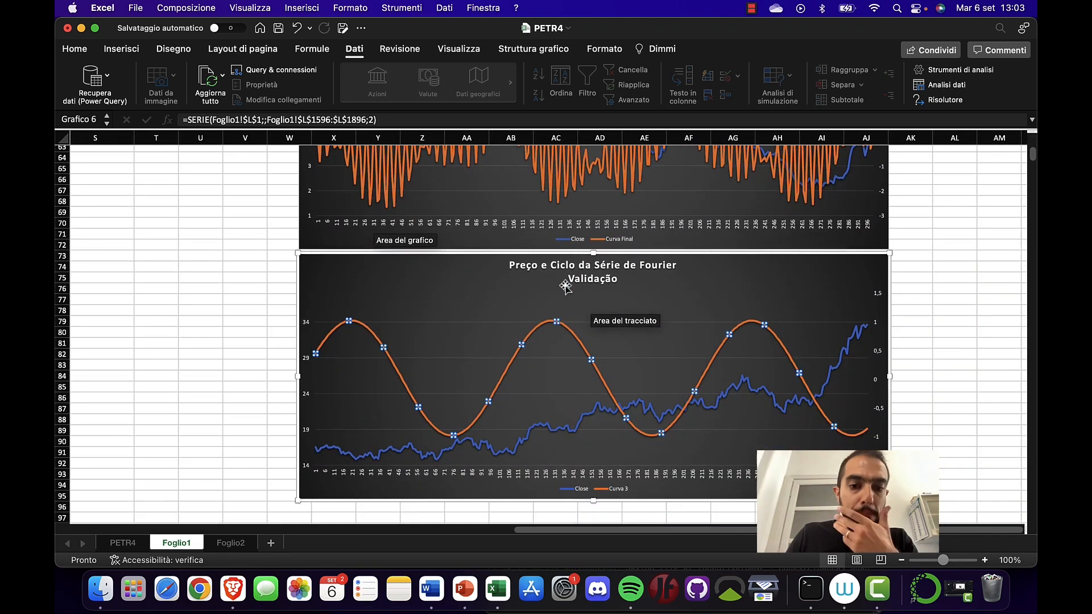
# Undo the switch to Curva 3 in the Validação chart and review the chart combining the individual curves
pyautogui.press('super+z')
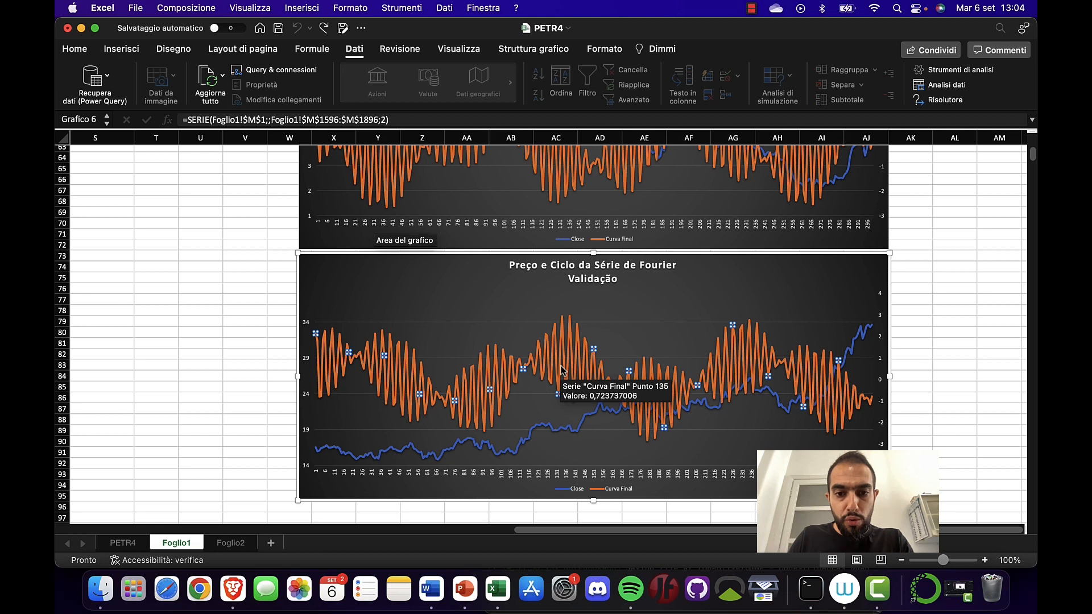
pyautogui.scroll(3, 560, 355)
pyautogui.scroll(5, 563, 353)
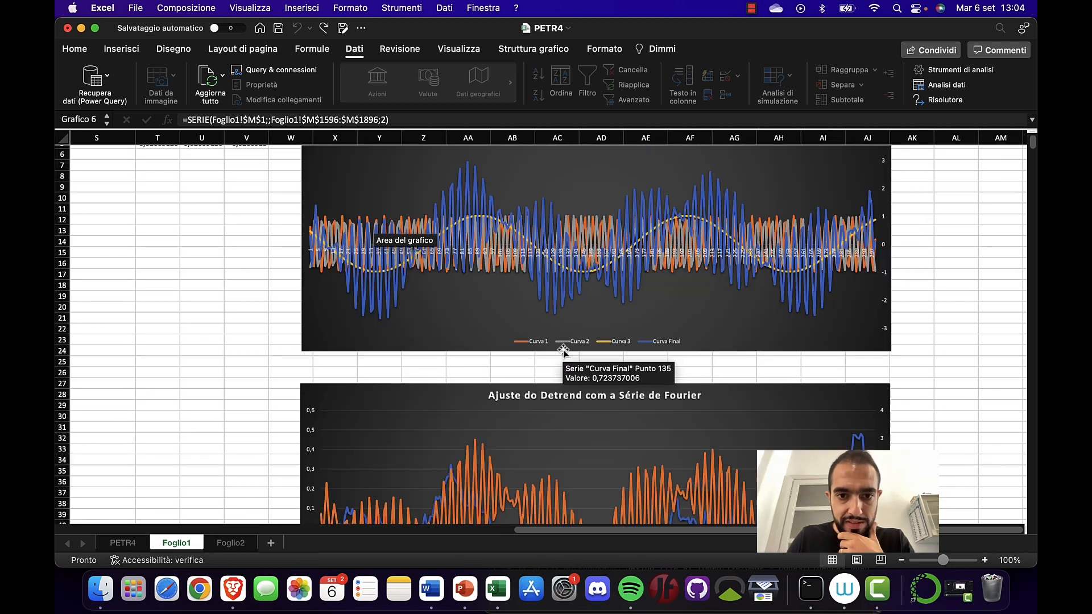
pyautogui.scroll(-10, 563, 352)
# Redirect the Curva Final series in the Validação chart to Curva 2, with its name in K1 and values in K1596:K1896
pyautogui.click(562, 349)
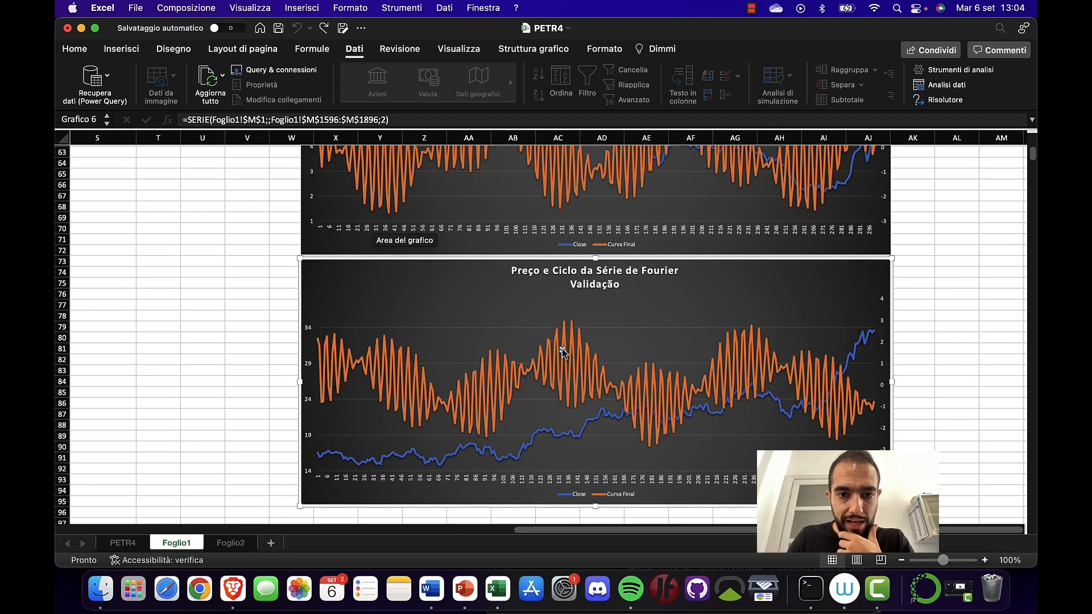
pyautogui.click(356, 121)
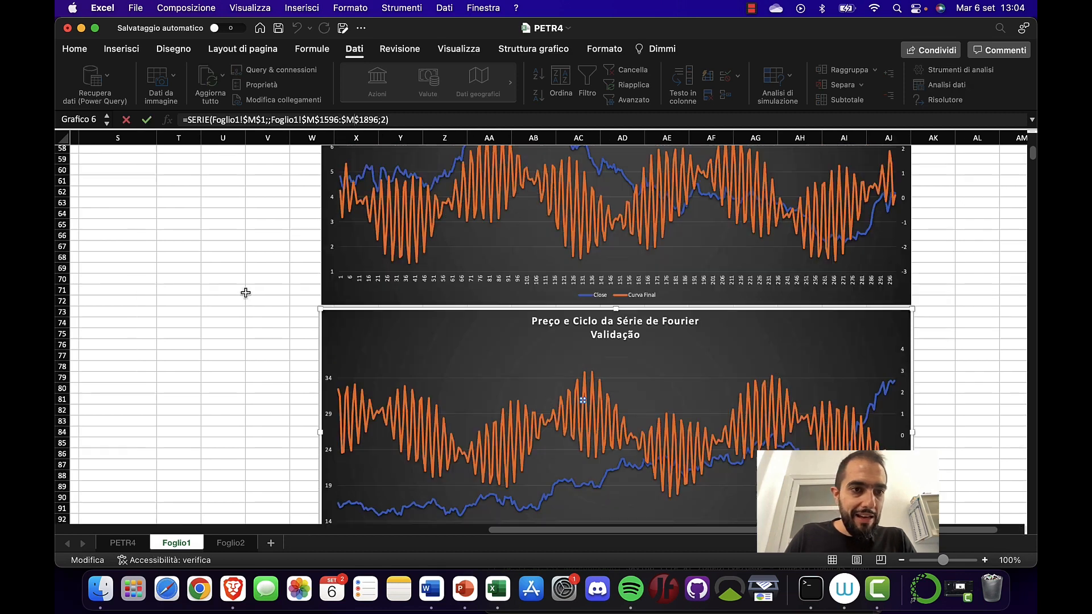
pyautogui.scroll(20, 244, 292)
pyautogui.hscroll(-5, 244, 292)
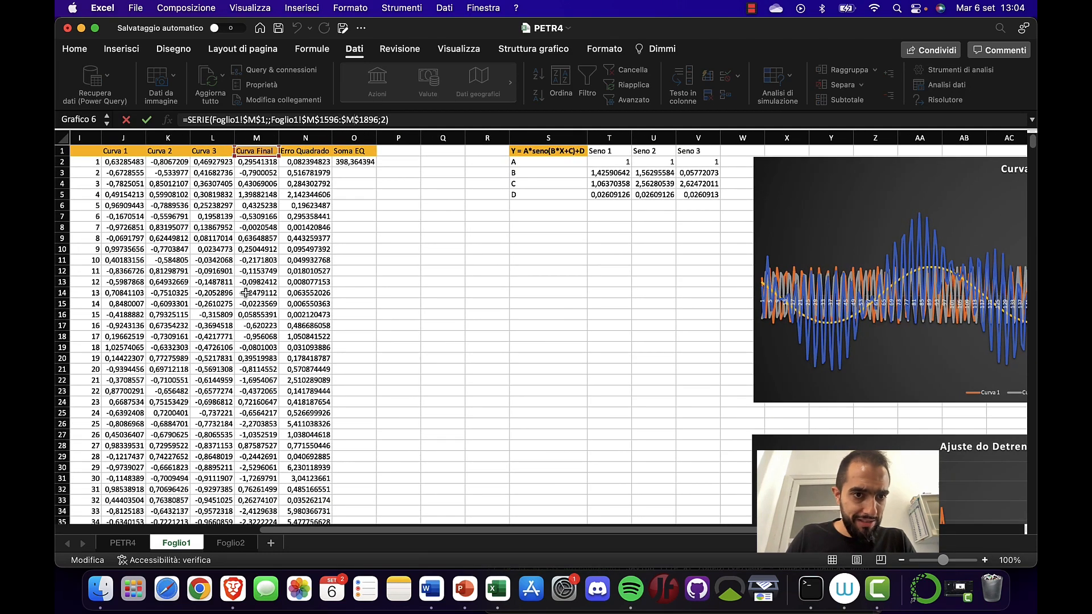
pyautogui.scroll(-15, 245, 292)
pyautogui.hscroll(5, 244, 292)
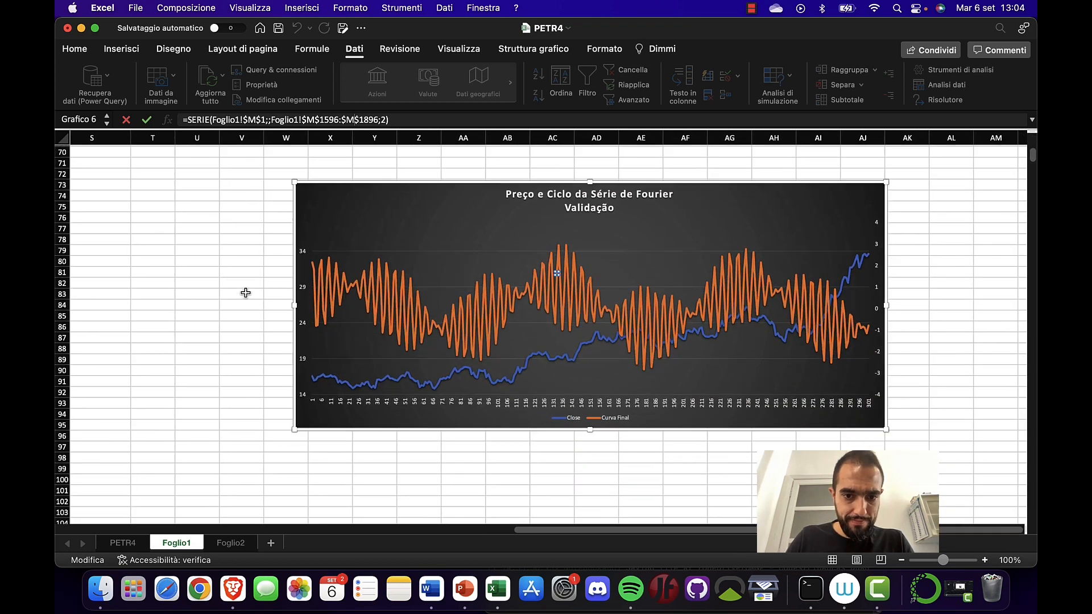
pyautogui.scroll(5, 245, 292)
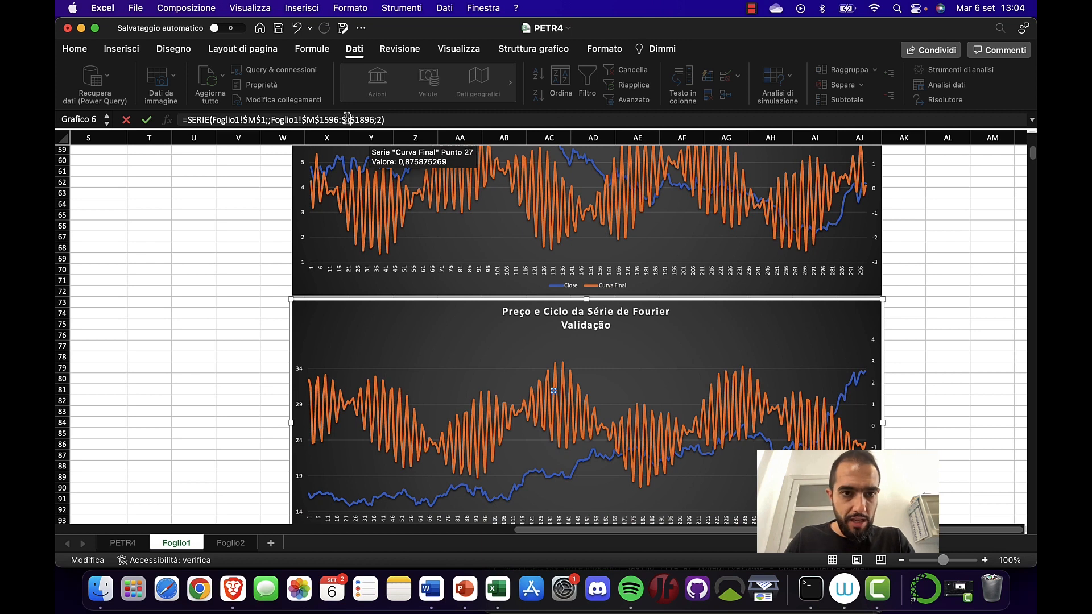
pyautogui.click(313, 122)
pyautogui.press('BackSpace')
pyautogui.write('k')
pyautogui.click(257, 120)
pyautogui.press('BackSpace')
pyautogui.write('k')
pyautogui.press('Return')
pyautogui.scroll(-2, 210, 293)
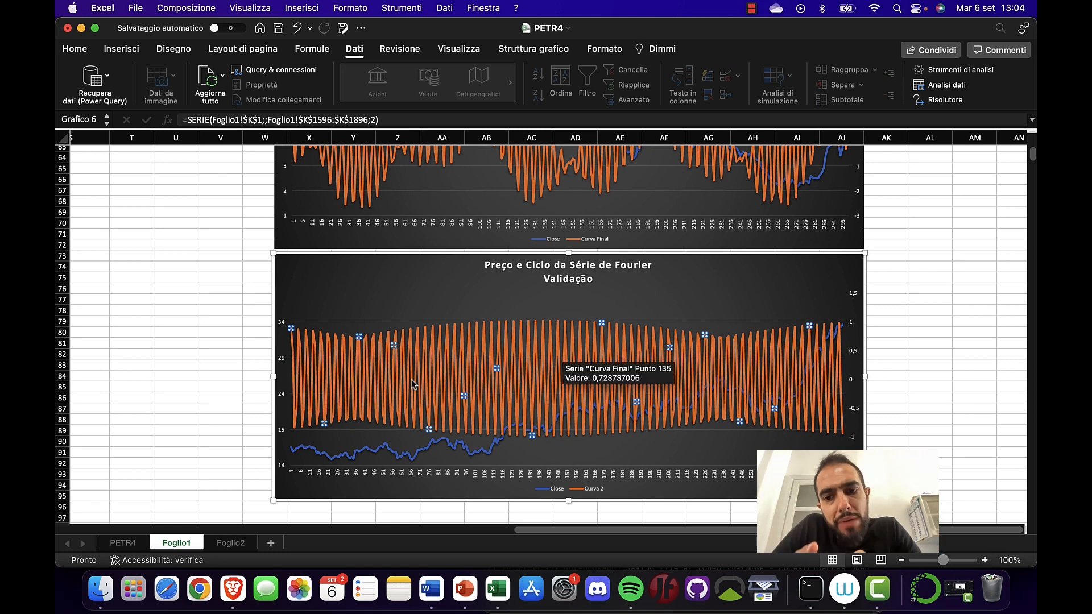
# Undo the switch to Curva 2 in the Validação chart and compare Curva Final with Close in both price charts
pyautogui.press('super+z')
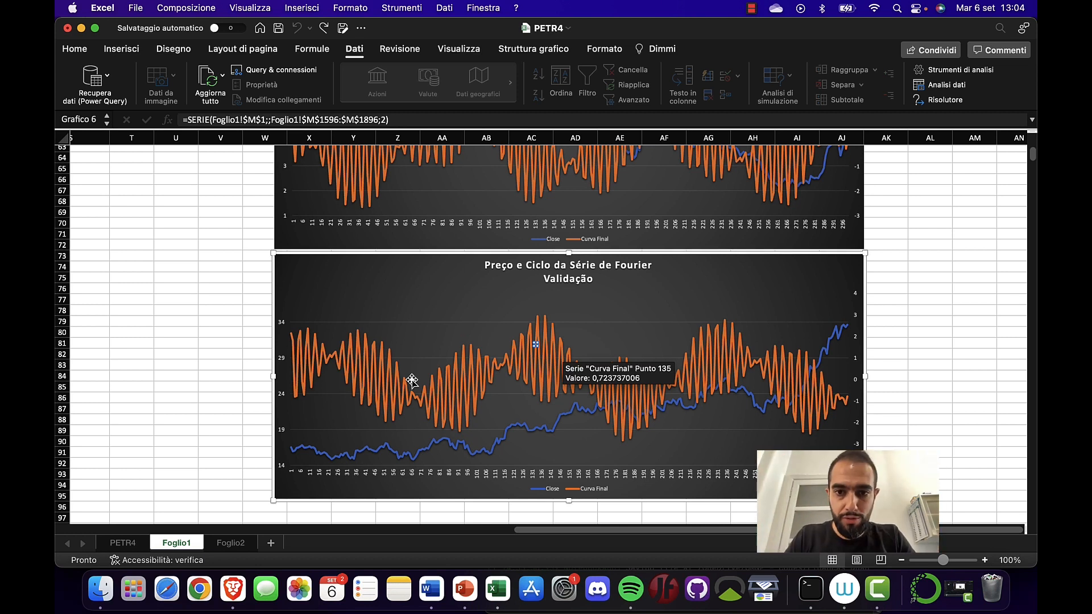
pyautogui.hscroll(3, 411, 380)
pyautogui.scroll(1, 411, 379)
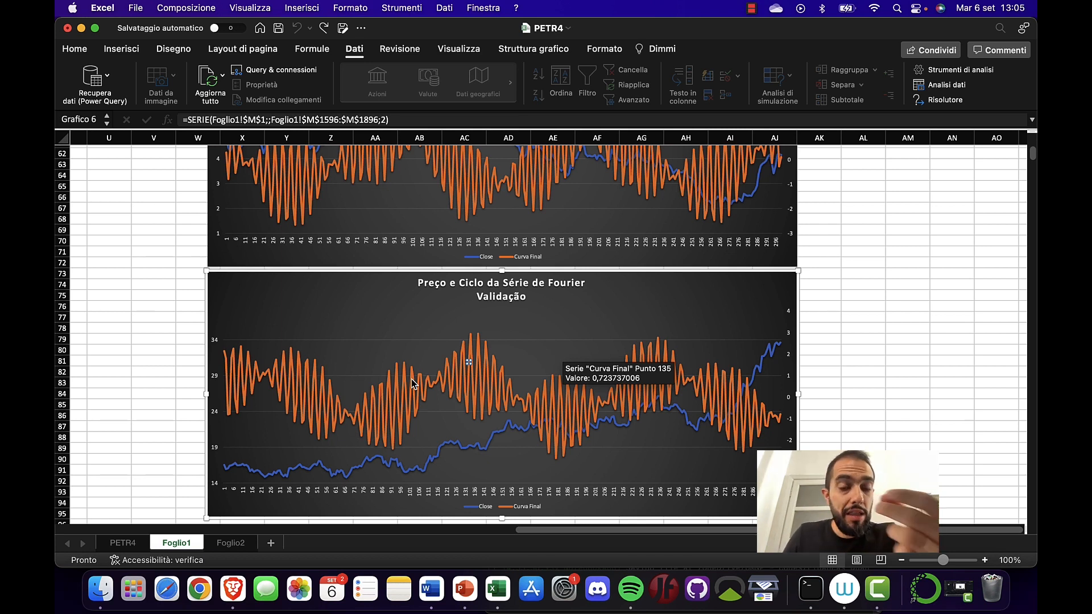
pyautogui.scroll(3, 413, 383)
pyautogui.hscroll(-2, 414, 384)
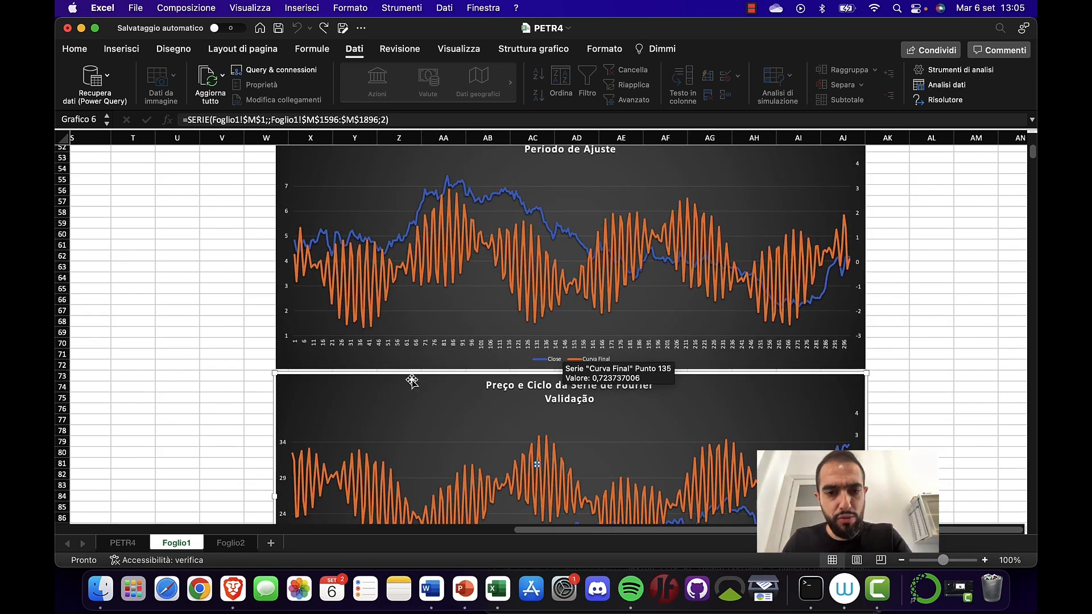
pyautogui.scroll(-3, 412, 381)
pyautogui.hscroll(2, 412, 380)
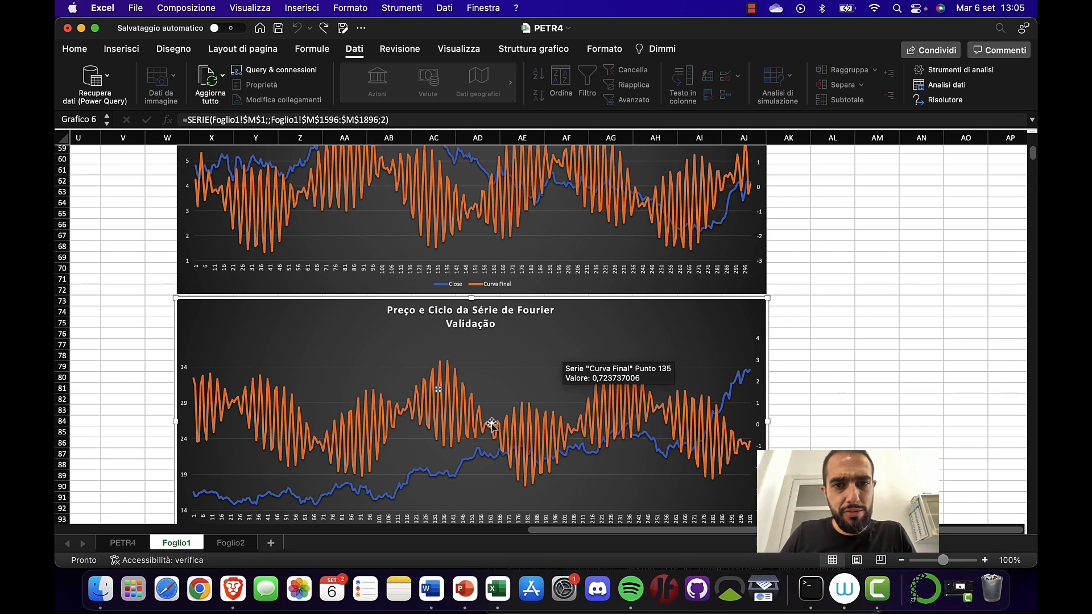
pyautogui.scroll(1, 803, 410)
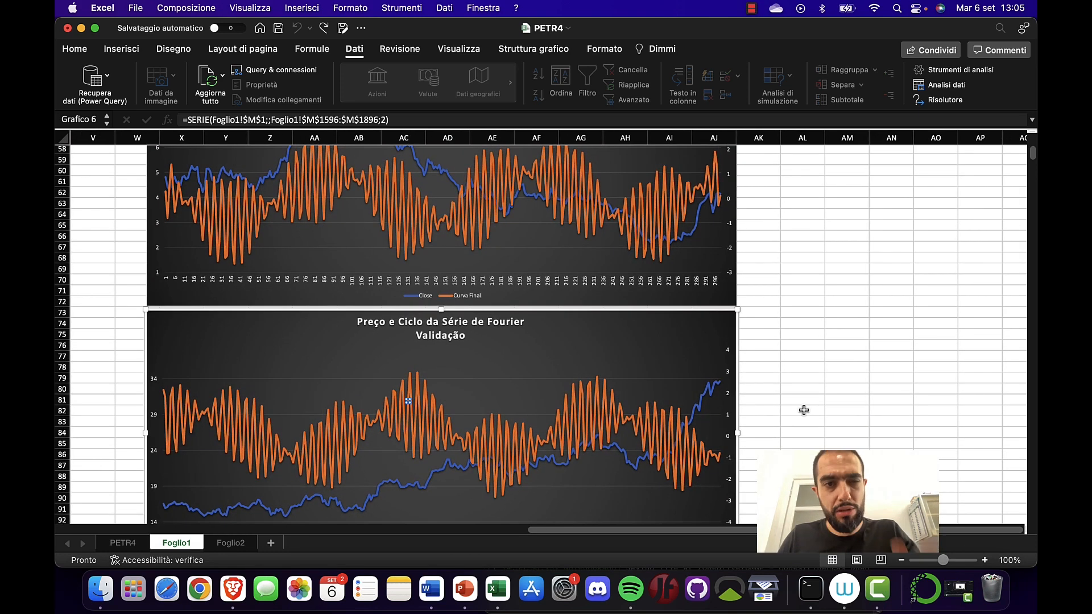